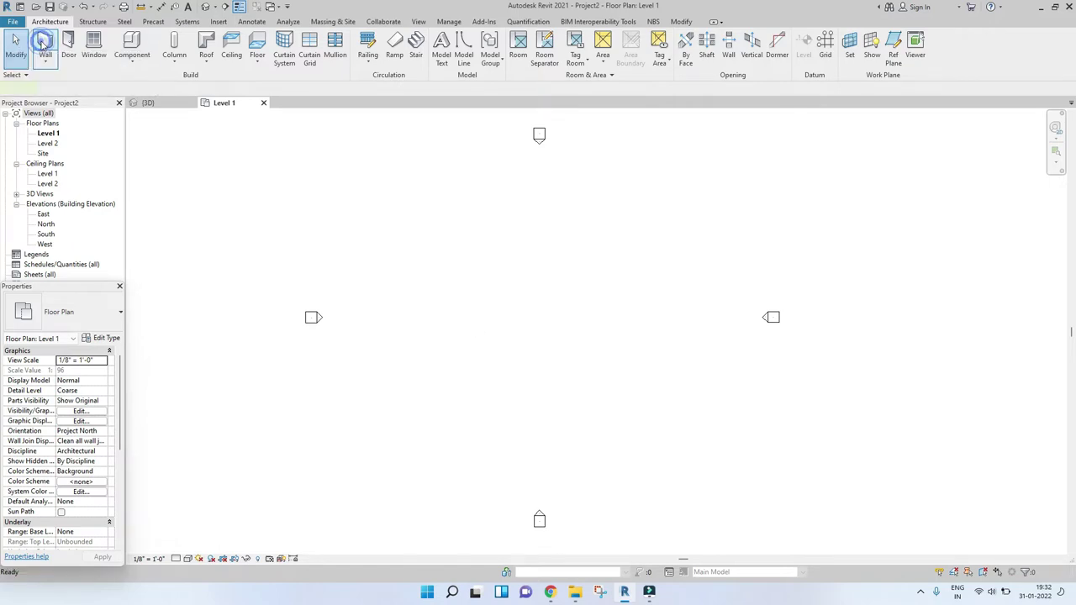
Draw a straight horizontal wall about 25' long on Level 1 using the Curtain Wall 1 type, located between the side elevation markers.
{"action": "left_click", "coordinate": [44, 42]}
{"action": "left_click", "coordinate": [39, 301]}
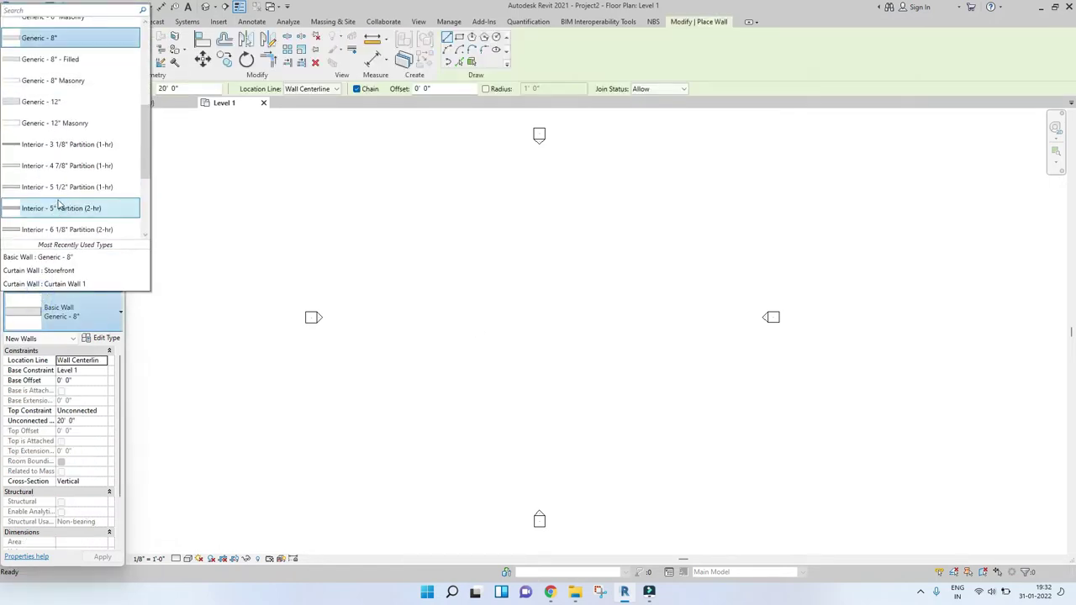
{"action": "scroll", "coordinate": [58, 210], "scroll_direction": "down", "scroll_amount": 3}
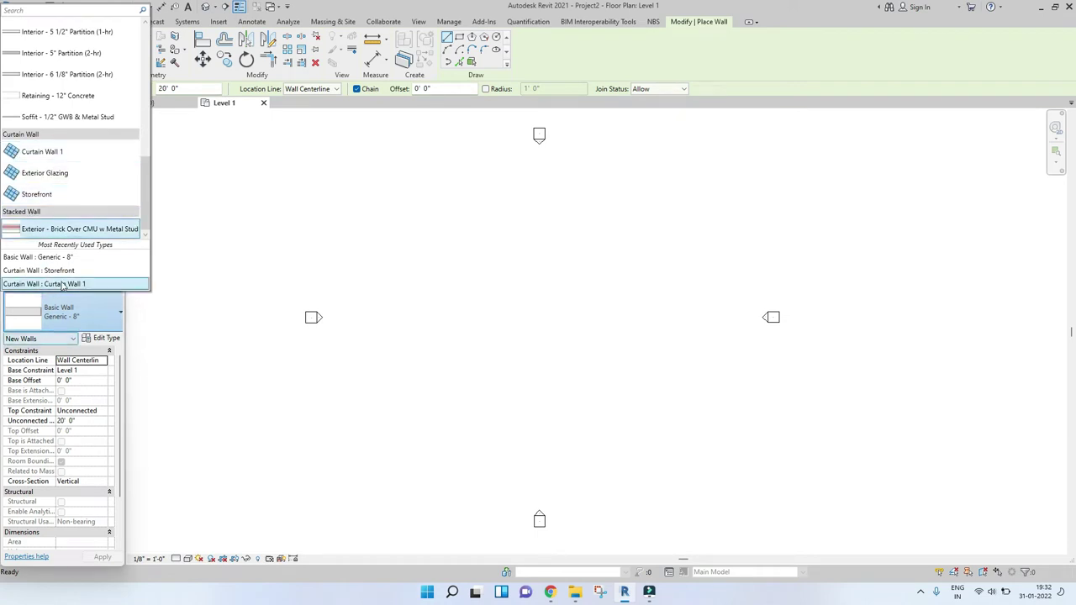
{"action": "scroll", "coordinate": [36, 25], "scroll_direction": "up", "scroll_amount": 1}
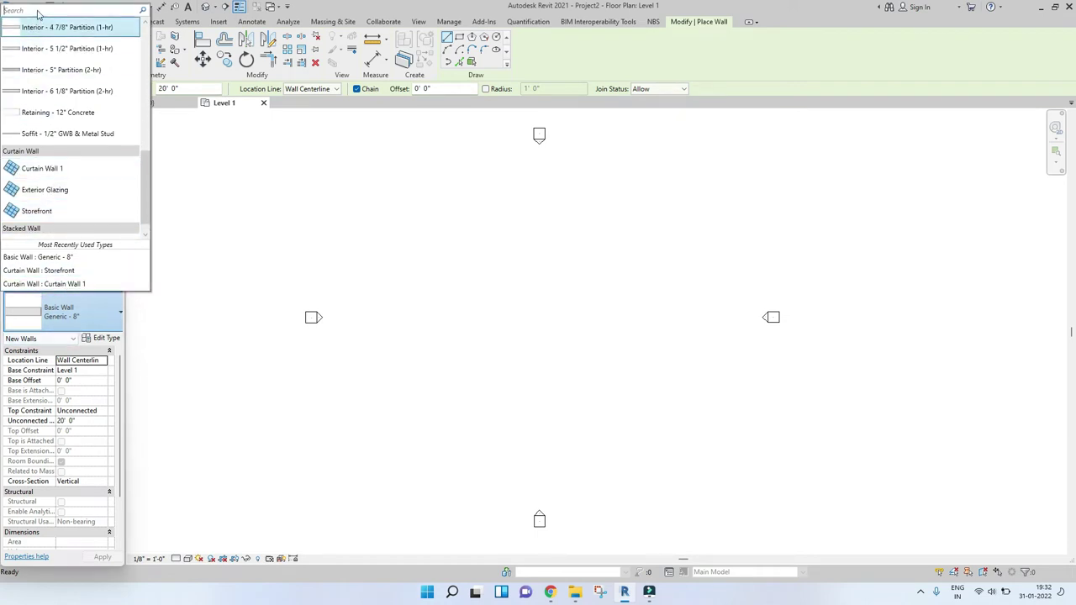
{"action": "type", "text": "urt"}
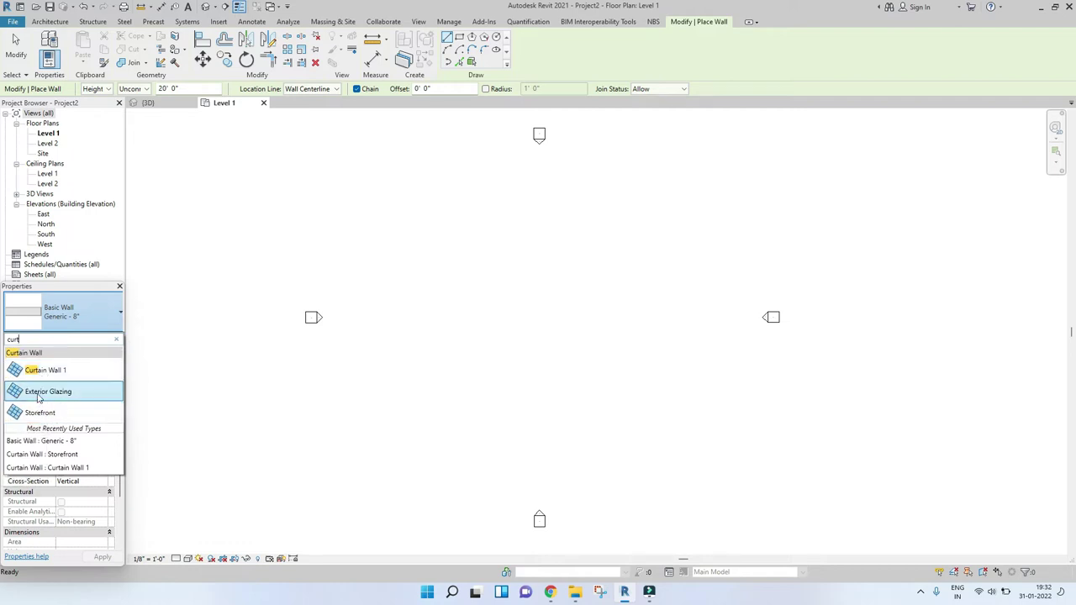
{"action": "mouse_move", "coordinate": [42, 375]}
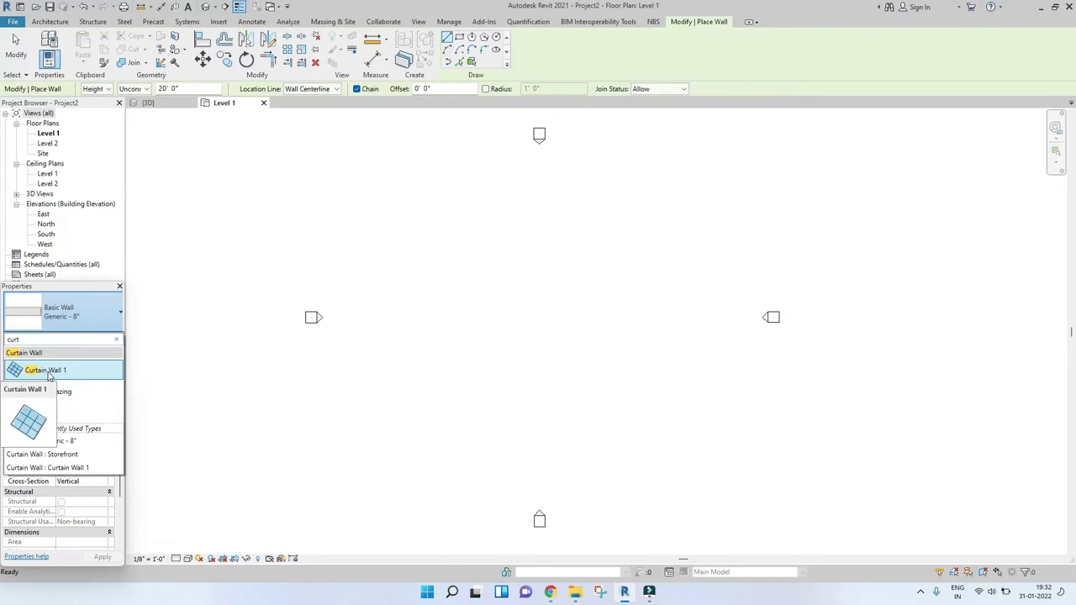
{"action": "left_click", "coordinate": [49, 371]}
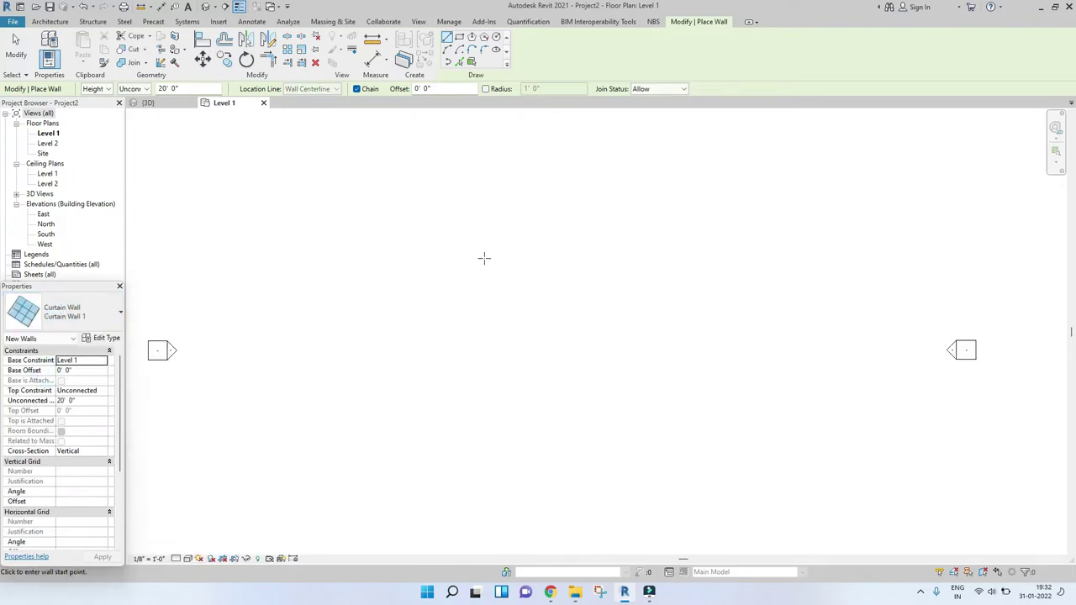
{"action": "left_click", "coordinate": [484, 258]}
{"action": "left_click", "coordinate": [605, 256]}
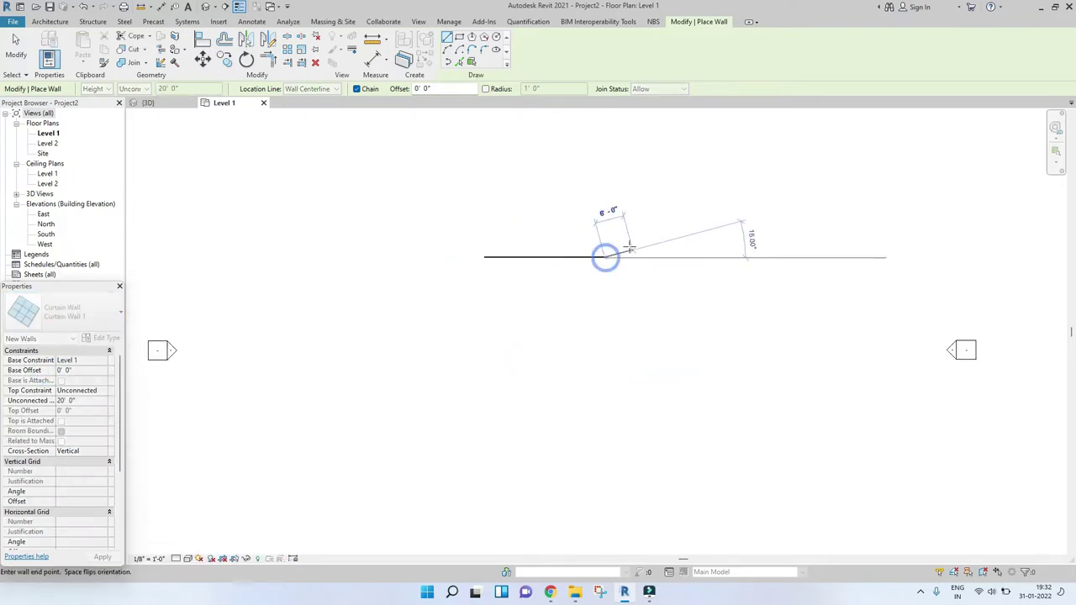
{"action": "key", "text": "Escape"}
{"action": "key", "text": "Escape"}
Examine the new curtain wall in the Level 1 plan and in the default 3D view, including its upper corners and edges.
{"action": "scroll", "coordinate": [569, 259], "scroll_direction": "up", "scroll_amount": 5}
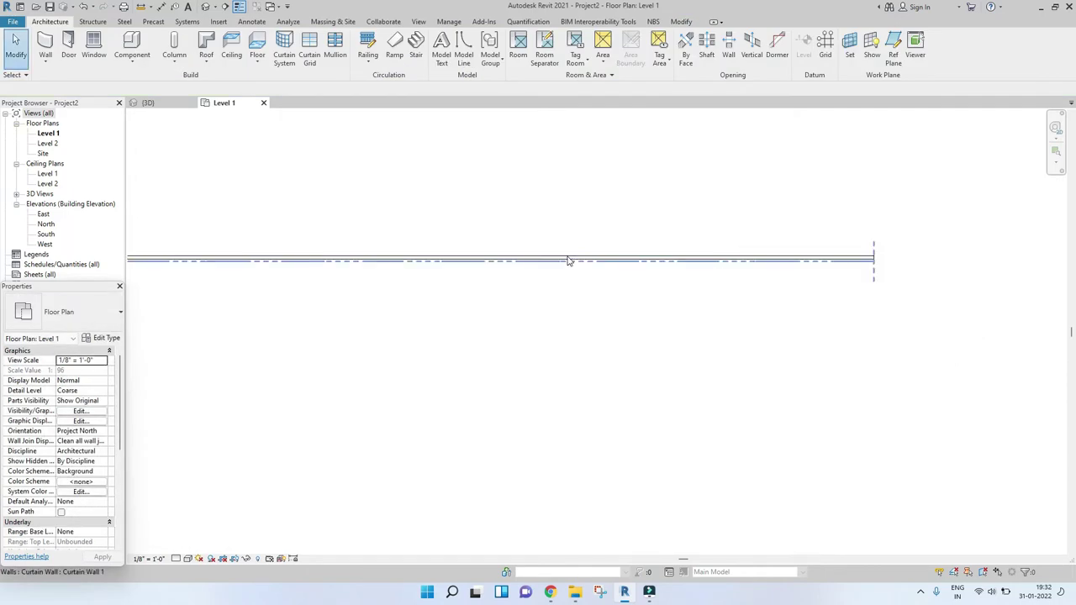
{"action": "scroll", "coordinate": [530, 269], "scroll_direction": "down", "scroll_amount": 2}
{"action": "scroll", "coordinate": [527, 263], "scroll_direction": "up", "scroll_amount": 3}
{"action": "scroll", "coordinate": [521, 261], "scroll_direction": "down", "scroll_amount": 4}
{"action": "middle_click_drag", "start_coordinate": [519, 244], "coordinate": [526, 269]}
{"action": "scroll", "coordinate": [526, 269], "scroll_direction": "up", "scroll_amount": 2}
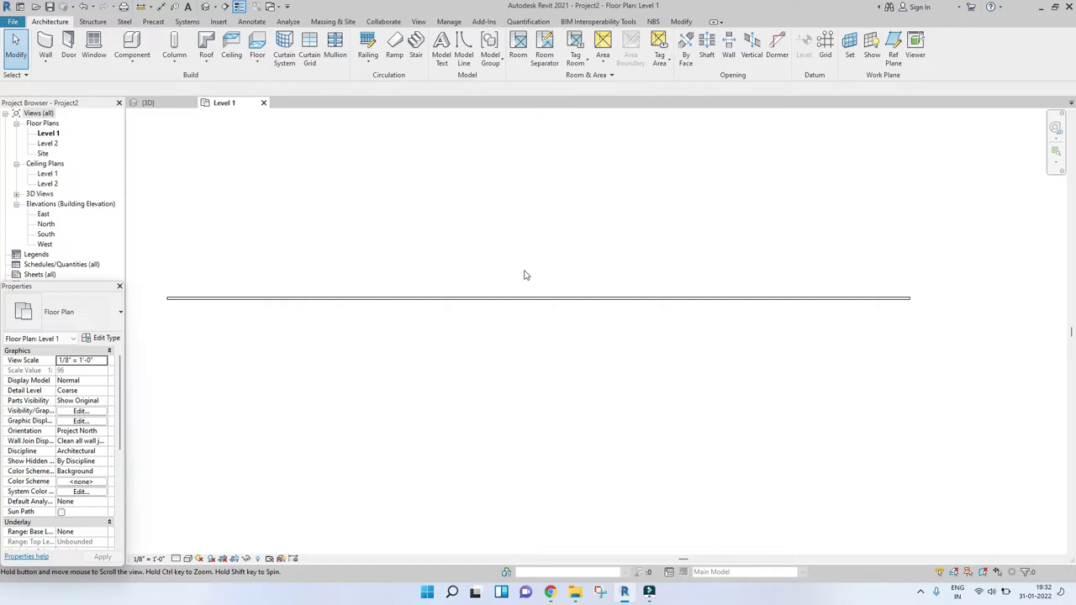
{"action": "left_click", "coordinate": [205, 6]}
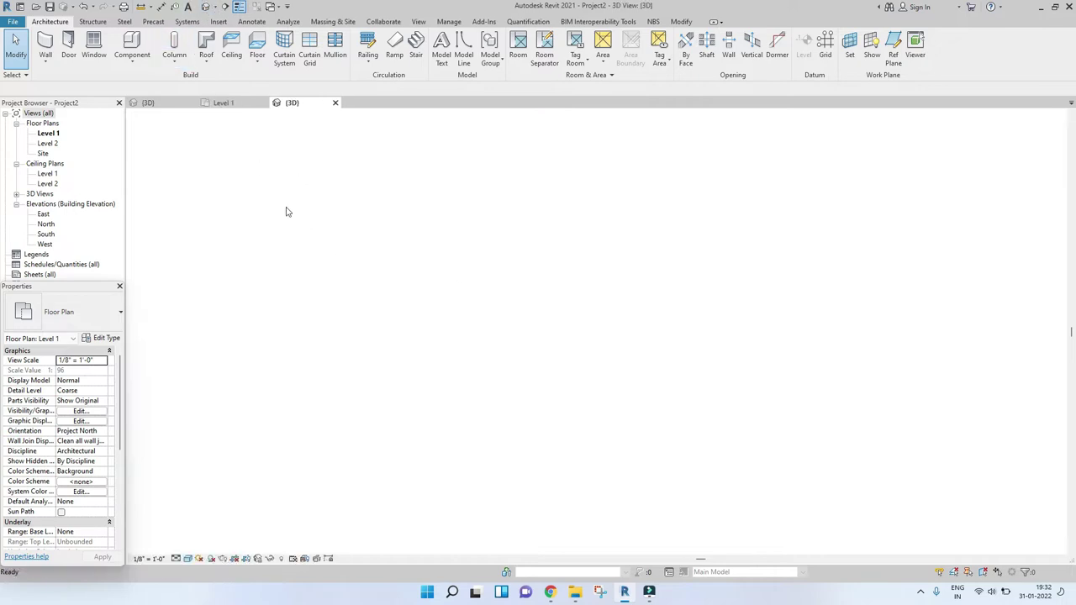
{"action": "scroll", "coordinate": [439, 283], "scroll_direction": "up", "scroll_amount": 3}
{"action": "scroll", "coordinate": [444, 296], "scroll_direction": "down", "scroll_amount": 3}
{"action": "left_click", "coordinate": [442, 291]}
{"action": "middle_click_drag", "start_coordinate": [328, 322], "coordinate": [679, 323], "text": "shift"}
{"action": "left_click", "coordinate": [809, 241]}
{"action": "scroll", "coordinate": [730, 297], "scroll_direction": "up", "scroll_amount": 2}
{"action": "scroll", "coordinate": [728, 294], "scroll_direction": "up", "scroll_amount": 2}
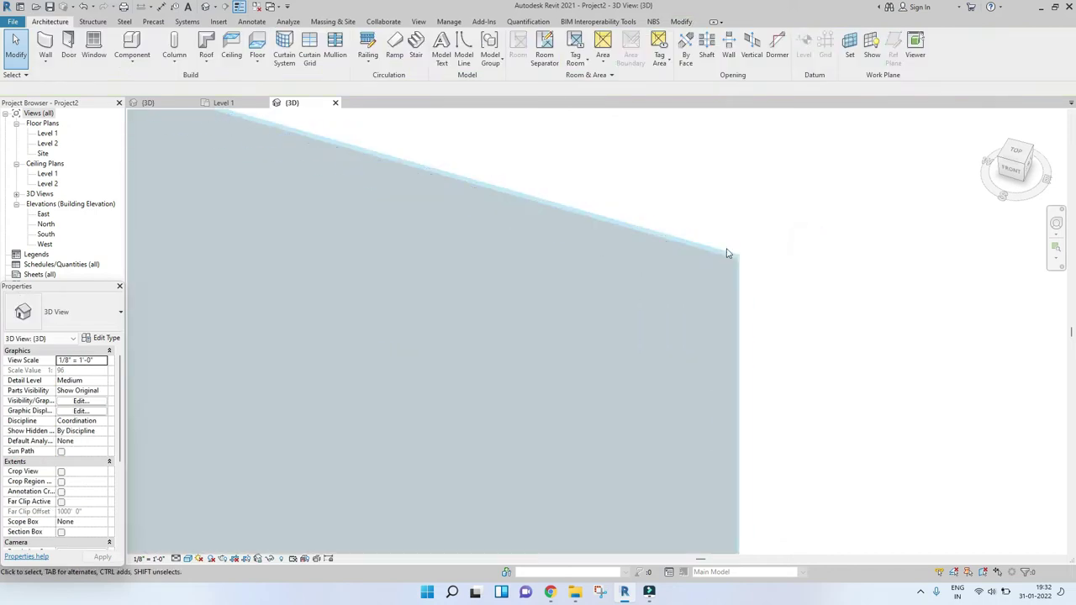
{"action": "middle_click_drag", "start_coordinate": [621, 290], "coordinate": [620, 255]}
{"action": "scroll", "coordinate": [620, 256], "scroll_direction": "down", "scroll_amount": 2}
{"action": "scroll", "coordinate": [284, 192], "scroll_direction": "down", "scroll_amount": 3}
{"action": "middle_click_drag", "start_coordinate": [280, 174], "coordinate": [281, 242]}
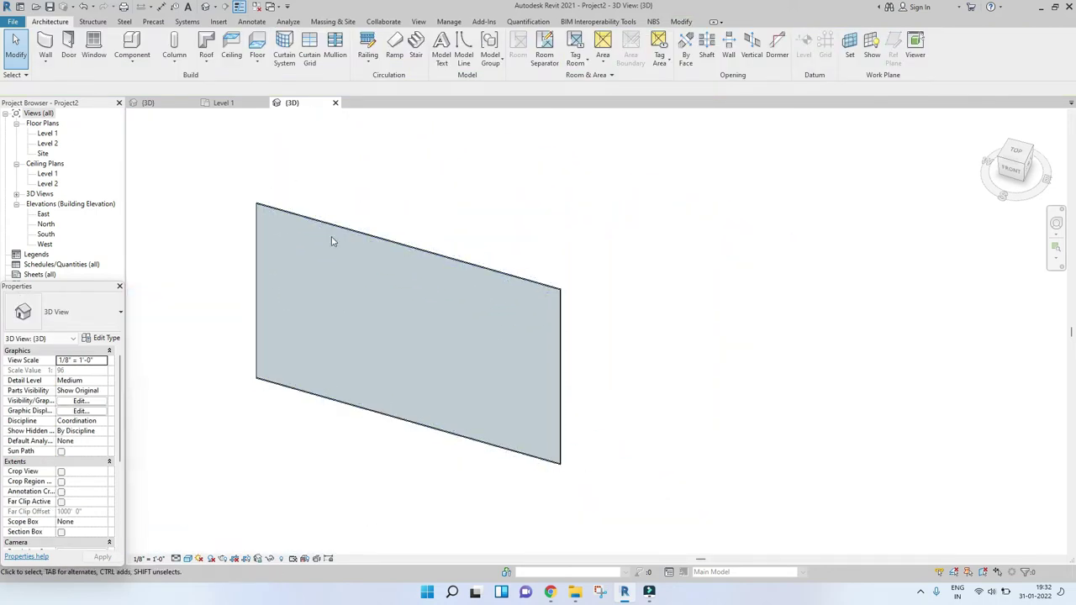
Select the curtain wall in the Level 1 plan to check its type and properties, and return to the 3D view.
{"action": "left_click", "coordinate": [244, 103]}
{"action": "left_click", "coordinate": [433, 300]}
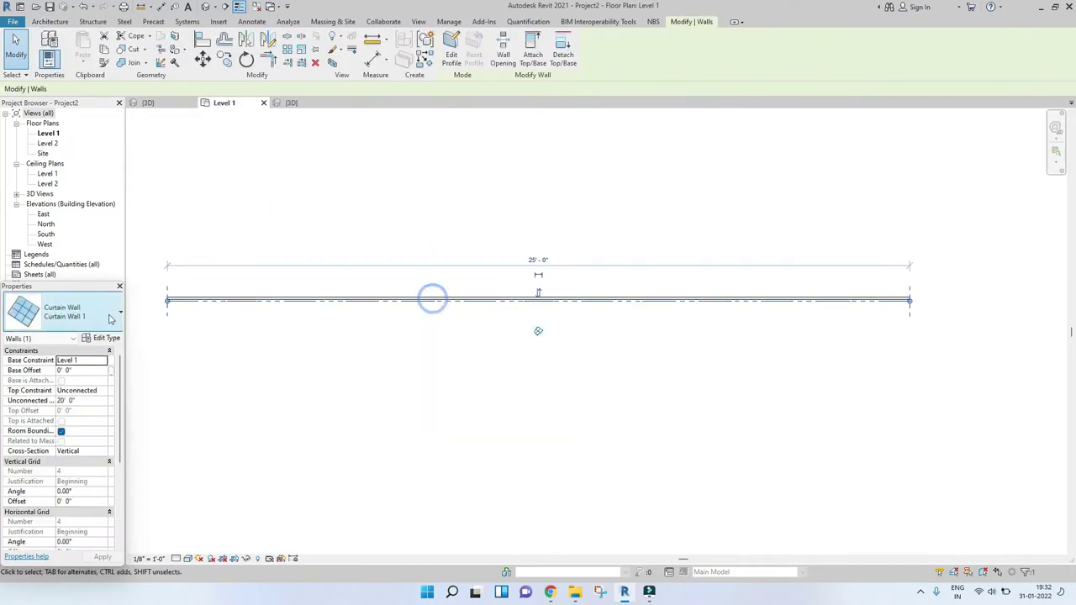
{"action": "left_click", "coordinate": [528, 363]}
{"action": "left_click", "coordinate": [291, 103]}
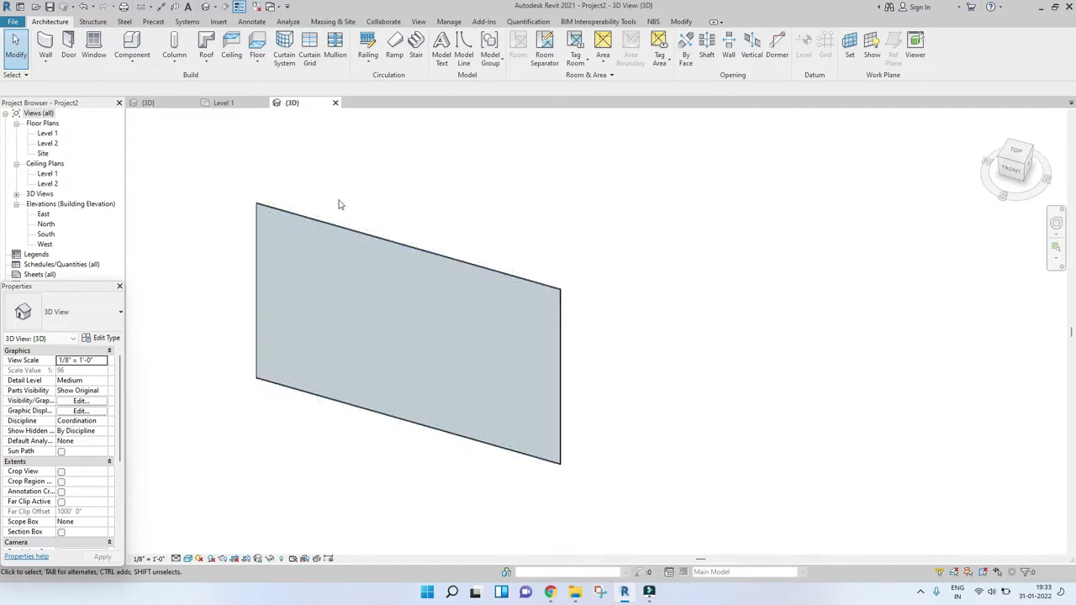
Draw a parallel Exterior Glazing curtain wall about 25' long on Level 1, 6' below the first wall and aligned with its ends.
{"action": "left_click", "coordinate": [223, 102]}
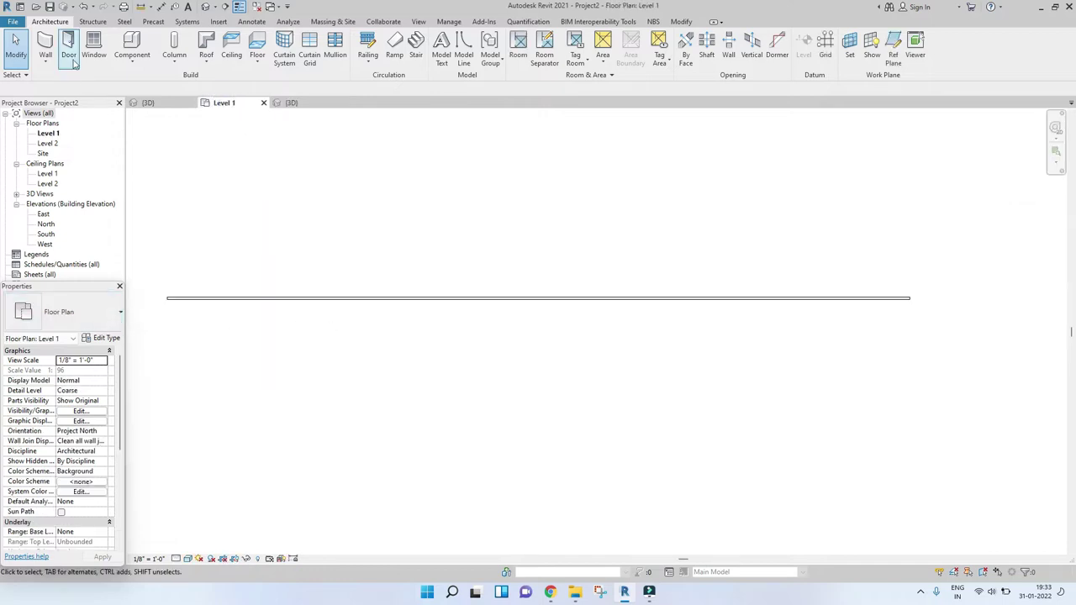
{"action": "left_click", "coordinate": [46, 46]}
{"action": "left_click", "coordinate": [63, 311]}
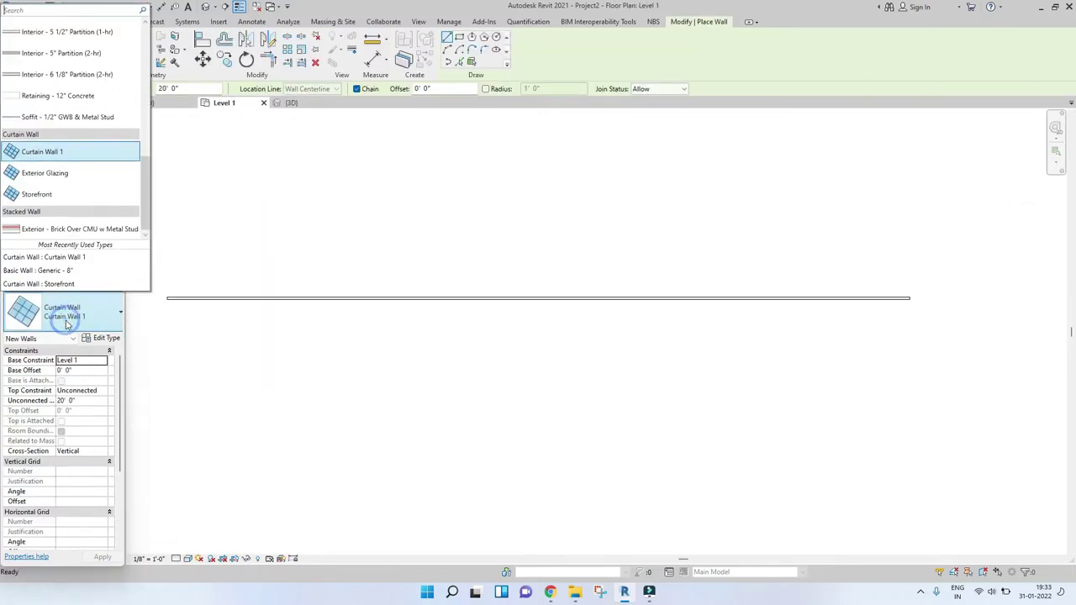
{"action": "left_click", "coordinate": [33, 174]}
{"action": "middle_click_drag", "start_coordinate": [375, 372], "coordinate": [440, 317]}
{"action": "scroll", "coordinate": [440, 317], "scroll_direction": "down", "scroll_amount": 2}
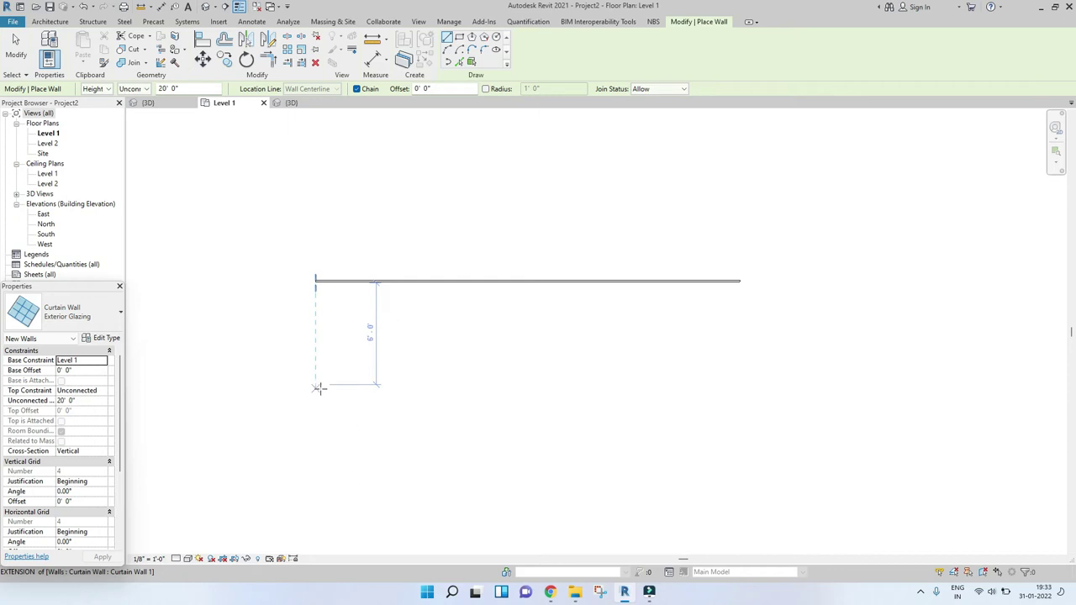
{"action": "left_click", "coordinate": [318, 386]}
{"action": "left_click", "coordinate": [739, 383]}
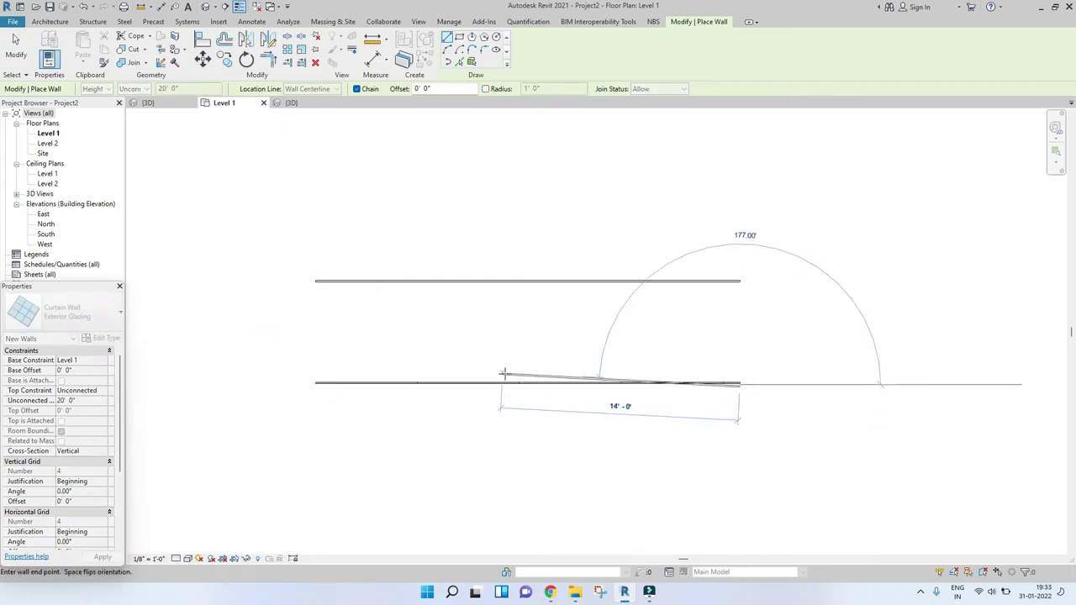
{"action": "key", "text": "Escape"}
{"action": "key", "text": "Escape"}
Compare the panel divisions along the Curtain Wall 1 and Exterior Glazing walls in the Level 1 plan.
{"action": "scroll", "coordinate": [706, 396], "scroll_direction": "up", "scroll_amount": 4}
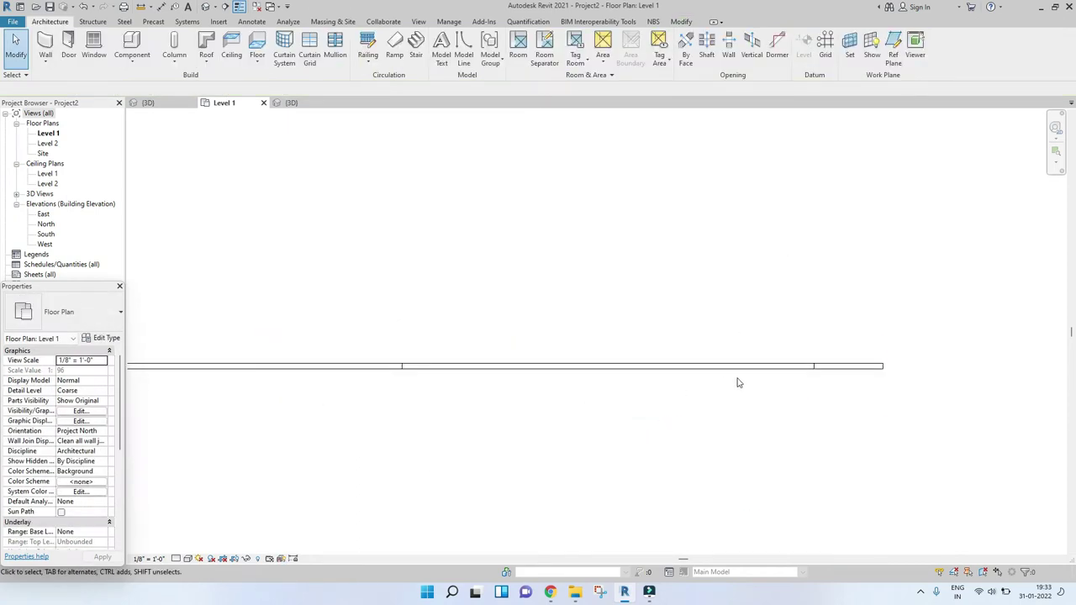
{"action": "scroll", "coordinate": [740, 383], "scroll_direction": "down", "scroll_amount": 2}
{"action": "middle_click_drag", "start_coordinate": [680, 128], "coordinate": [675, 244]}
{"action": "scroll", "coordinate": [706, 245], "scroll_direction": "up", "scroll_amount": 3}
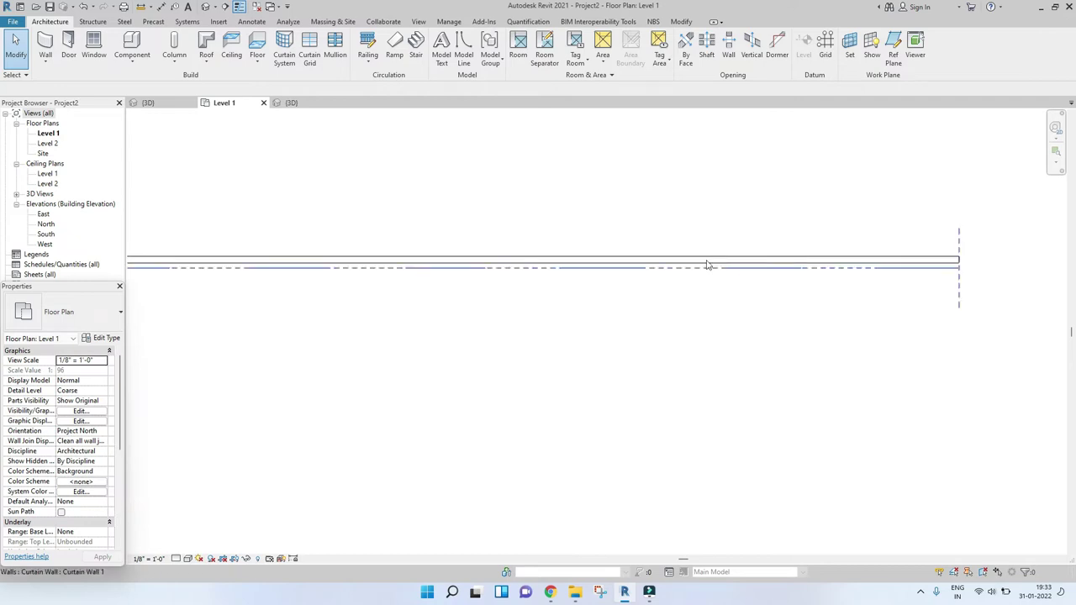
{"action": "scroll", "coordinate": [948, 271], "scroll_direction": "up", "scroll_amount": 1}
{"action": "left_click", "coordinate": [946, 270]}
{"action": "middle_click_drag", "start_coordinate": [538, 295], "coordinate": [754, 302]}
{"action": "scroll", "coordinate": [816, 314], "scroll_direction": "down", "scroll_amount": 4}
{"action": "middle_click_drag", "start_coordinate": [533, 396], "coordinate": [708, 411]}
{"action": "middle_click_drag", "start_coordinate": [282, 383], "coordinate": [656, 381]}
{"action": "scroll", "coordinate": [405, 345], "scroll_direction": "up", "scroll_amount": 4}
{"action": "left_click", "coordinate": [292, 337]}
{"action": "scroll", "coordinate": [292, 337], "scroll_direction": "down", "scroll_amount": 2}
{"action": "middle_click_drag", "start_coordinate": [479, 521], "coordinate": [352, 298]}
{"action": "scroll", "coordinate": [352, 298], "scroll_direction": "down", "scroll_amount": 4}
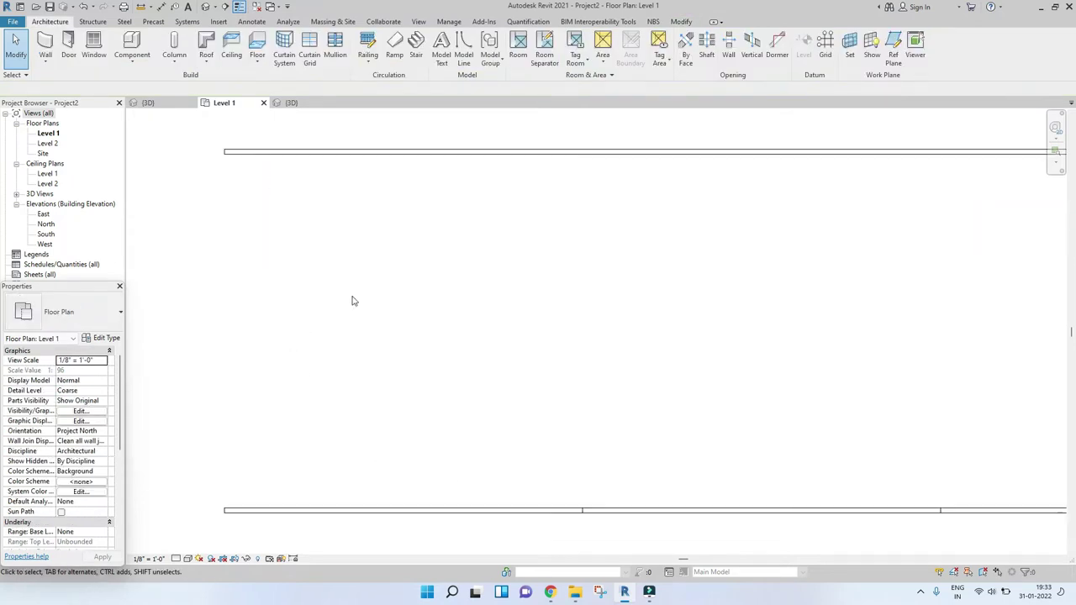
{"action": "scroll", "coordinate": [458, 431], "scroll_direction": "up", "scroll_amount": 3}
{"action": "scroll", "coordinate": [458, 431], "scroll_direction": "up", "scroll_amount": 2}
{"action": "middle_click_drag", "start_coordinate": [547, 450], "coordinate": [923, 417]}
{"action": "middle_click_drag", "start_coordinate": [622, 419], "coordinate": [425, 427]}
{"action": "scroll", "coordinate": [725, 364], "scroll_direction": "up", "scroll_amount": 2}
{"action": "scroll", "coordinate": [747, 379], "scroll_direction": "down", "scroll_amount": 3}
{"action": "scroll", "coordinate": [620, 375], "scroll_direction": "up", "scroll_amount": 4}
{"action": "scroll", "coordinate": [681, 386], "scroll_direction": "down", "scroll_amount": 3}
{"action": "middle_click_drag", "start_coordinate": [958, 395], "coordinate": [557, 390]}
{"action": "middle_click_drag", "start_coordinate": [1017, 367], "coordinate": [678, 365]}
{"action": "scroll", "coordinate": [739, 363], "scroll_direction": "up", "scroll_amount": 2}
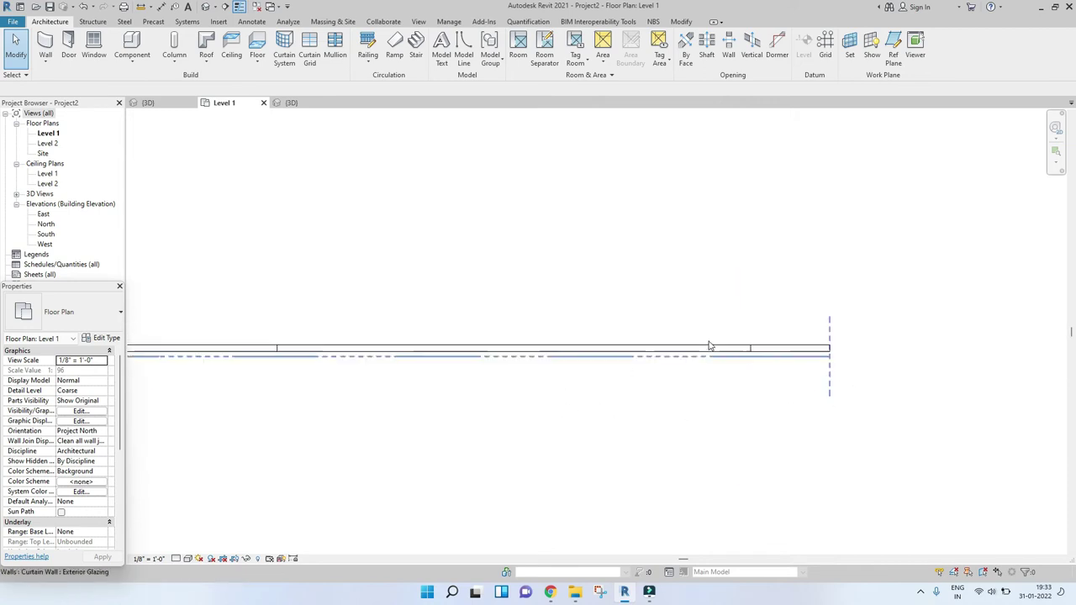
Examine the grid lines of the Exterior Glazing wall in the 3D view from several angles, selecting its last vertical grid line.
{"action": "left_click", "coordinate": [291, 102]}
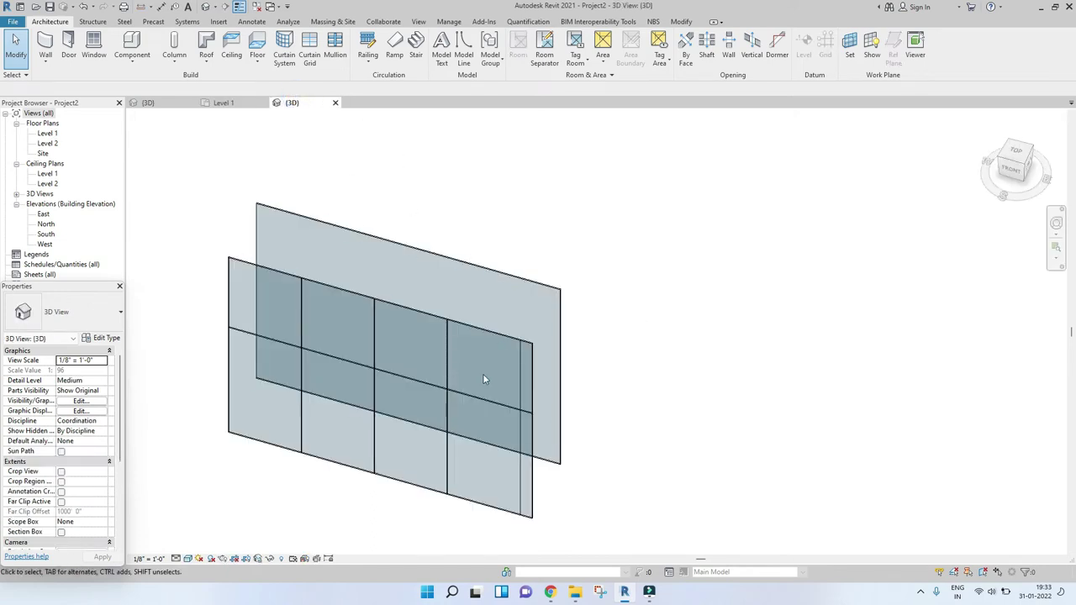
{"action": "scroll", "coordinate": [483, 380], "scroll_direction": "up", "scroll_amount": 5}
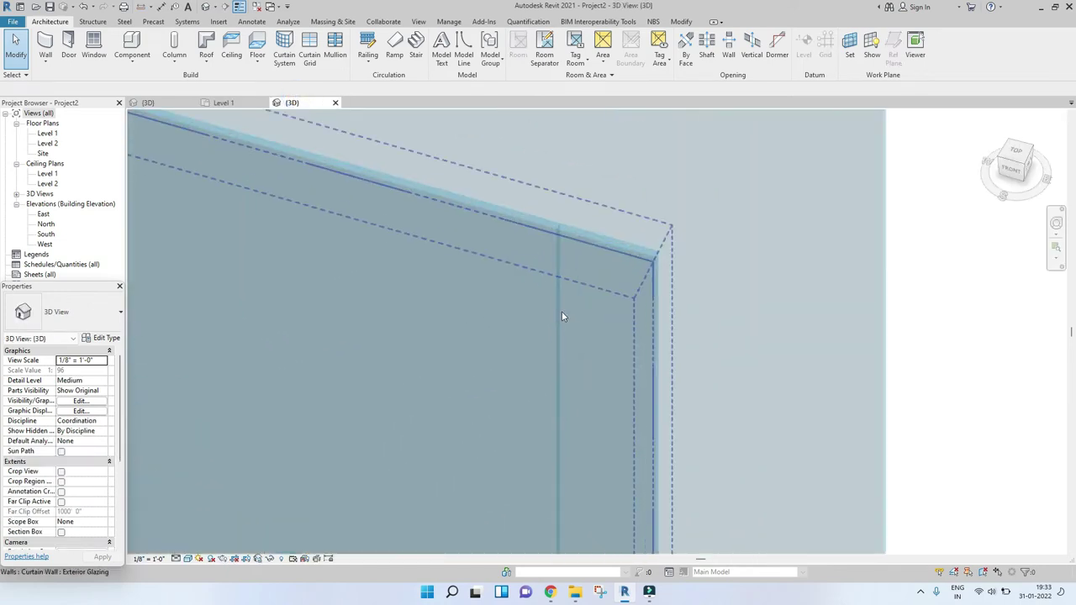
{"action": "left_click", "coordinate": [558, 312]}
{"action": "scroll", "coordinate": [332, 377], "scroll_direction": "up", "scroll_amount": 3}
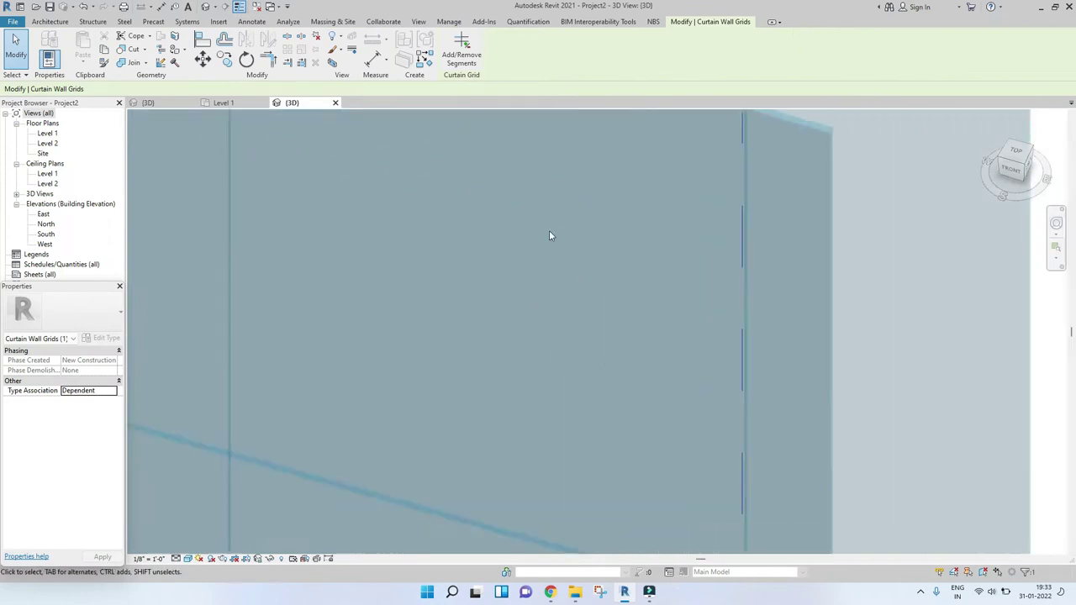
{"action": "scroll", "coordinate": [549, 236], "scroll_direction": "down", "scroll_amount": 8}
{"action": "middle_click_drag", "start_coordinate": [603, 296], "coordinate": [555, 341], "text": "shift"}
{"action": "scroll", "coordinate": [554, 341], "scroll_direction": "down", "scroll_amount": 4}
{"action": "left_click", "coordinate": [804, 351]}
{"action": "scroll", "coordinate": [697, 355], "scroll_direction": "up", "scroll_amount": 7}
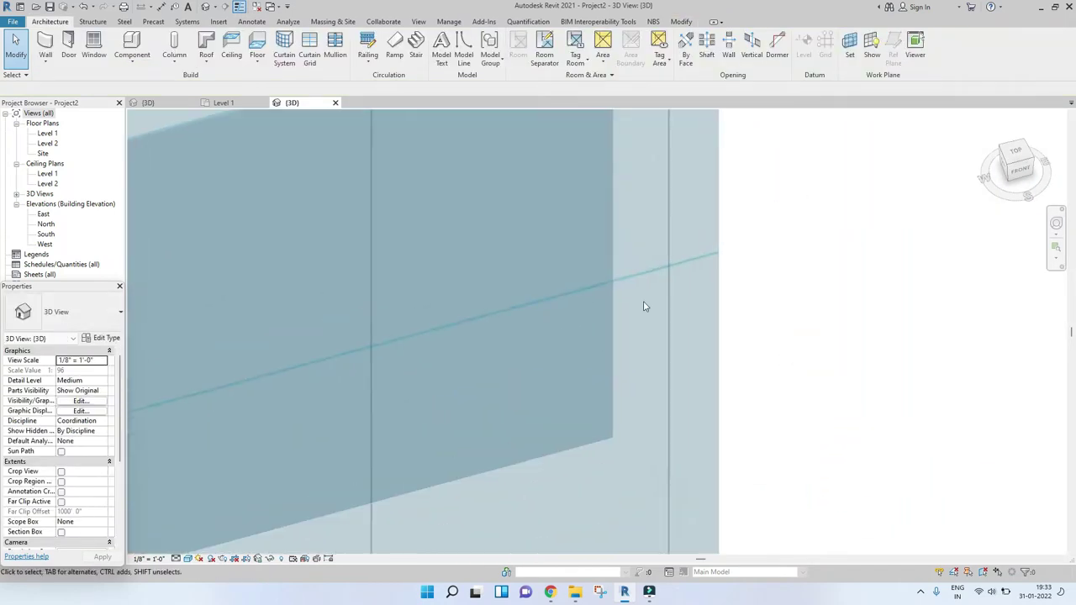
{"action": "scroll", "coordinate": [674, 286], "scroll_direction": "down", "scroll_amount": 2}
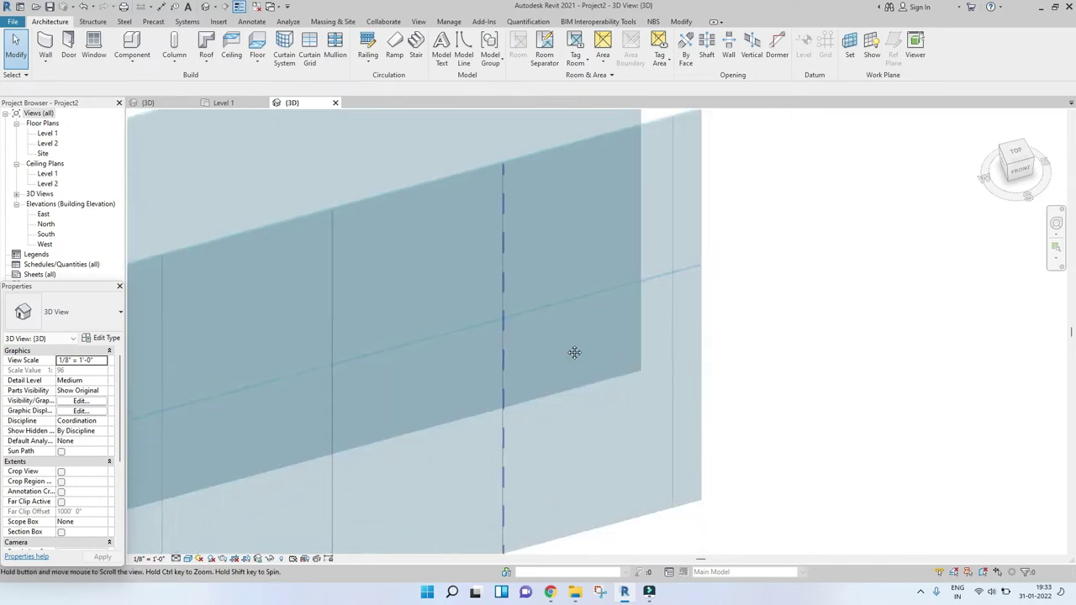
{"action": "scroll", "coordinate": [655, 320], "scroll_direction": "down", "scroll_amount": 4}
{"action": "middle_click_drag", "start_coordinate": [949, 276], "coordinate": [759, 416], "text": "shift"}
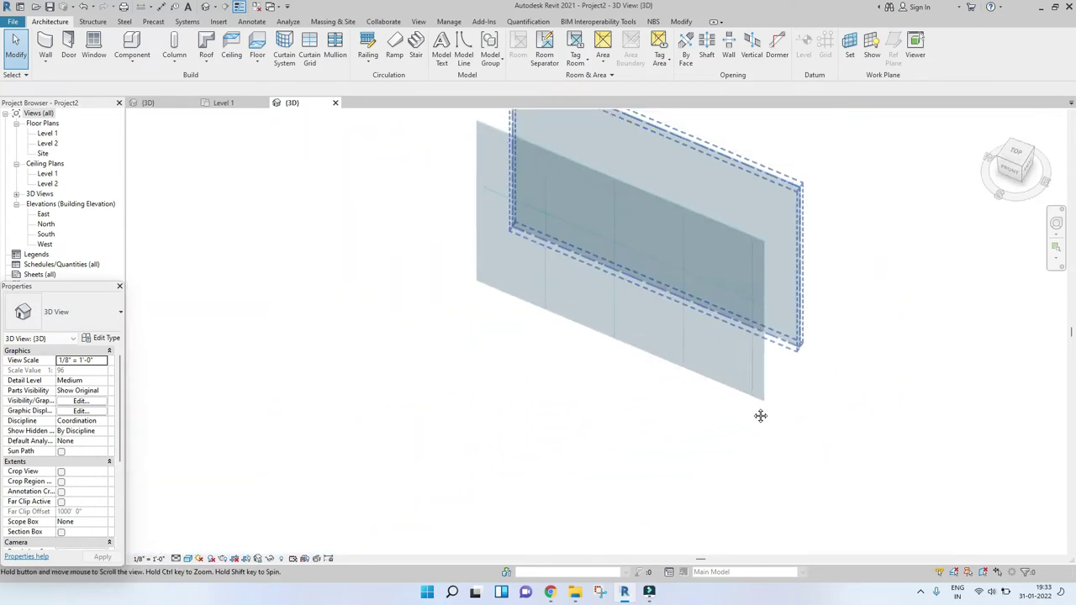
Select the plain curtain wall and the Exterior Glazing wall in turn in 3D to compare their types and grid layouts.
{"action": "scroll", "coordinate": [746, 266], "scroll_direction": "up", "scroll_amount": 3}
{"action": "left_click", "coordinate": [747, 267]}
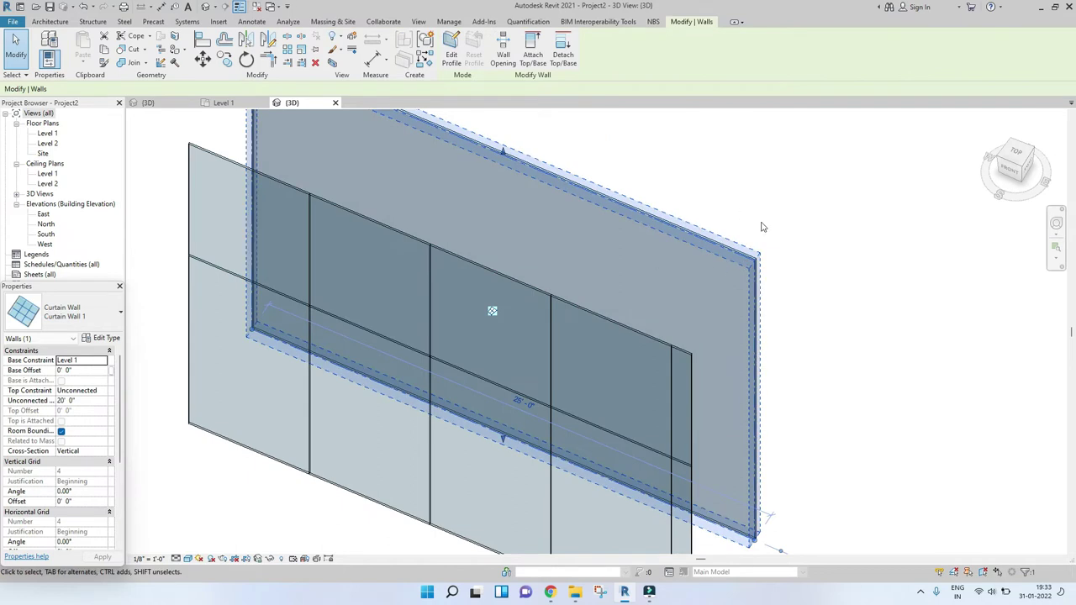
{"action": "scroll", "coordinate": [771, 291], "scroll_direction": "down", "scroll_amount": 3}
{"action": "left_click", "coordinate": [905, 409]}
{"action": "scroll", "coordinate": [691, 396], "scroll_direction": "up", "scroll_amount": 4}
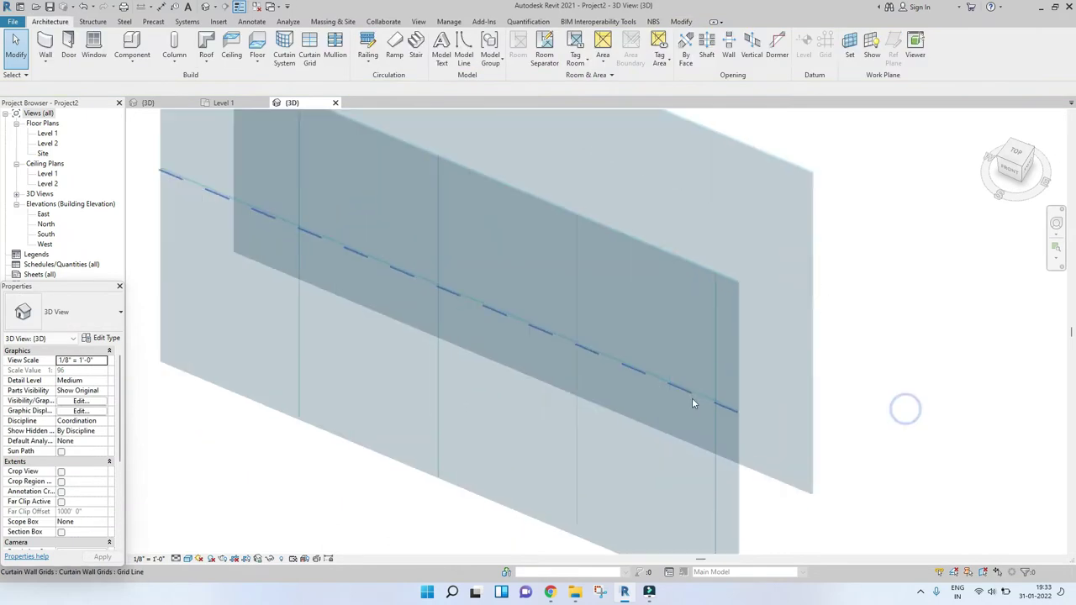
{"action": "left_click", "coordinate": [697, 274]}
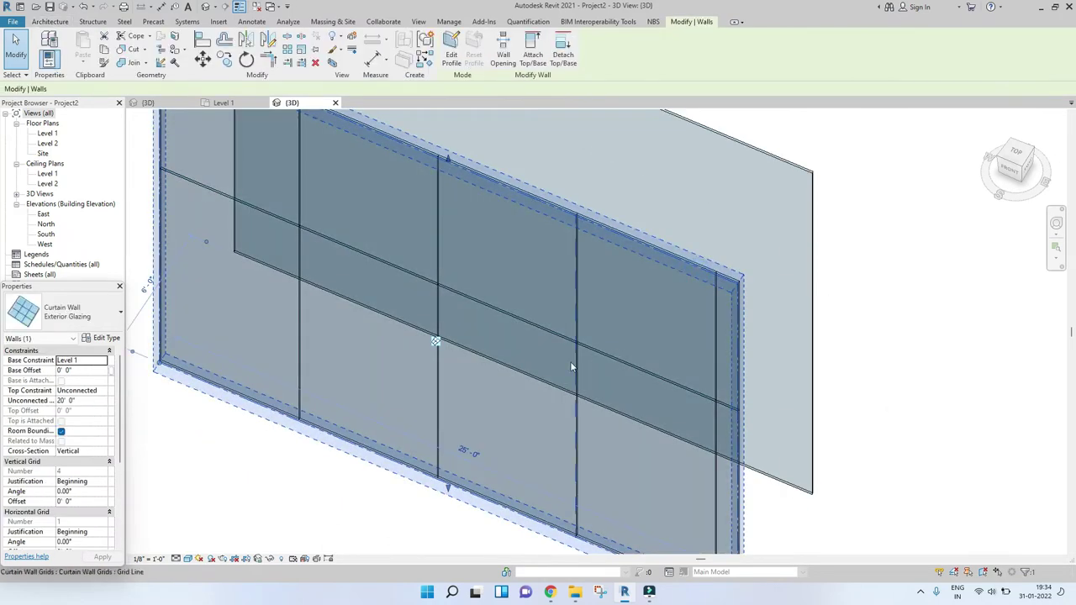
{"action": "key", "text": "Escape"}
{"action": "scroll", "coordinate": [570, 361], "scroll_direction": "down", "scroll_amount": 3}
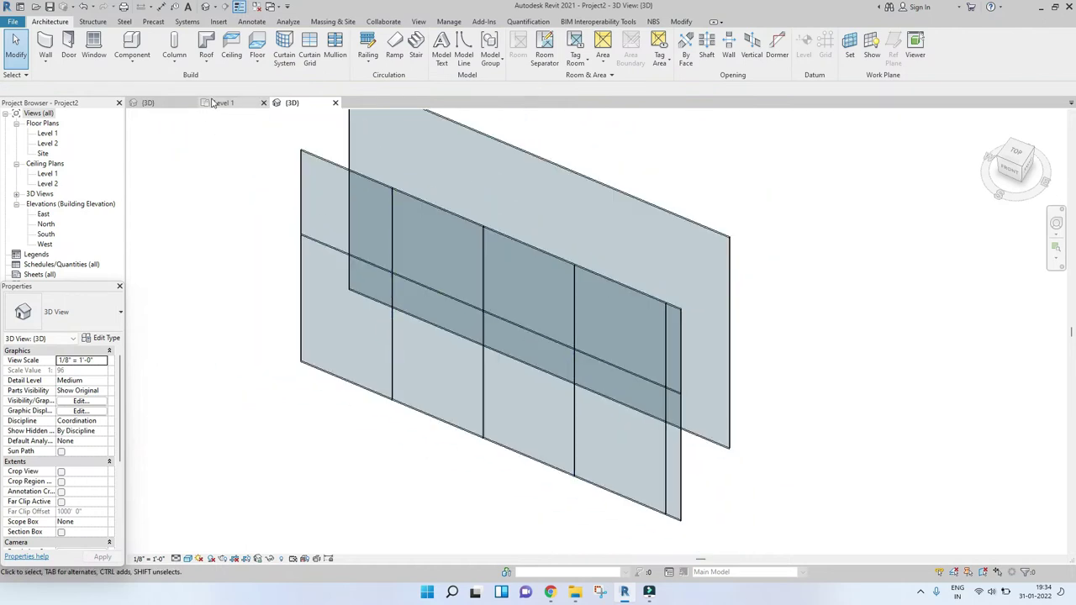
Draw a Storefront curtain wall about 25' long on Level 1, parallel below the Exterior Glazing wall and aligned with its ends.
{"action": "left_click", "coordinate": [220, 102]}
{"action": "scroll", "coordinate": [315, 297], "scroll_direction": "down", "scroll_amount": 4}
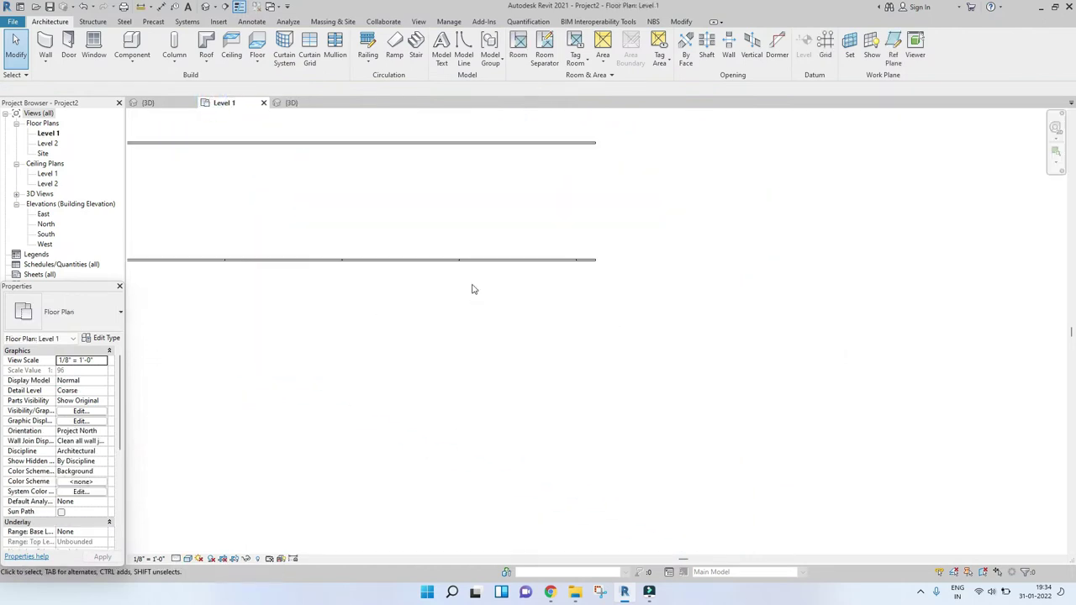
{"action": "middle_click_drag", "start_coordinate": [418, 281], "coordinate": [426, 254]}
{"action": "left_click", "coordinate": [44, 48]}
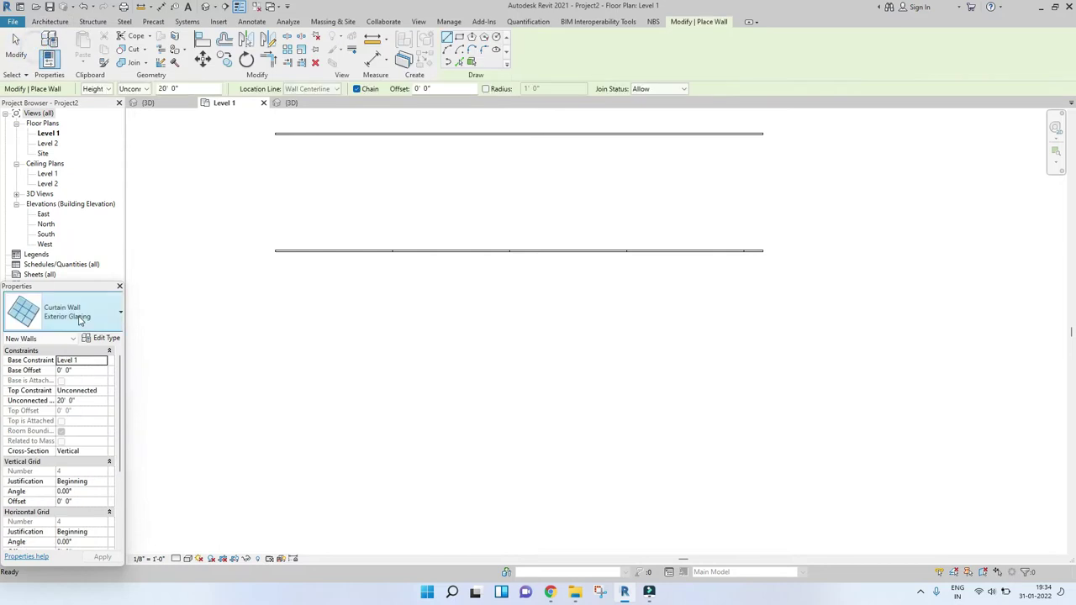
{"action": "left_click", "coordinate": [76, 312]}
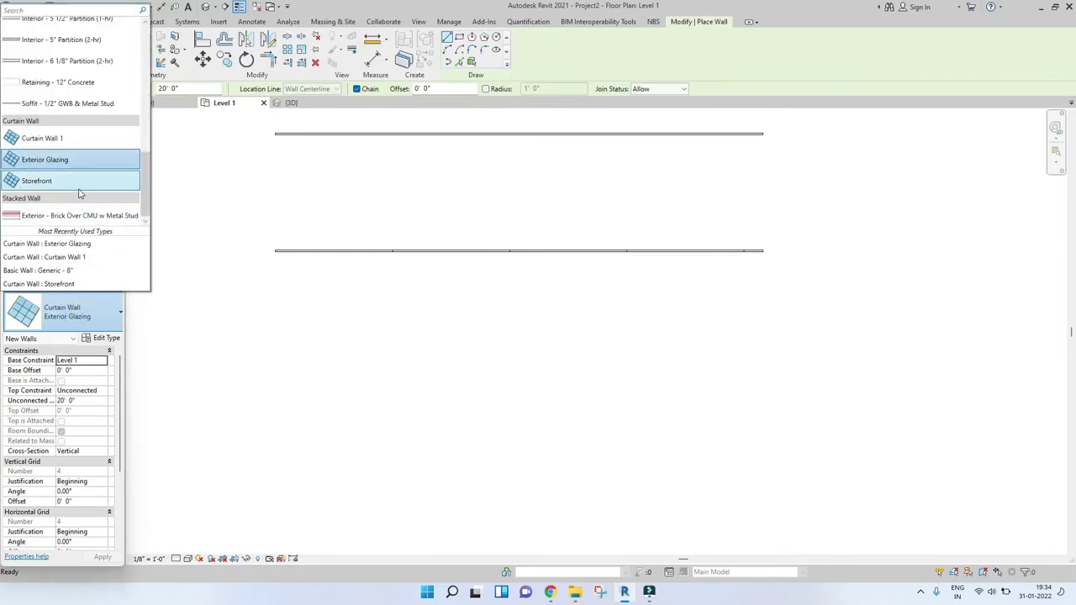
{"action": "left_click", "coordinate": [50, 181]}
{"action": "left_click", "coordinate": [276, 370]}
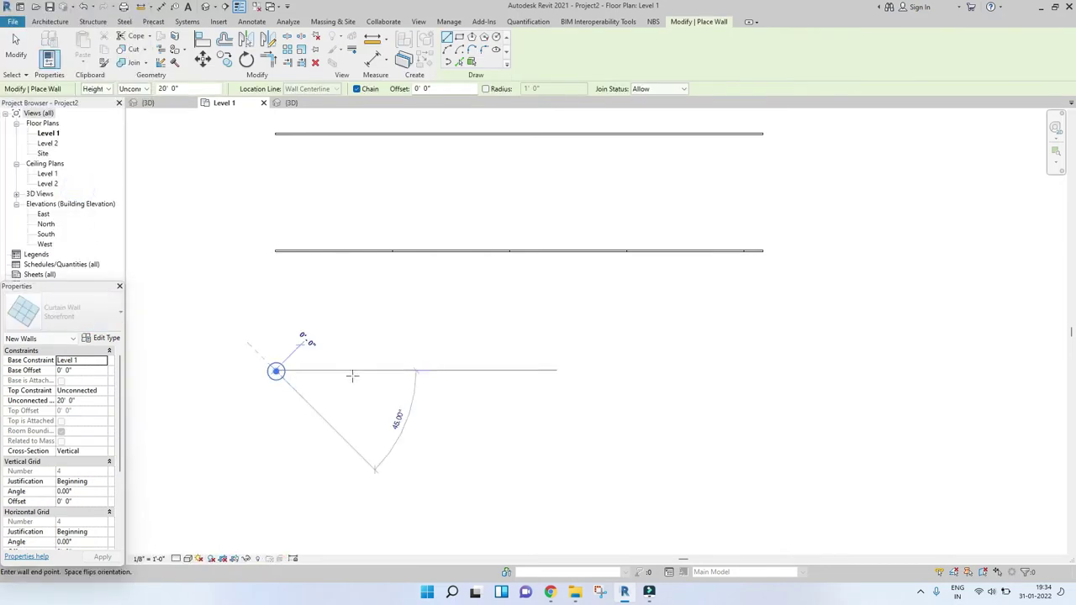
{"action": "left_click", "coordinate": [766, 368]}
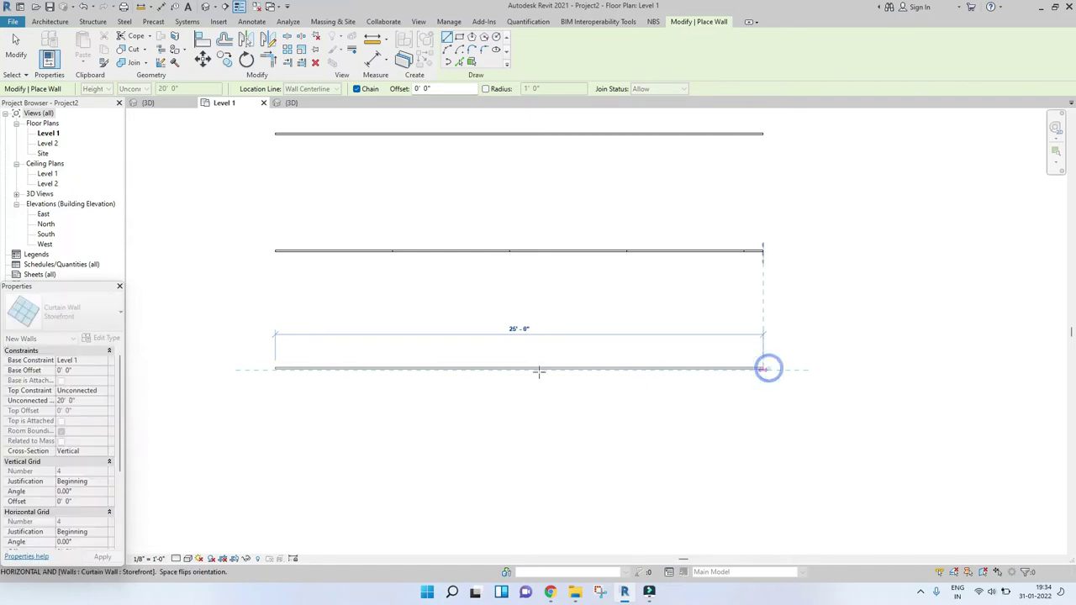
{"action": "scroll", "coordinate": [538, 378], "scroll_direction": "up", "scroll_amount": 3}
{"action": "key", "text": "Escape"}
{"action": "key", "text": "Escape"}
Inspect the Storefront wall's mullions in the Level 1 plan, selecting the end mullion and the next one along the wall.
{"action": "scroll", "coordinate": [359, 379], "scroll_direction": "up", "scroll_amount": 2}
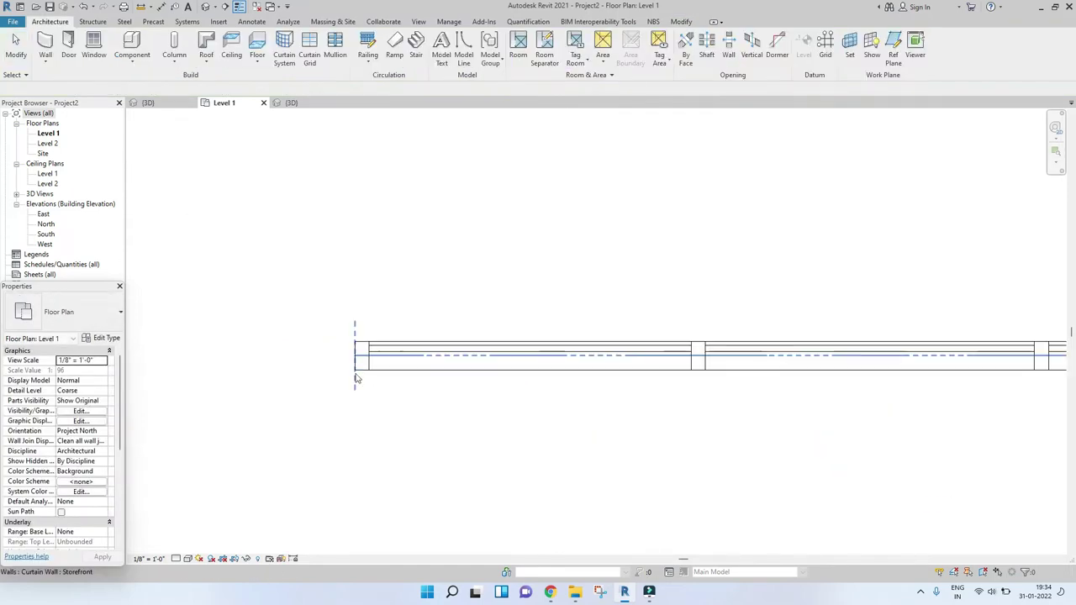
{"action": "scroll", "coordinate": [371, 368], "scroll_direction": "up", "scroll_amount": 2}
{"action": "left_click", "coordinate": [371, 368]}
{"action": "scroll", "coordinate": [359, 372], "scroll_direction": "up", "scroll_amount": 2}
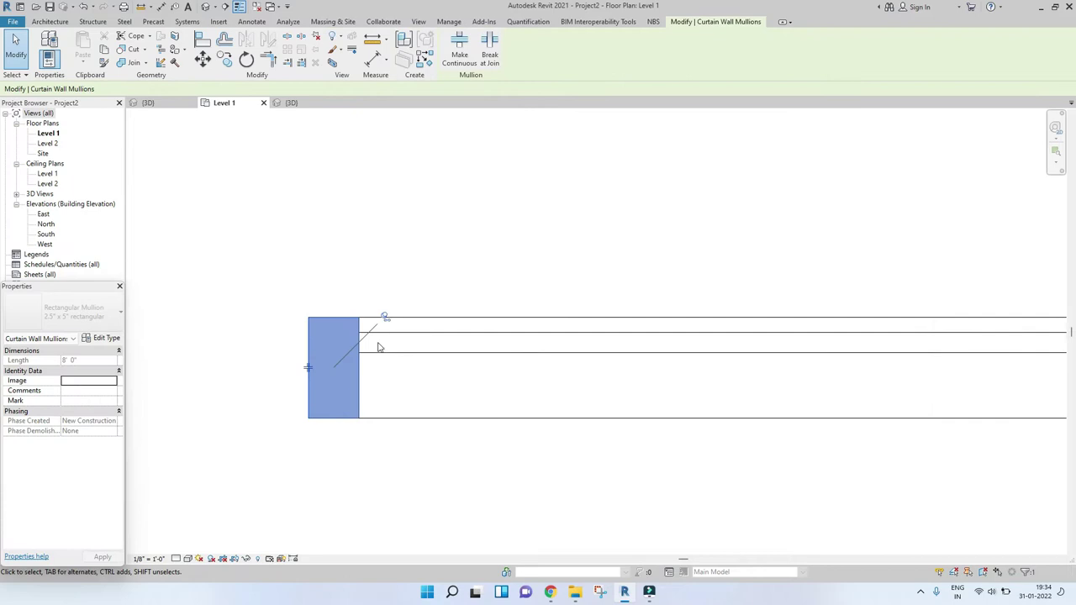
{"action": "scroll", "coordinate": [359, 372], "scroll_direction": "down", "scroll_amount": 2}
{"action": "scroll", "coordinate": [362, 374], "scroll_direction": "down", "scroll_amount": 3}
{"action": "scroll", "coordinate": [564, 378], "scroll_direction": "up", "scroll_amount": 3}
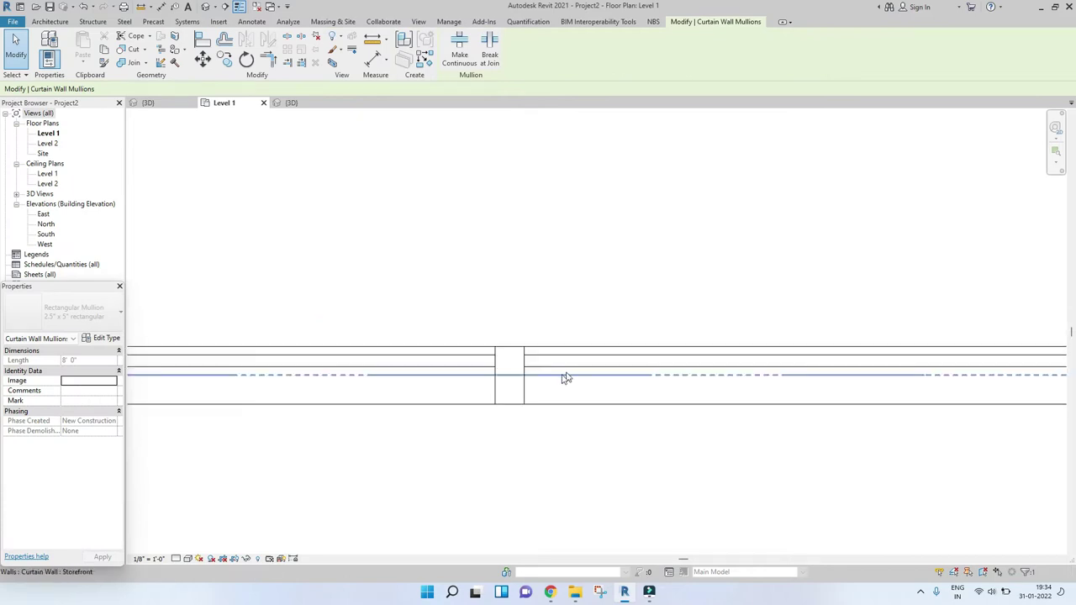
{"action": "left_click", "coordinate": [528, 390]}
{"action": "scroll", "coordinate": [535, 423], "scroll_direction": "down", "scroll_amount": 4}
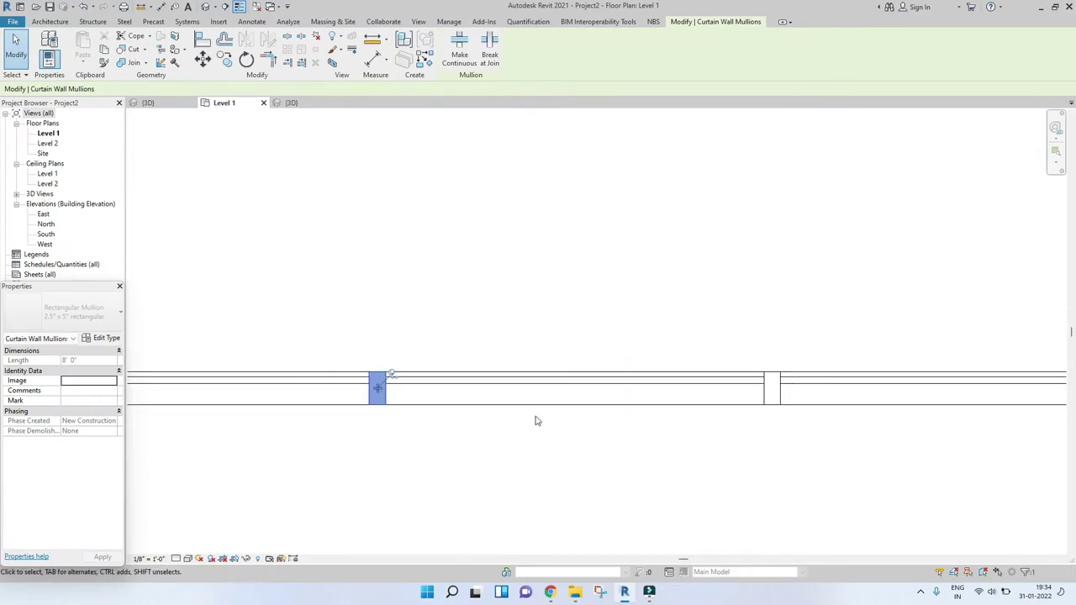
{"action": "scroll", "coordinate": [696, 417], "scroll_direction": "up", "scroll_amount": 3}
{"action": "middle_click_drag", "start_coordinate": [626, 445], "coordinate": [358, 458]}
{"action": "middle_click_drag", "start_coordinate": [714, 487], "coordinate": [370, 487]}
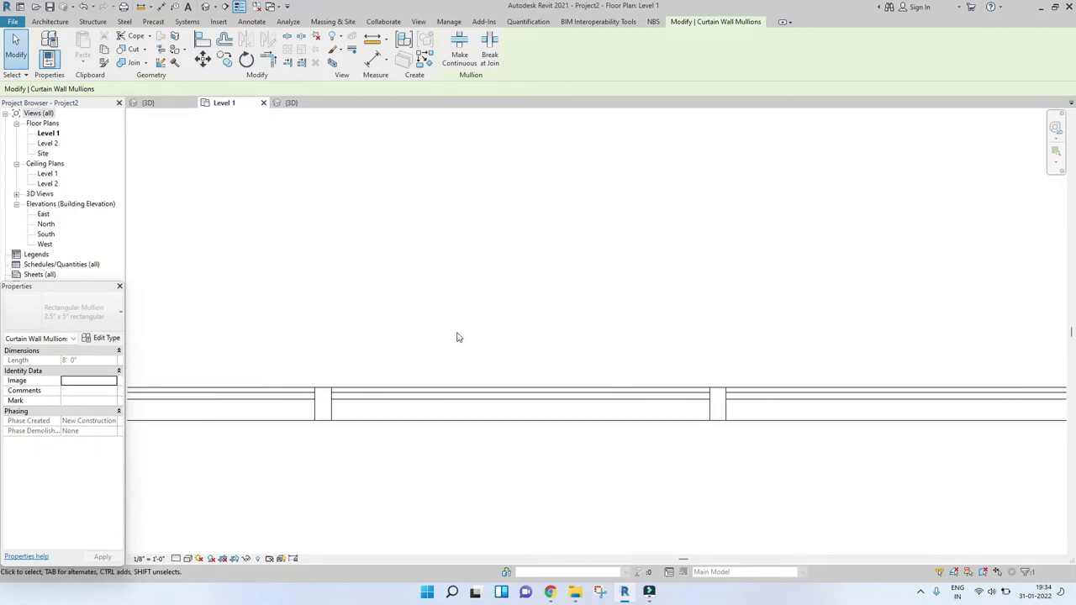
Examine the Storefront wall in the 3D view from several angles beside the other two curtain walls.
{"action": "left_click", "coordinate": [290, 102]}
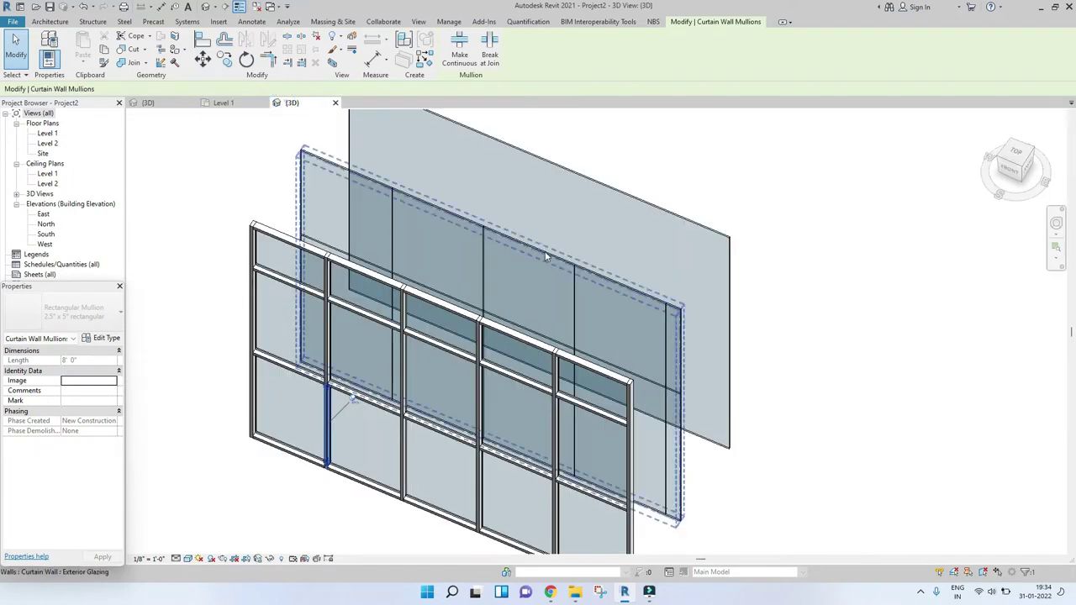
{"action": "left_click", "coordinate": [886, 320]}
{"action": "scroll", "coordinate": [464, 334], "scroll_direction": "up", "scroll_amount": 4}
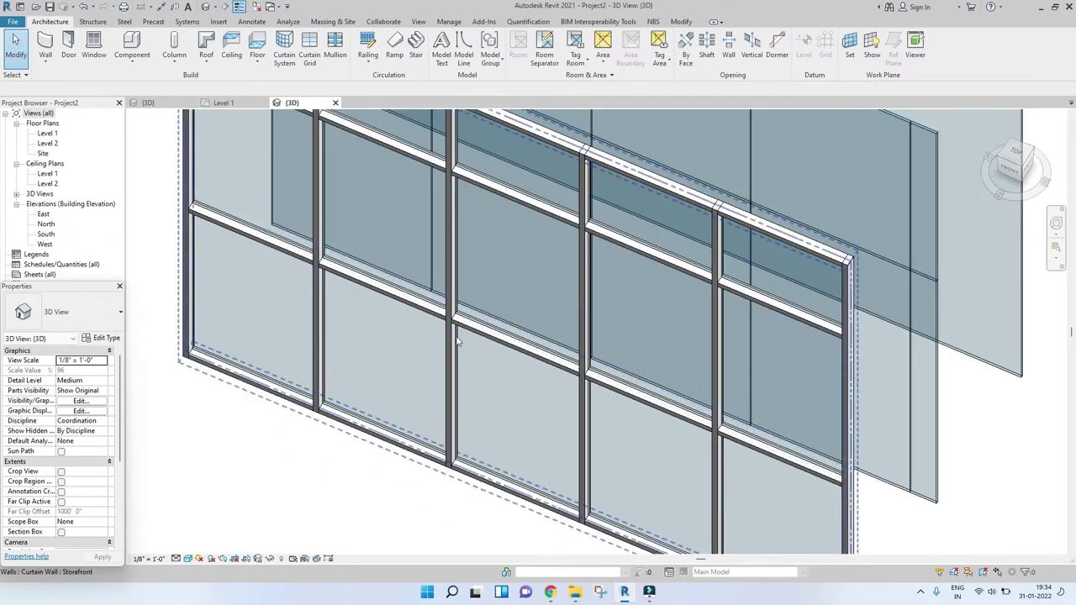
{"action": "scroll", "coordinate": [461, 336], "scroll_direction": "down", "scroll_amount": 4}
{"action": "middle_click_drag", "start_coordinate": [345, 372], "coordinate": [555, 187], "text": "shift"}
{"action": "scroll", "coordinate": [554, 187], "scroll_direction": "up", "scroll_amount": 3}
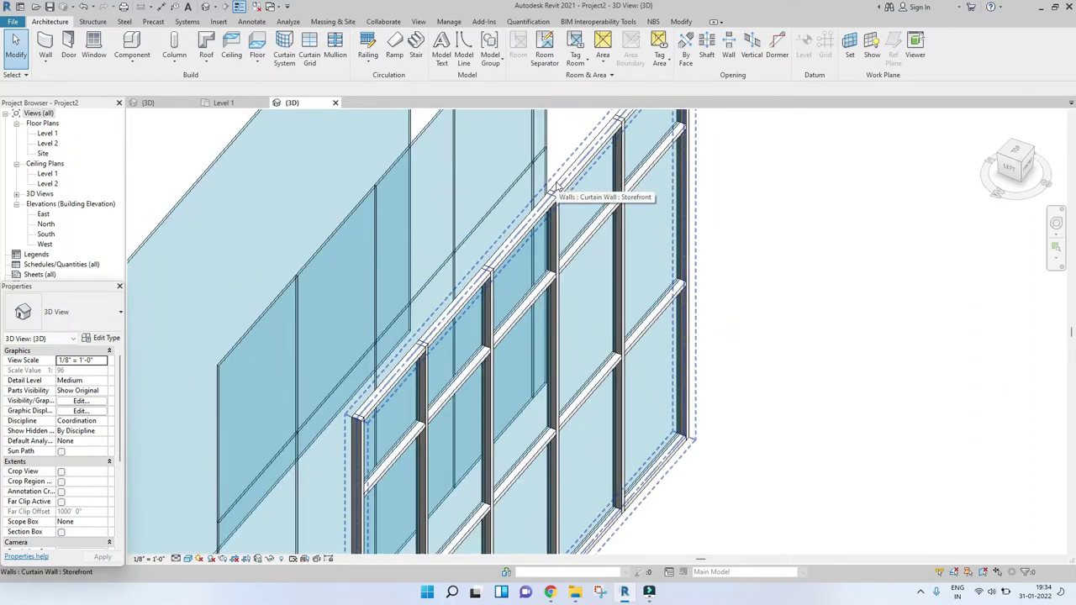
{"action": "middle_click_drag", "start_coordinate": [691, 340], "coordinate": [904, 271], "text": "shift"}
{"action": "scroll", "coordinate": [904, 270], "scroll_direction": "down", "scroll_amount": 2}
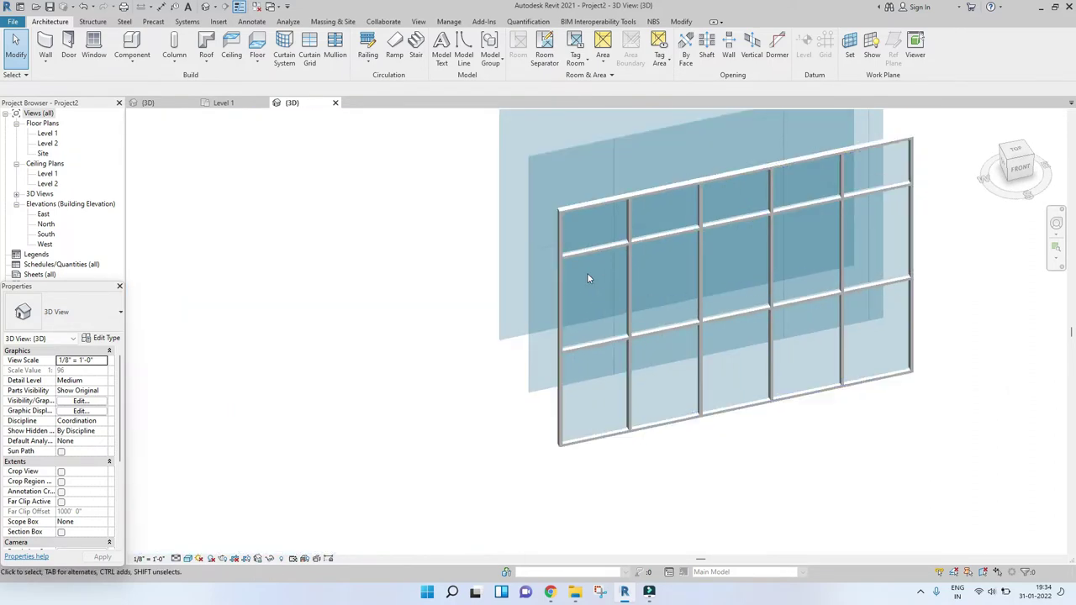
Select a vertical and a horizontal mullion of the Storefront wall in 3D to check their mullion type.
{"action": "scroll", "coordinate": [628, 206], "scroll_direction": "up", "scroll_amount": 4}
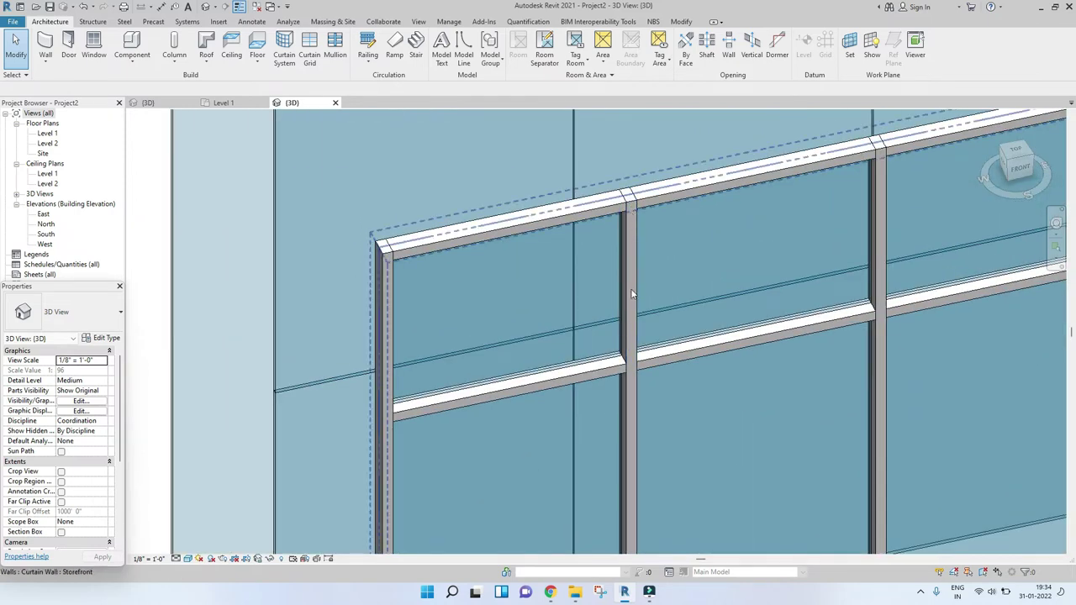
{"action": "left_click", "coordinate": [634, 244]}
{"action": "left_click", "coordinate": [705, 347]}
{"action": "middle_click_drag", "start_coordinate": [706, 347], "coordinate": [675, 370], "text": "shift"}
{"action": "scroll", "coordinate": [673, 371], "scroll_direction": "down", "scroll_amount": 2}
{"action": "middle_click_drag", "start_coordinate": [756, 379], "coordinate": [482, 314]}
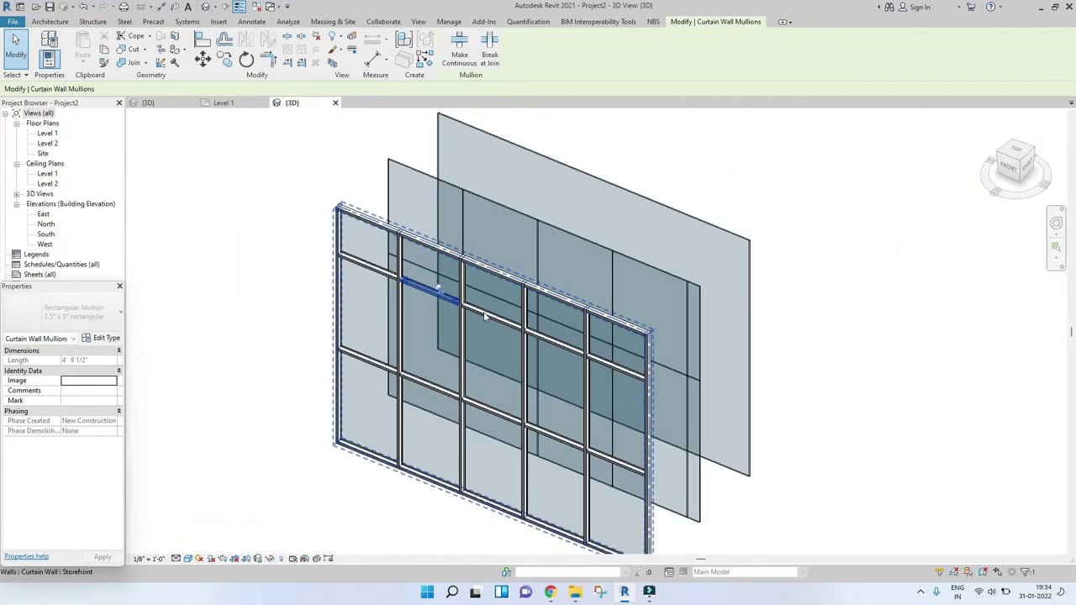
{"action": "left_click", "coordinate": [805, 376]}
Compare the three curtain walls in 3D from different angles, selecting the plain rear wall to check its type.
{"action": "scroll", "coordinate": [654, 386], "scroll_direction": "down", "scroll_amount": 3}
{"action": "middle_click_drag", "start_coordinate": [341, 353], "coordinate": [737, 283], "text": "shift"}
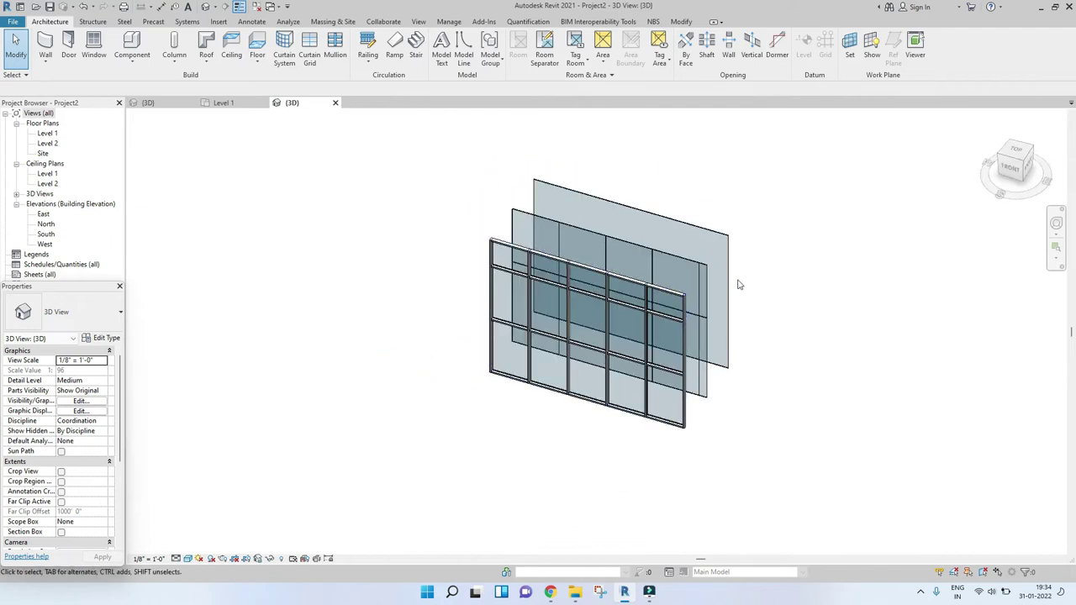
{"action": "scroll", "coordinate": [737, 283], "scroll_direction": "up", "scroll_amount": 3}
{"action": "scroll", "coordinate": [476, 238], "scroll_direction": "down", "scroll_amount": 3}
{"action": "middle_click_drag", "start_coordinate": [476, 238], "coordinate": [543, 344], "text": "shift"}
{"action": "middle_click_drag", "start_coordinate": [476, 336], "coordinate": [639, 234], "text": "shift"}
{"action": "scroll", "coordinate": [594, 210], "scroll_direction": "up", "scroll_amount": 4}
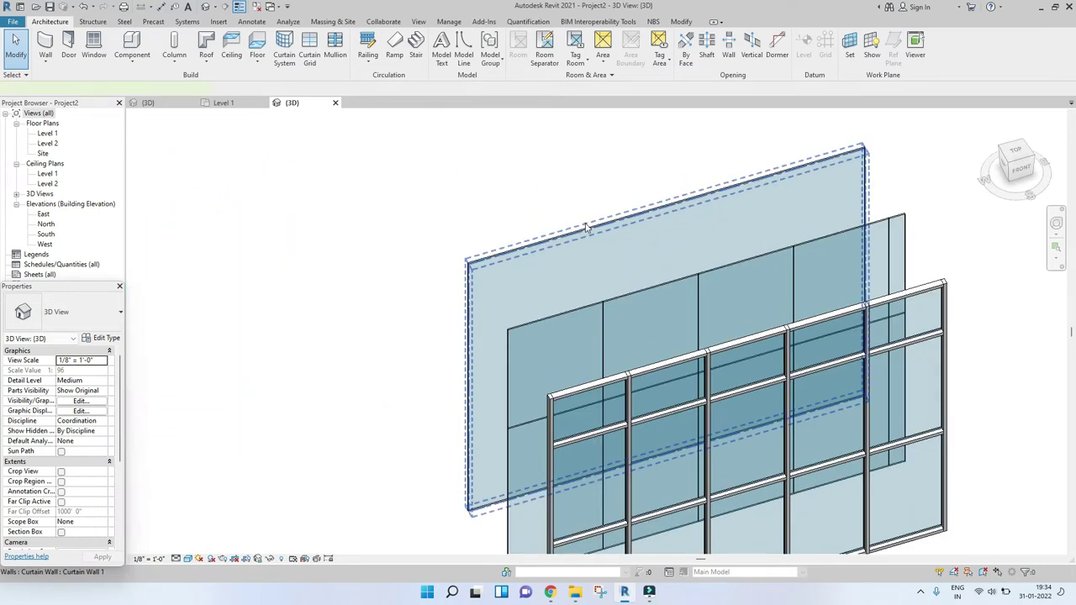
{"action": "left_click", "coordinate": [587, 227]}
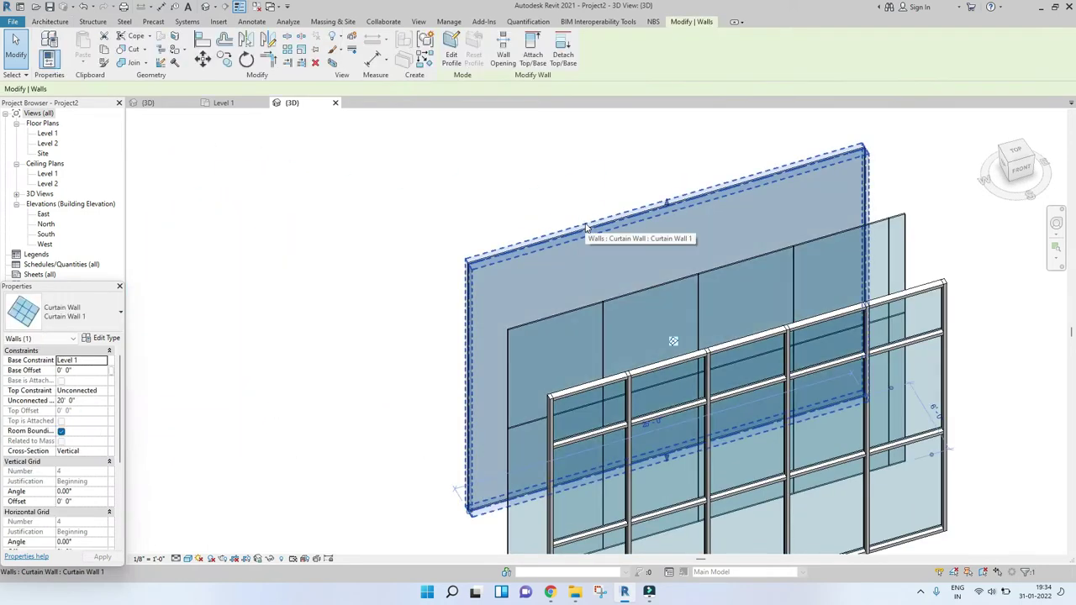
{"action": "left_click", "coordinate": [458, 259]}
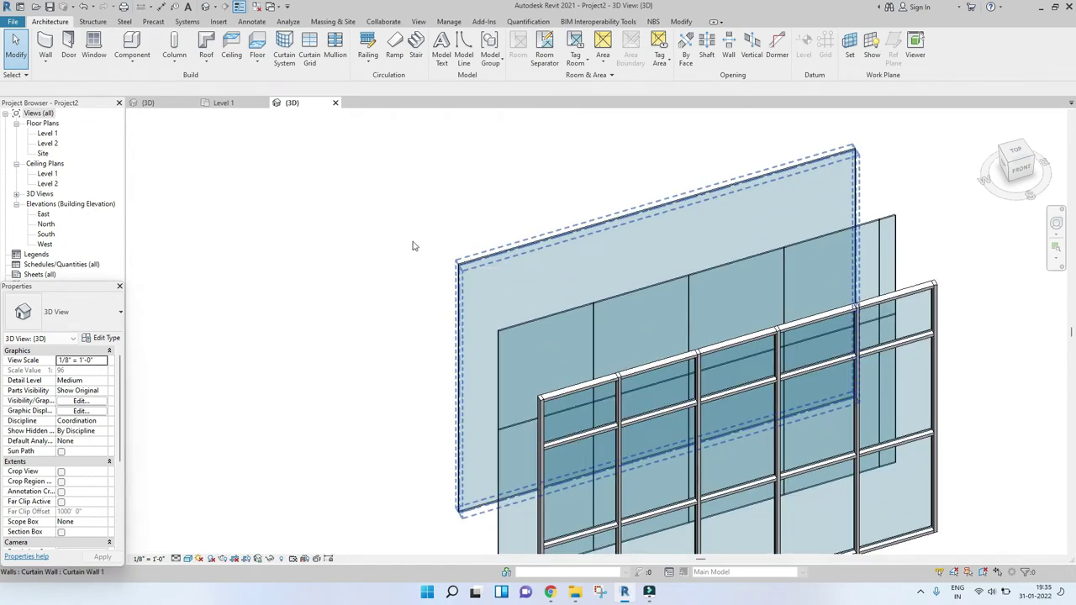
Compare how the three parallel curtain walls are represented in the Level 1 plan.
{"action": "left_click", "coordinate": [237, 106]}
{"action": "middle_click_drag", "start_coordinate": [435, 262], "coordinate": [658, 351]}
{"action": "scroll", "coordinate": [666, 355], "scroll_direction": "down", "scroll_amount": 1}
{"action": "middle_click_drag", "start_coordinate": [694, 292], "coordinate": [661, 305]}
{"action": "scroll", "coordinate": [661, 249], "scroll_direction": "up", "scroll_amount": 1}
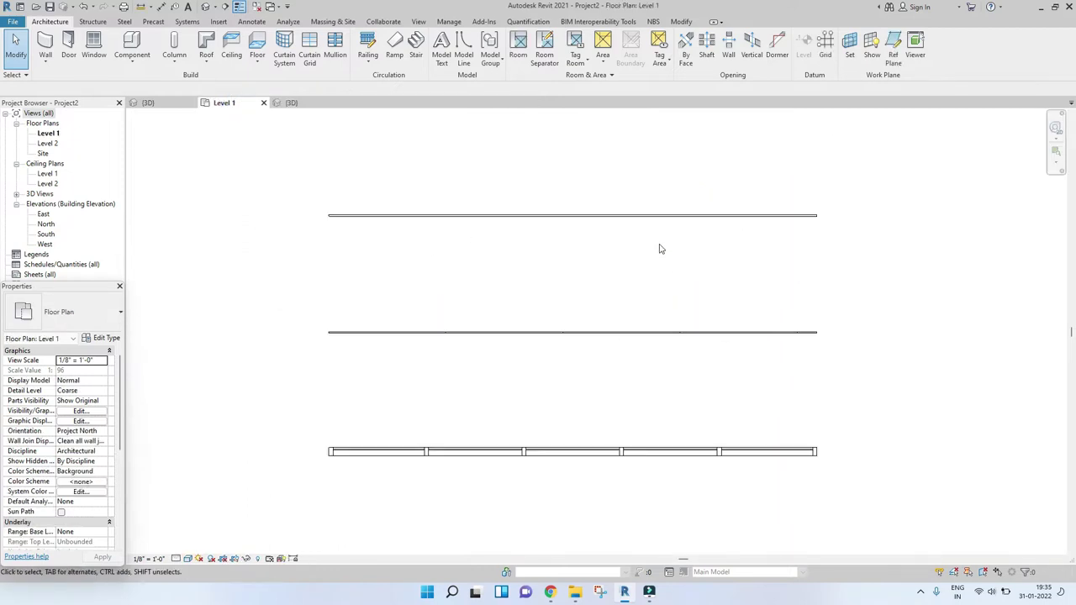
{"action": "middle_click_drag", "start_coordinate": [423, 184], "coordinate": [428, 198]}
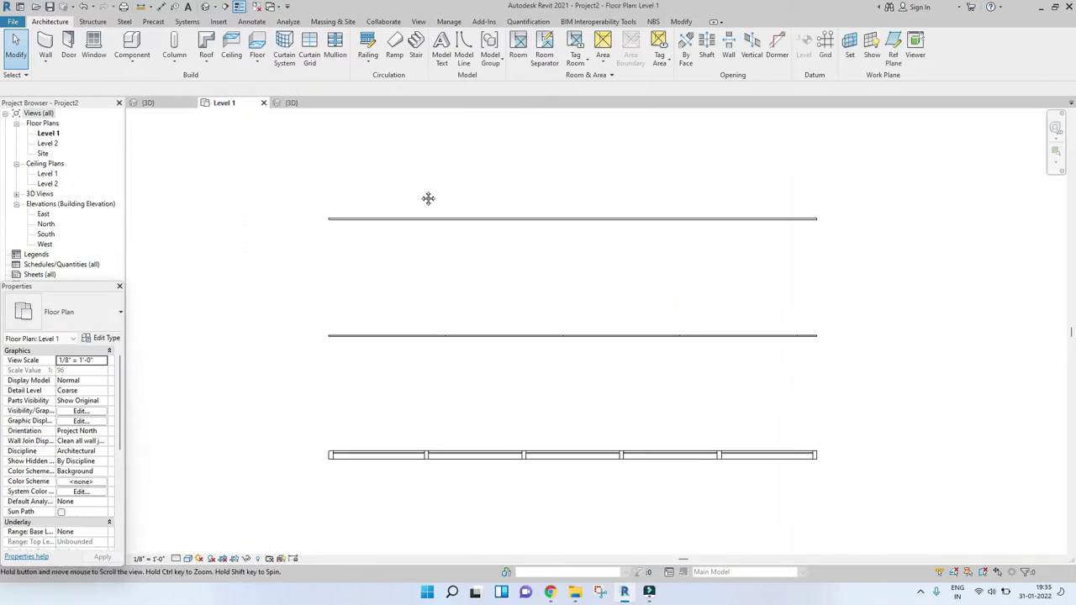
Inspect the mullioned window above the balcony in the House project's 3D view and select its Storefront curtain wall.
{"action": "left_click", "coordinate": [148, 105]}
{"action": "scroll", "coordinate": [489, 248], "scroll_direction": "down", "scroll_amount": 3}
{"action": "middle_click_drag", "start_coordinate": [485, 261], "coordinate": [397, 295], "text": "shift"}
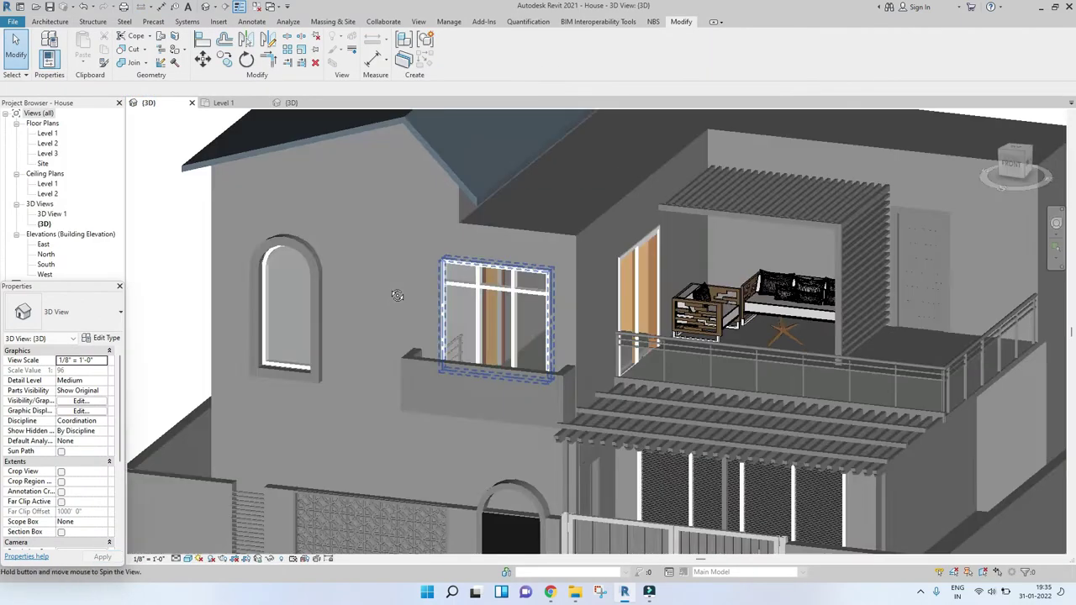
{"action": "scroll", "coordinate": [513, 353], "scroll_direction": "up", "scroll_amount": 5}
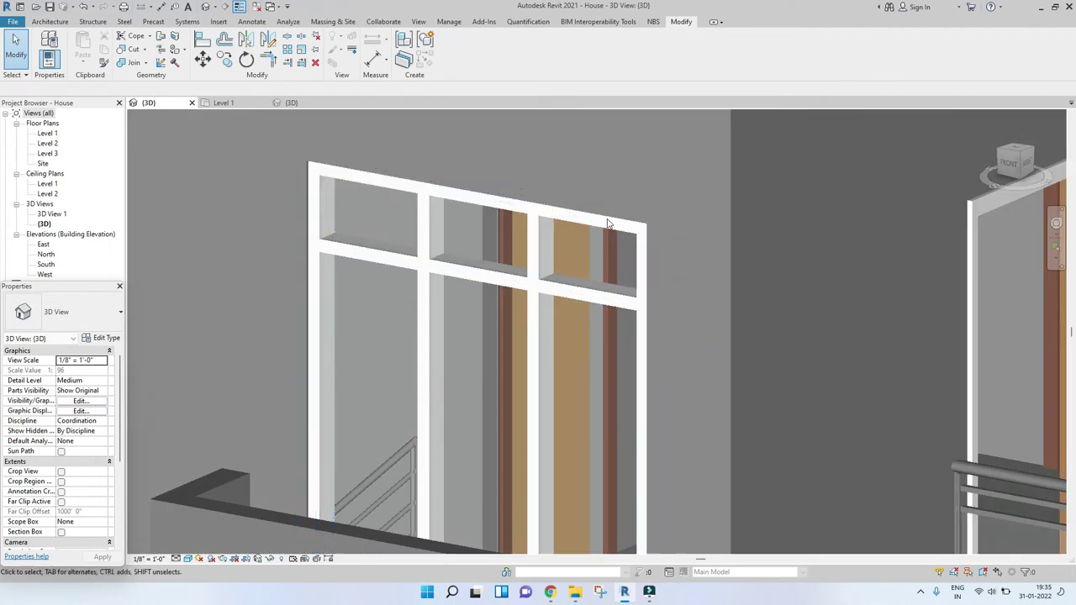
{"action": "scroll", "coordinate": [542, 223], "scroll_direction": "down", "scroll_amount": 5}
{"action": "middle_click_drag", "start_coordinate": [542, 223], "coordinate": [473, 229], "text": "shift"}
{"action": "scroll", "coordinate": [471, 223], "scroll_direction": "up", "scroll_amount": 3}
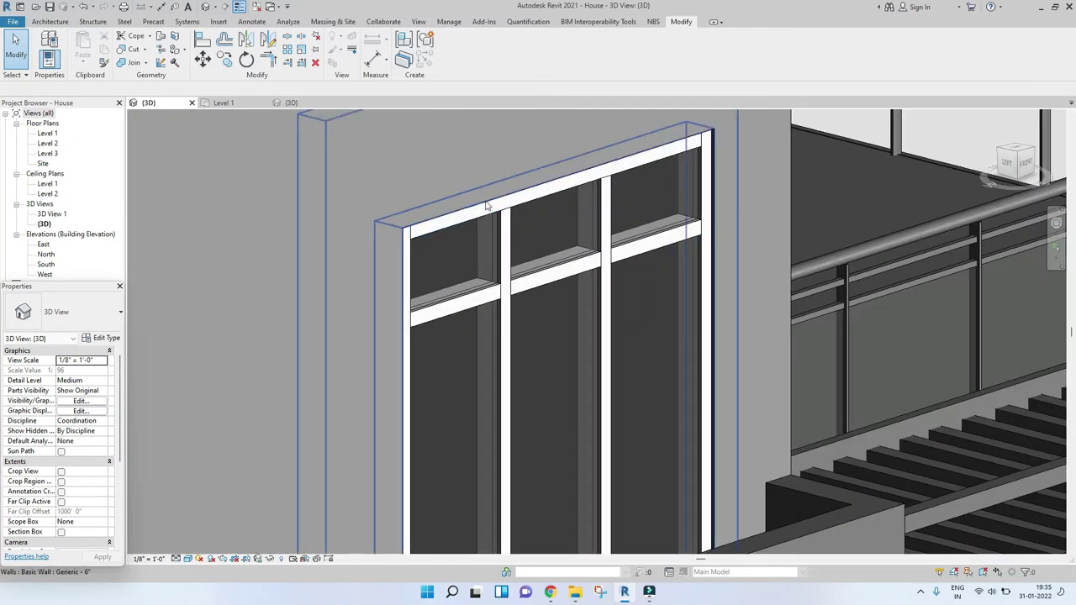
{"action": "scroll", "coordinate": [446, 212], "scroll_direction": "down", "scroll_amount": 2}
{"action": "scroll", "coordinate": [445, 211], "scroll_direction": "down", "scroll_amount": 4}
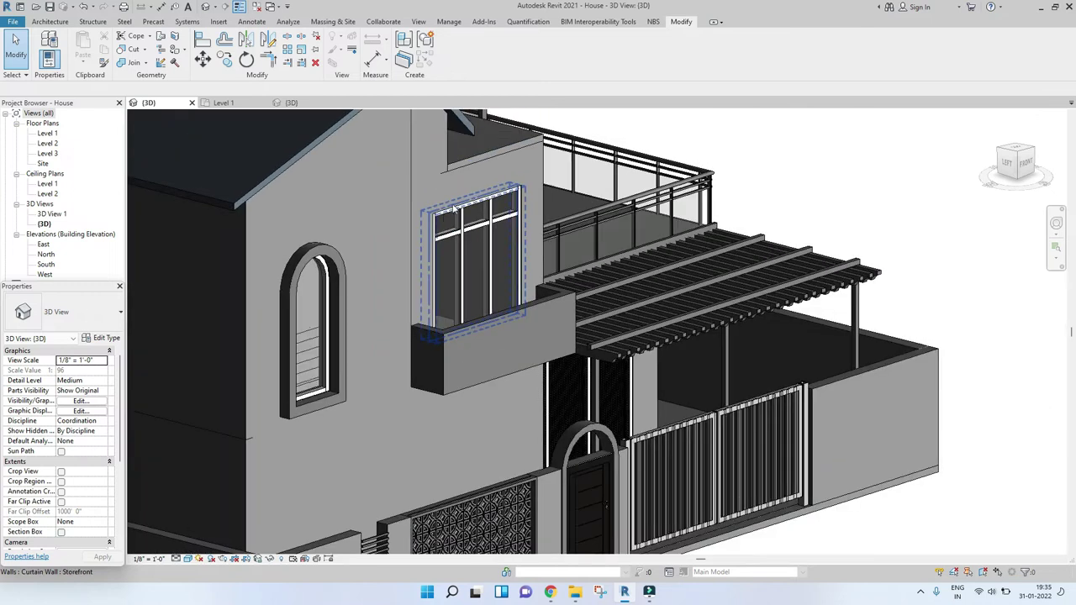
{"action": "scroll", "coordinate": [471, 249], "scroll_direction": "up", "scroll_amount": 3}
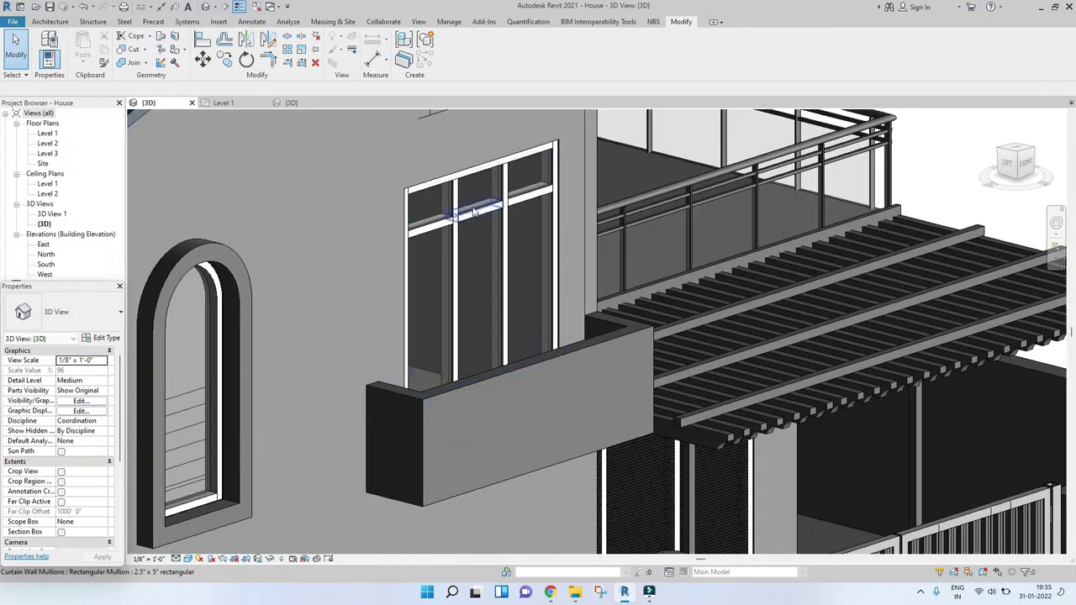
{"action": "left_click", "coordinate": [476, 208]}
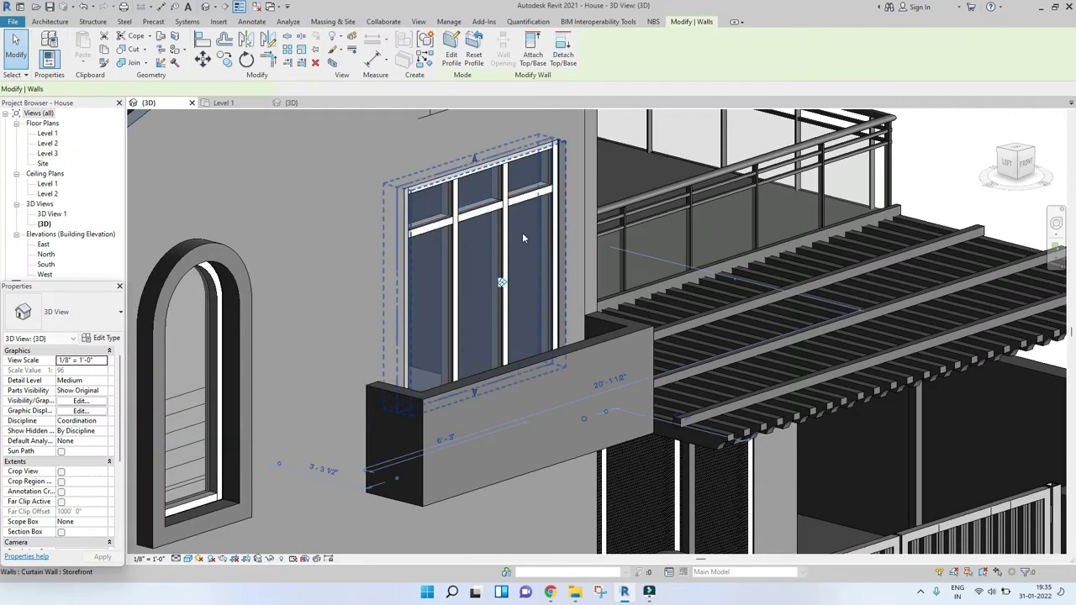
Select the arched window's curtain wall on the house facade and examine its type and arched shape up close.
{"action": "scroll", "coordinate": [521, 235], "scroll_direction": "down", "scroll_amount": 4}
{"action": "scroll", "coordinate": [518, 243], "scroll_direction": "up", "scroll_amount": 4}
{"action": "scroll", "coordinate": [543, 194], "scroll_direction": "down", "scroll_amount": 5}
{"action": "scroll", "coordinate": [353, 242], "scroll_direction": "up", "scroll_amount": 3}
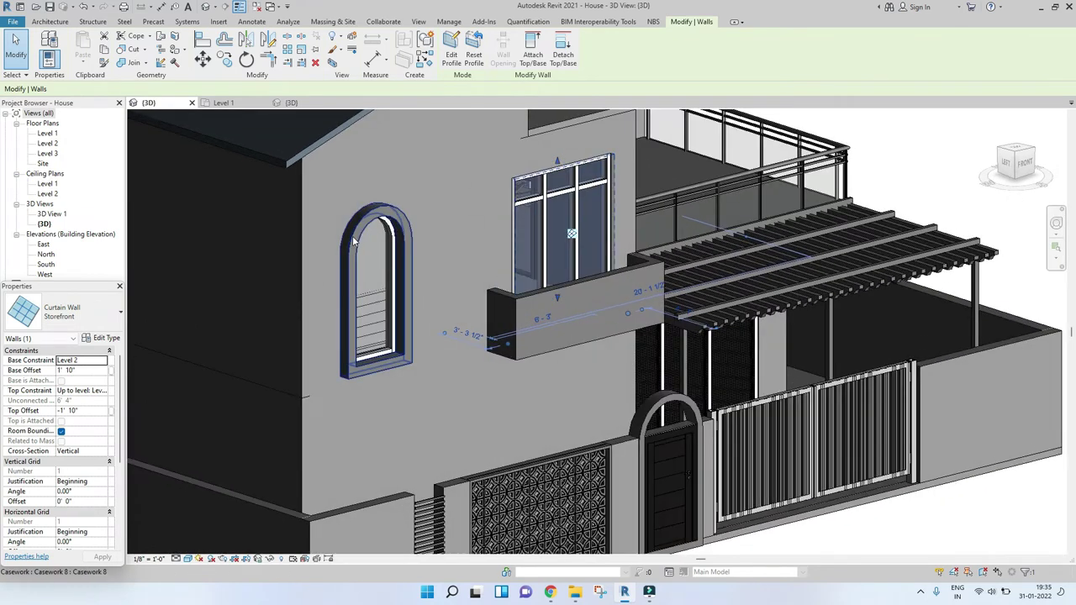
{"action": "scroll", "coordinate": [353, 242], "scroll_direction": "up", "scroll_amount": 2}
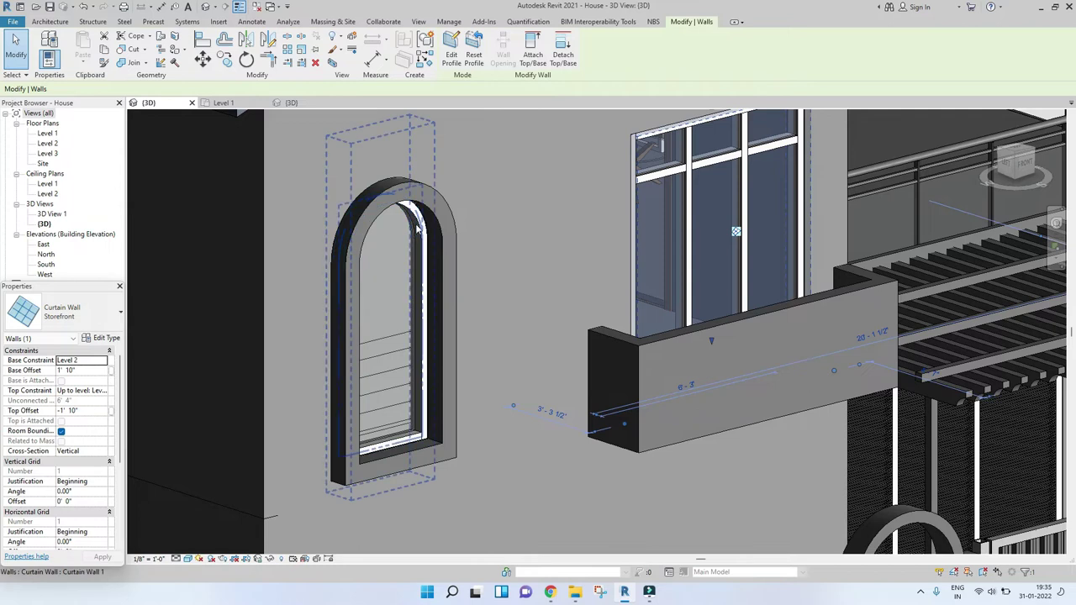
{"action": "scroll", "coordinate": [417, 228], "scroll_direction": "down", "scroll_amount": 2}
{"action": "left_click", "coordinate": [415, 225]}
{"action": "middle_click_drag", "start_coordinate": [462, 267], "coordinate": [402, 255], "text": "shift"}
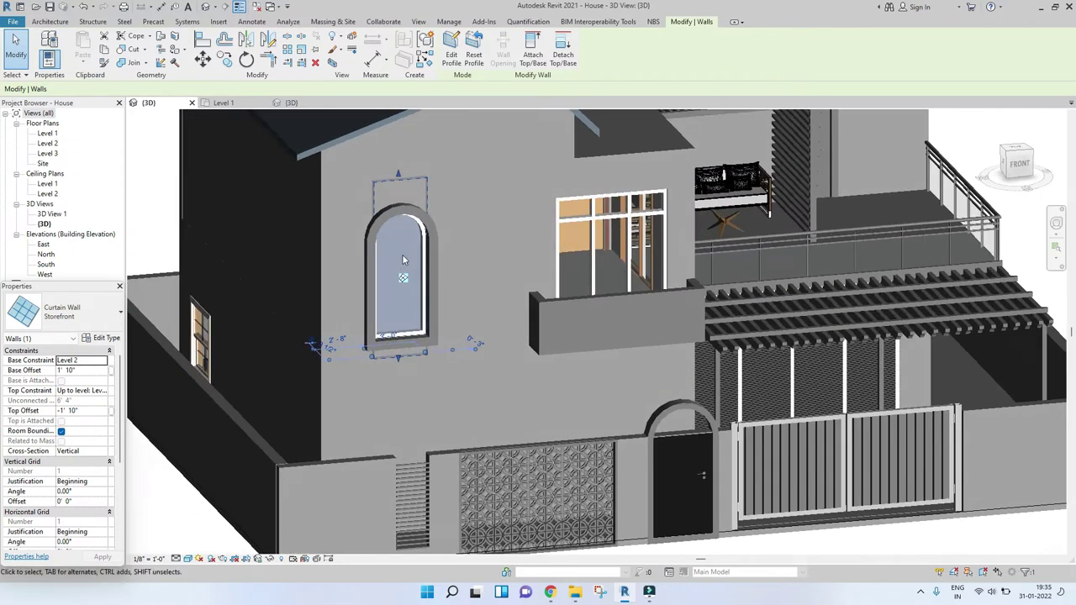
{"action": "scroll", "coordinate": [401, 254], "scroll_direction": "up", "scroll_amount": 3}
{"action": "middle_click_drag", "start_coordinate": [471, 290], "coordinate": [413, 290], "text": "shift"}
{"action": "scroll", "coordinate": [435, 178], "scroll_direction": "up", "scroll_amount": 2}
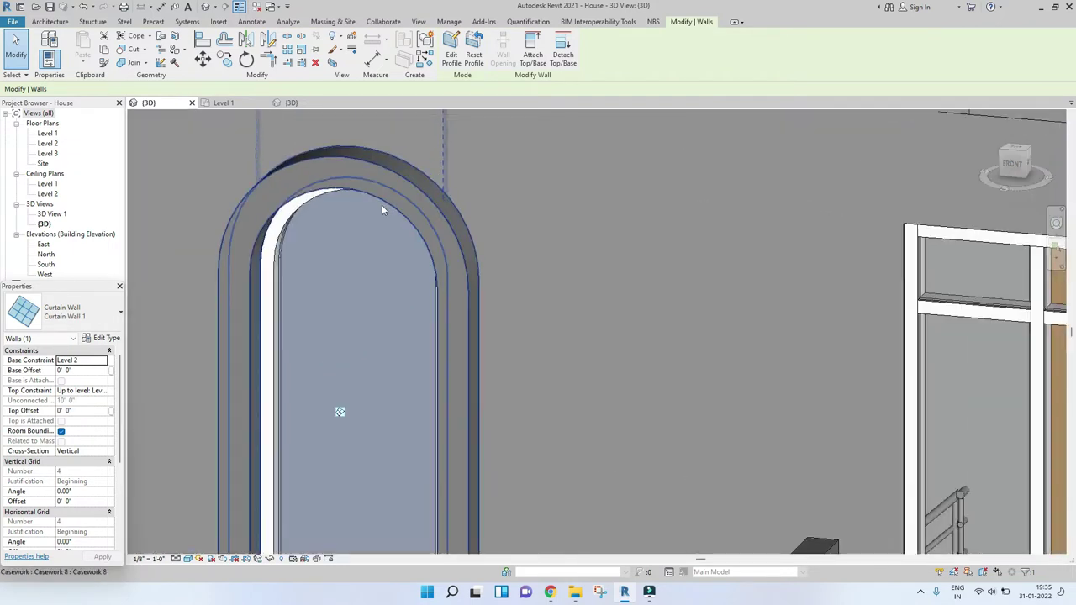
{"action": "scroll", "coordinate": [382, 206], "scroll_direction": "down", "scroll_amount": 2}
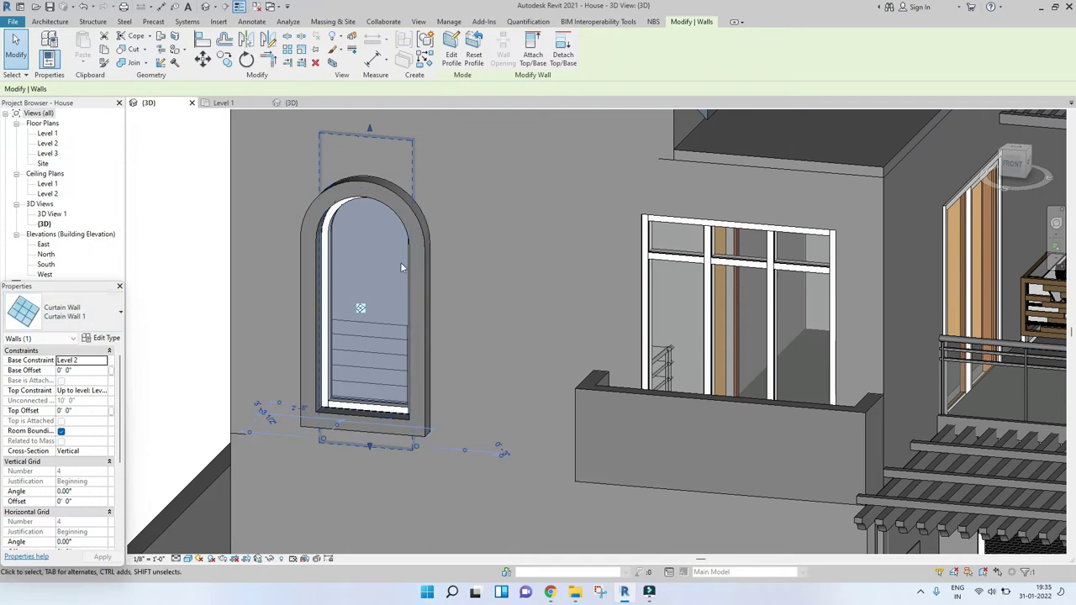
{"action": "scroll", "coordinate": [402, 261], "scroll_direction": "down", "scroll_amount": 3}
{"action": "left_click", "coordinate": [452, 286]}
Select the louvred curtain wall behind the gate, beneath the pergola, and examine its type and panels from several angles.
{"action": "middle_click_drag", "start_coordinate": [452, 303], "coordinate": [397, 219]}
{"action": "scroll", "coordinate": [637, 327], "scroll_direction": "up", "scroll_amount": 2}
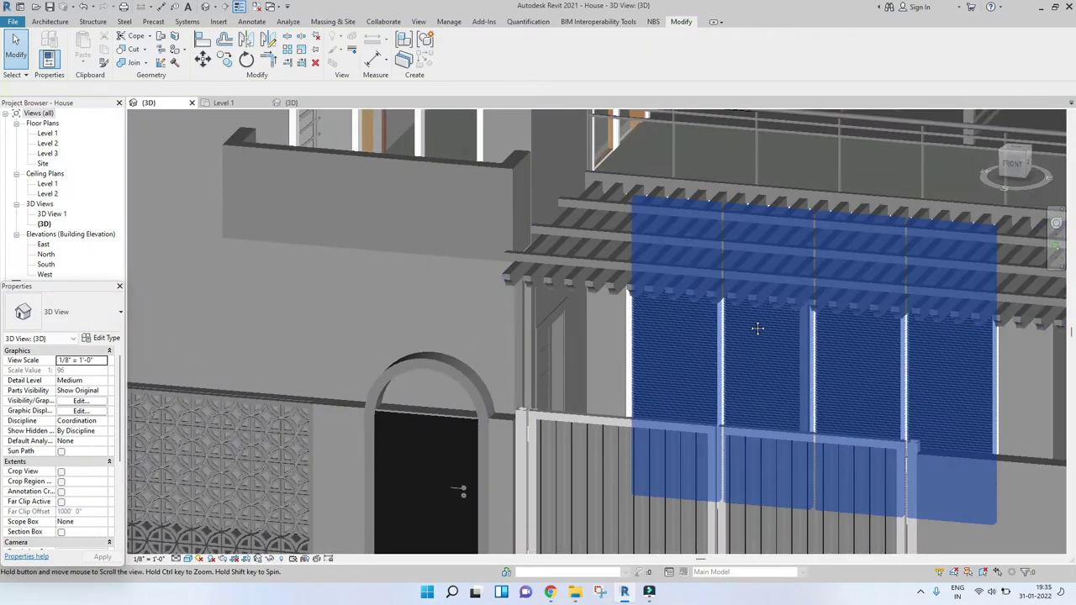
{"action": "scroll", "coordinate": [646, 299], "scroll_direction": "down", "scroll_amount": 2}
{"action": "scroll", "coordinate": [646, 296], "scroll_direction": "up", "scroll_amount": 3}
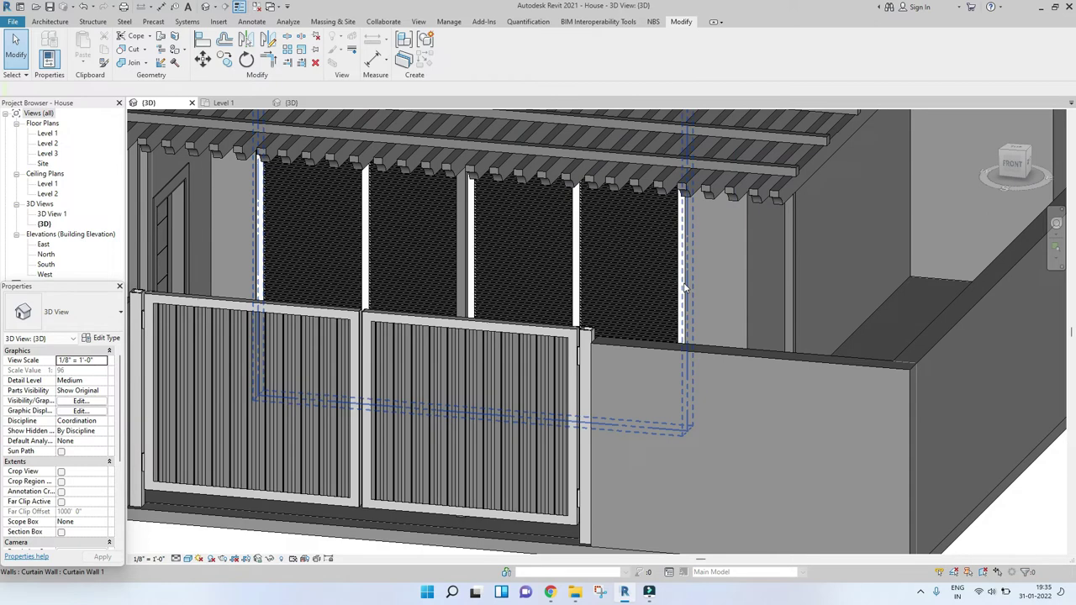
{"action": "left_click", "coordinate": [626, 276]}
{"action": "scroll", "coordinate": [609, 290], "scroll_direction": "down", "scroll_amount": 2}
{"action": "middle_click_drag", "start_coordinate": [607, 290], "coordinate": [553, 269], "text": "shift"}
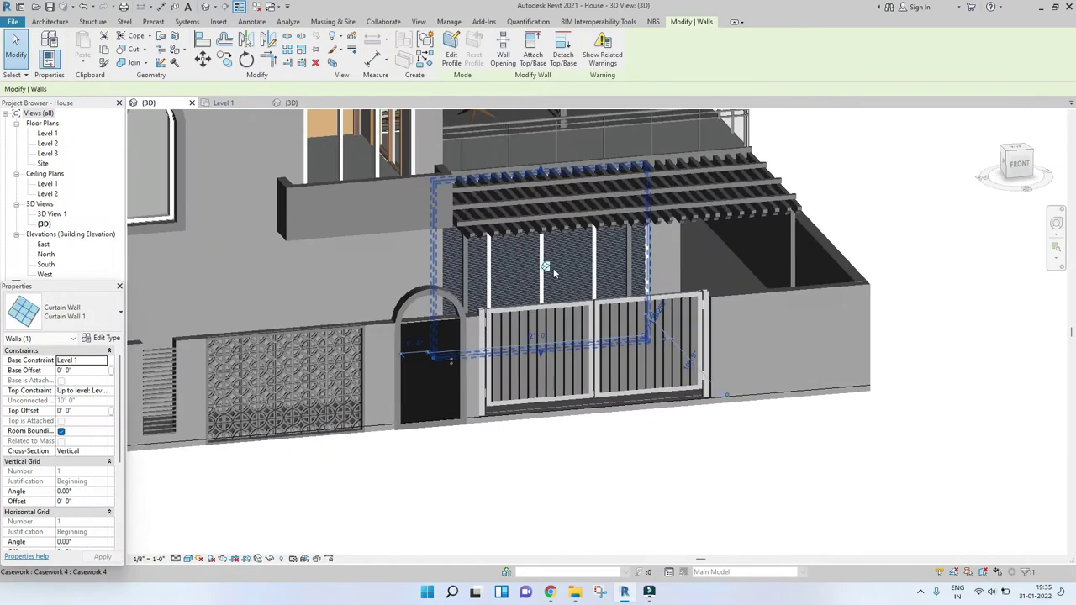
{"action": "scroll", "coordinate": [553, 268], "scroll_direction": "up", "scroll_amount": 3}
{"action": "left_click", "coordinate": [685, 262]}
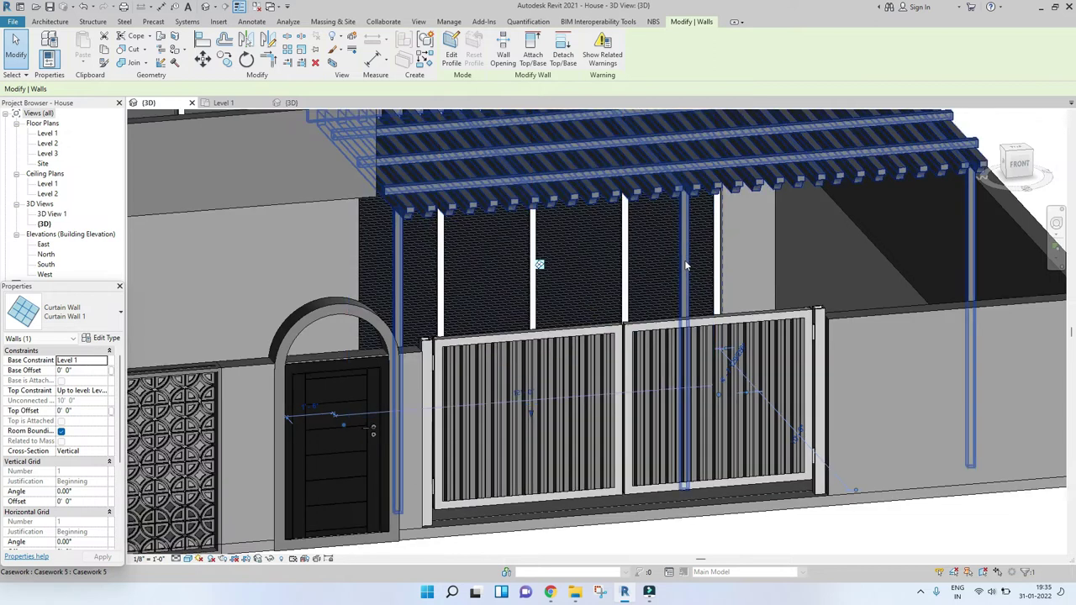
{"action": "scroll", "coordinate": [647, 264], "scroll_direction": "down", "scroll_amount": 3}
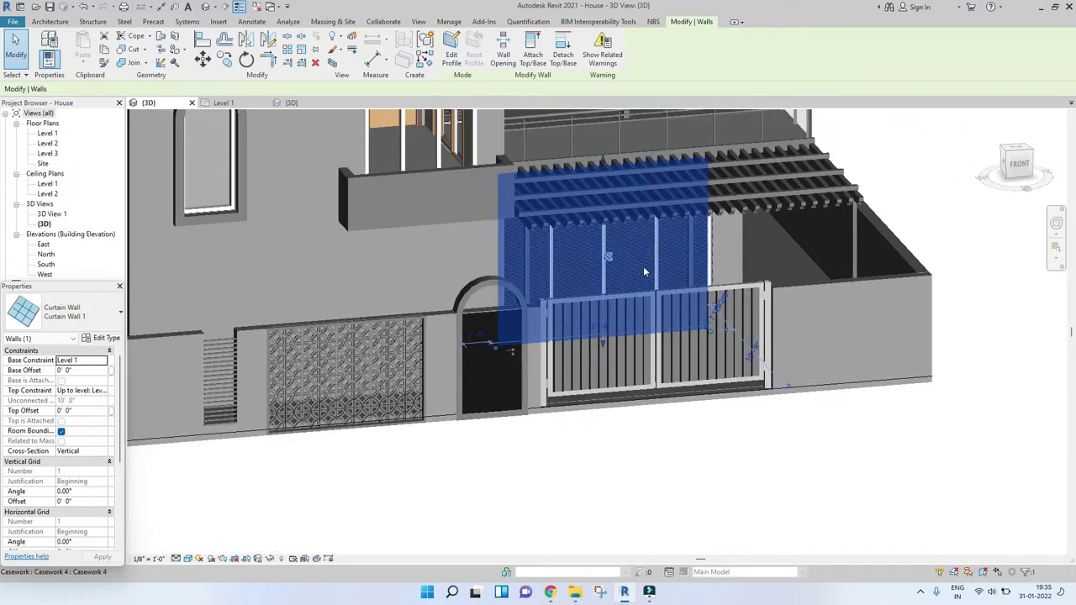
Select the Storefront curtain wall above the balcony again and compare it with the arched window beside it.
{"action": "left_click", "coordinate": [727, 246]}
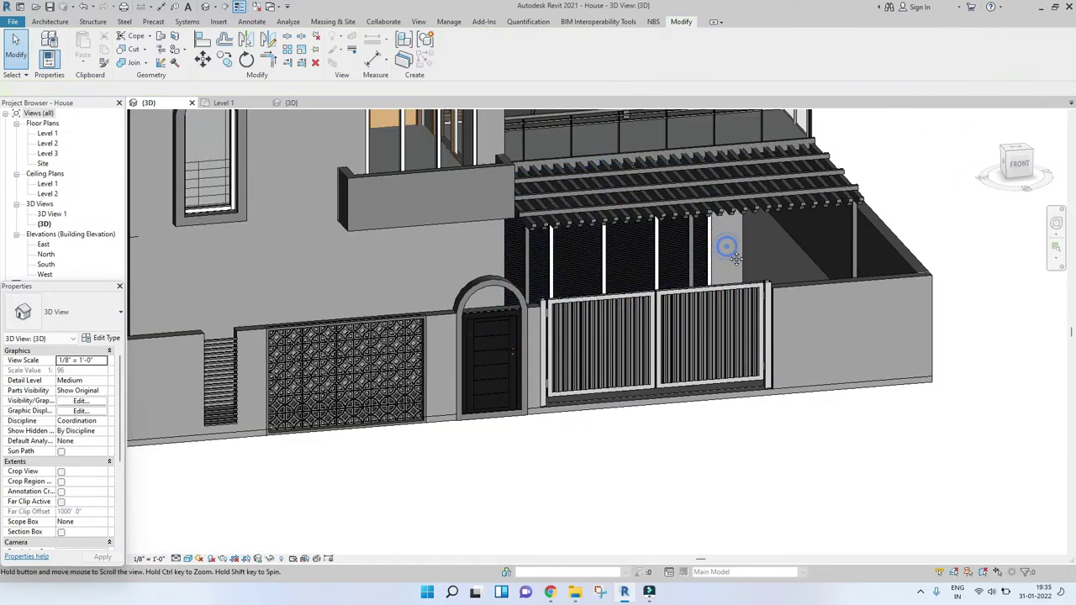
{"action": "middle_click_drag", "start_coordinate": [727, 246], "coordinate": [786, 374]}
{"action": "scroll", "coordinate": [501, 242], "scroll_direction": "up", "scroll_amount": 2}
{"action": "left_click", "coordinate": [501, 243]}
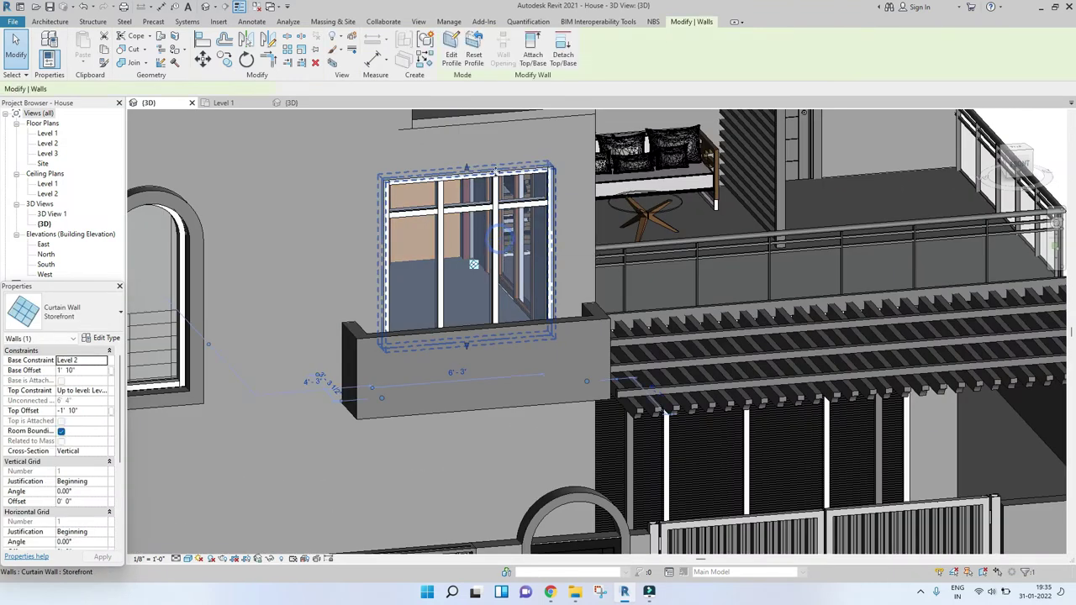
{"action": "middle_click_drag", "start_coordinate": [168, 210], "coordinate": [476, 252]}
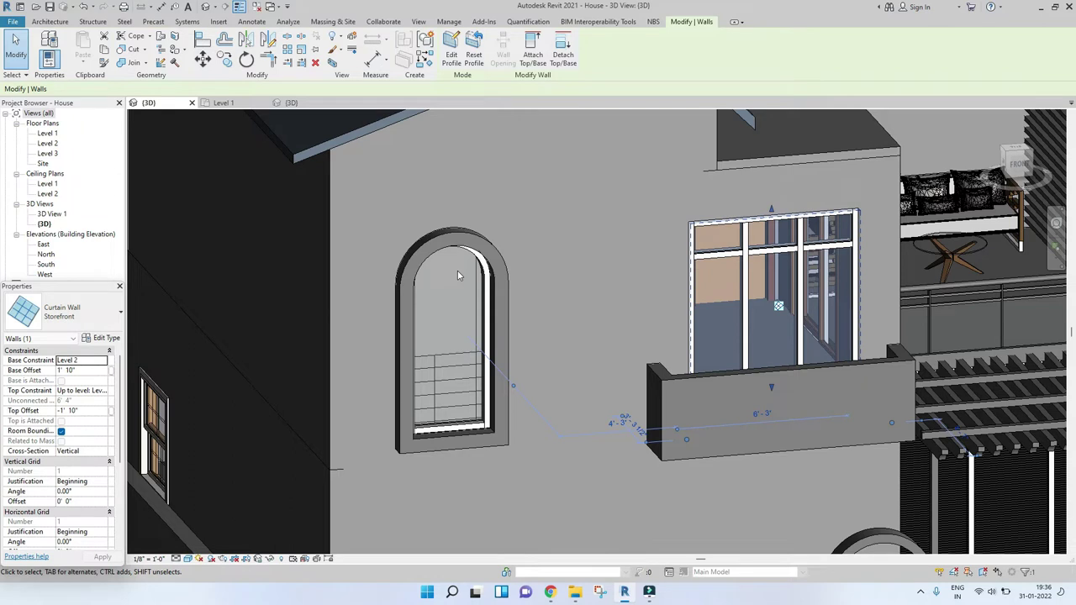
Return to Project2's Level 1 floor plan and view the three parallel curtain walls.
{"action": "left_click", "coordinate": [255, 103]}
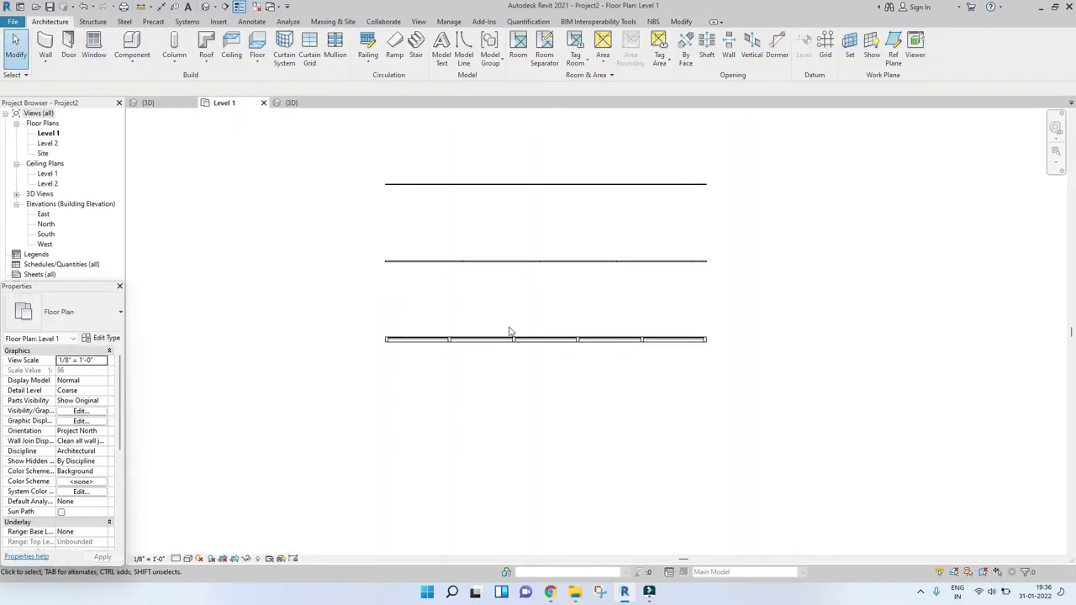
{"action": "scroll", "coordinate": [508, 332], "scroll_direction": "up", "scroll_amount": 4}
{"action": "scroll", "coordinate": [530, 389], "scroll_direction": "down", "scroll_amount": 5}
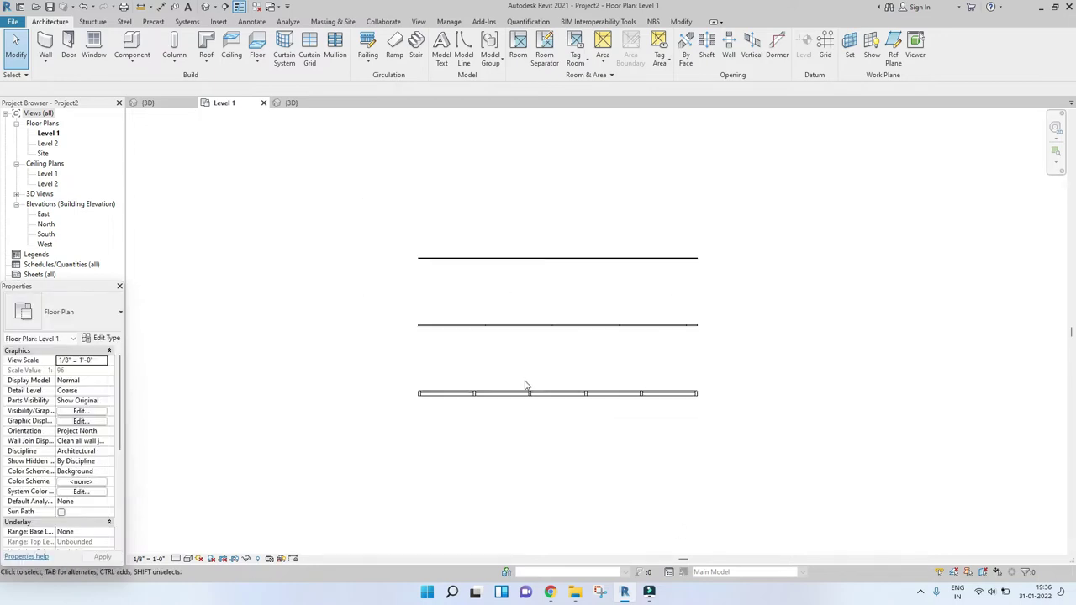
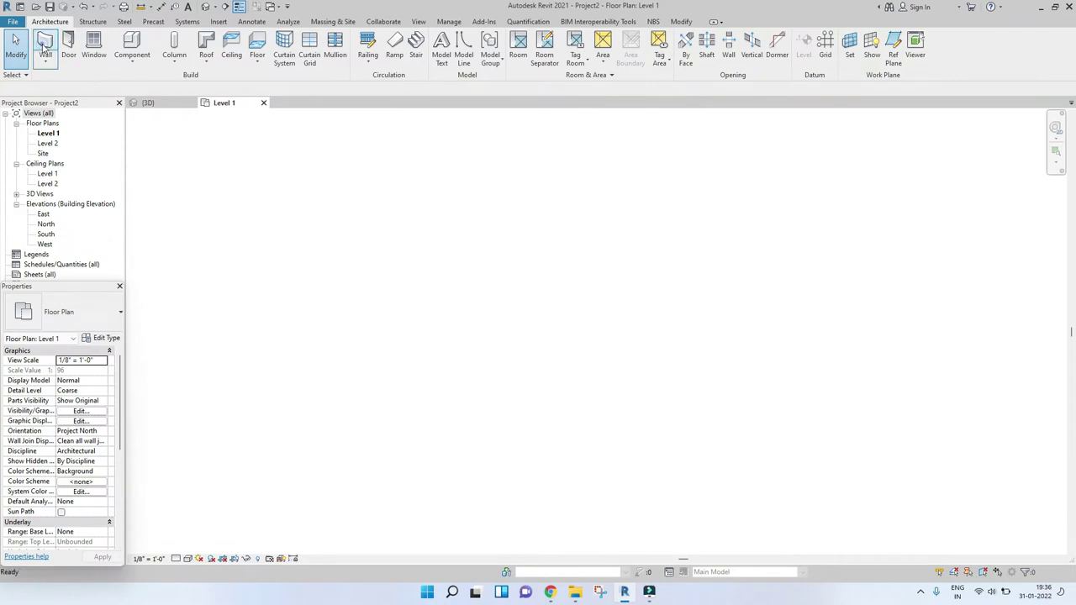
Choose the Curtain Wall 1 type for a new wall and constrain its top up to Level 2.
{"action": "left_click", "coordinate": [45, 48]}
{"action": "left_click", "coordinate": [93, 318]}
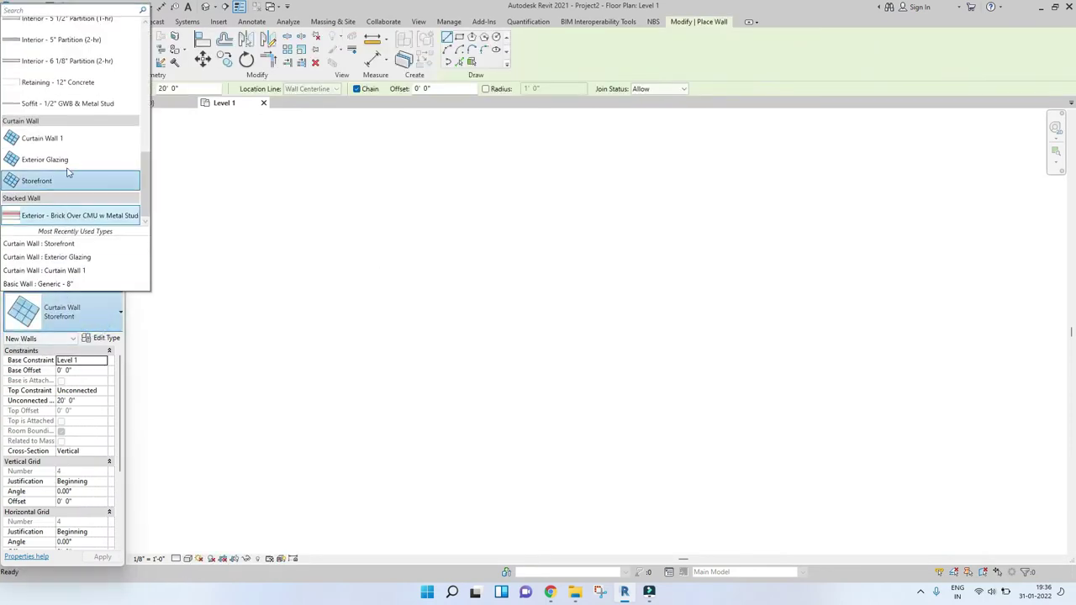
{"action": "left_click", "coordinate": [71, 143]}
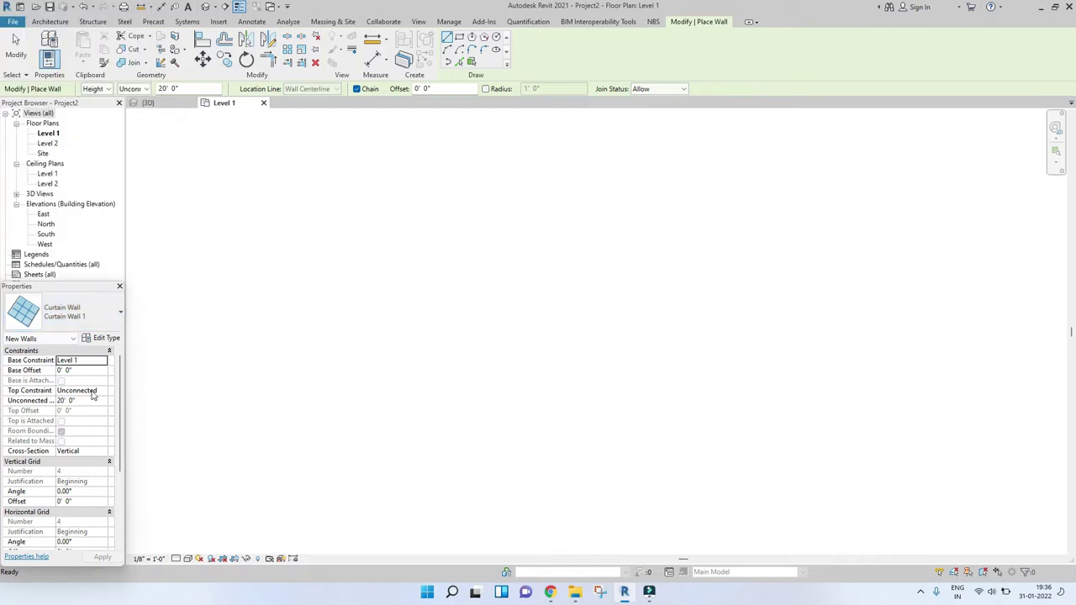
{"action": "left_click", "coordinate": [103, 391]}
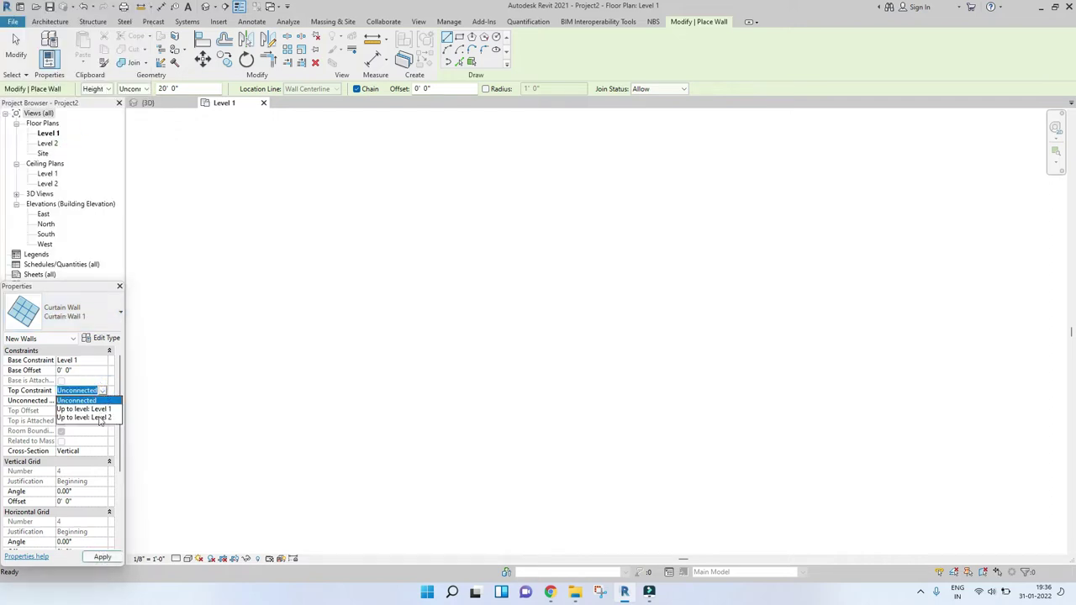
{"action": "left_click", "coordinate": [99, 416]}
{"action": "left_click", "coordinate": [99, 556]}
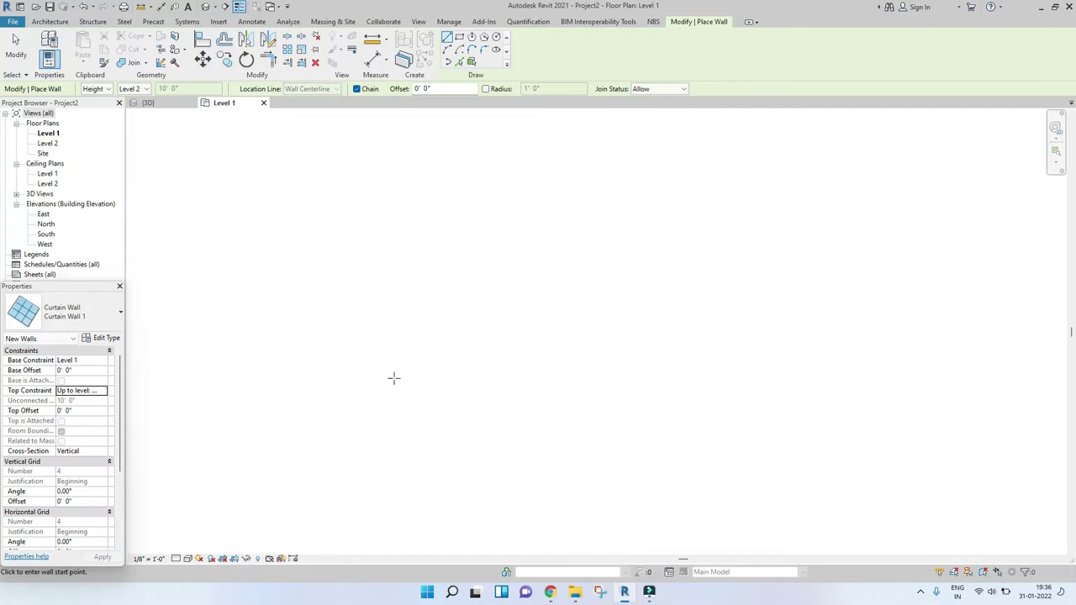
Draw a straight horizontal curtain wall about 10' long in the Level 1 floor plan.
{"action": "left_click", "coordinate": [470, 335]}
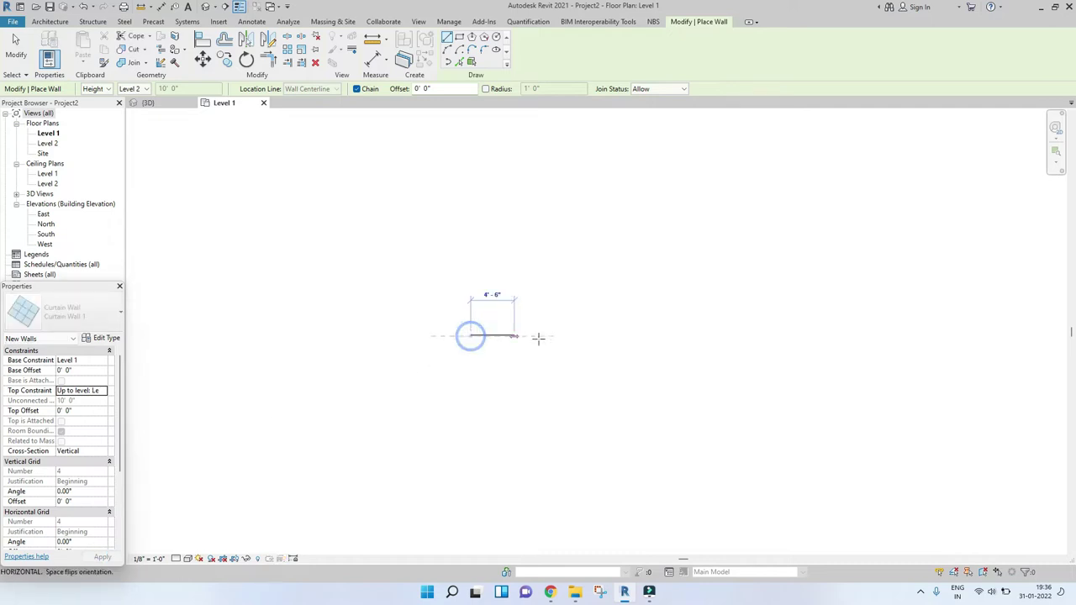
{"action": "scroll", "coordinate": [569, 343], "scroll_direction": "up", "scroll_amount": 3}
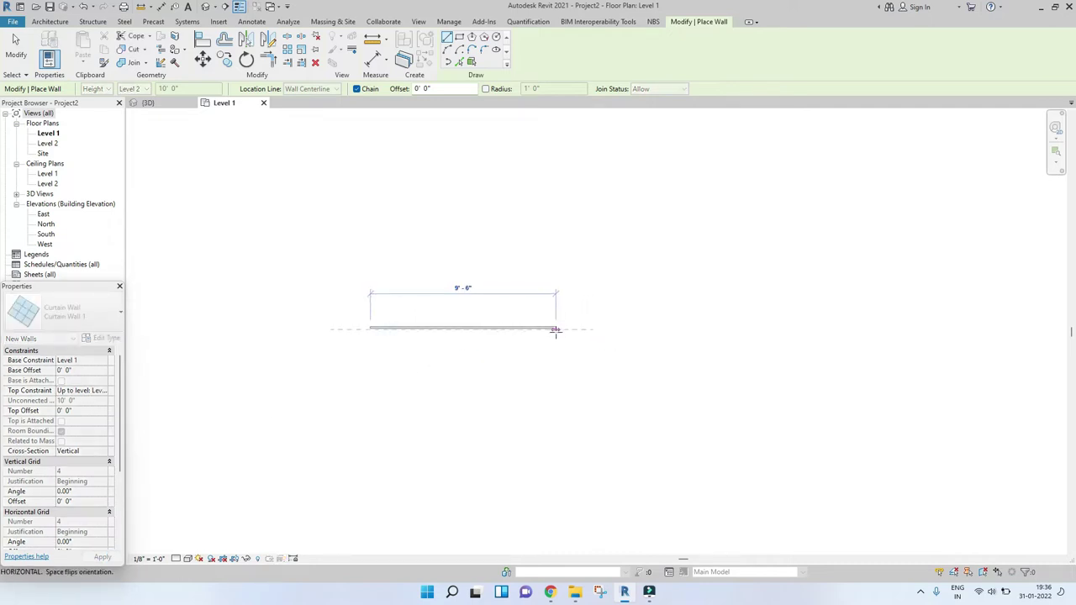
{"action": "left_click", "coordinate": [563, 330]}
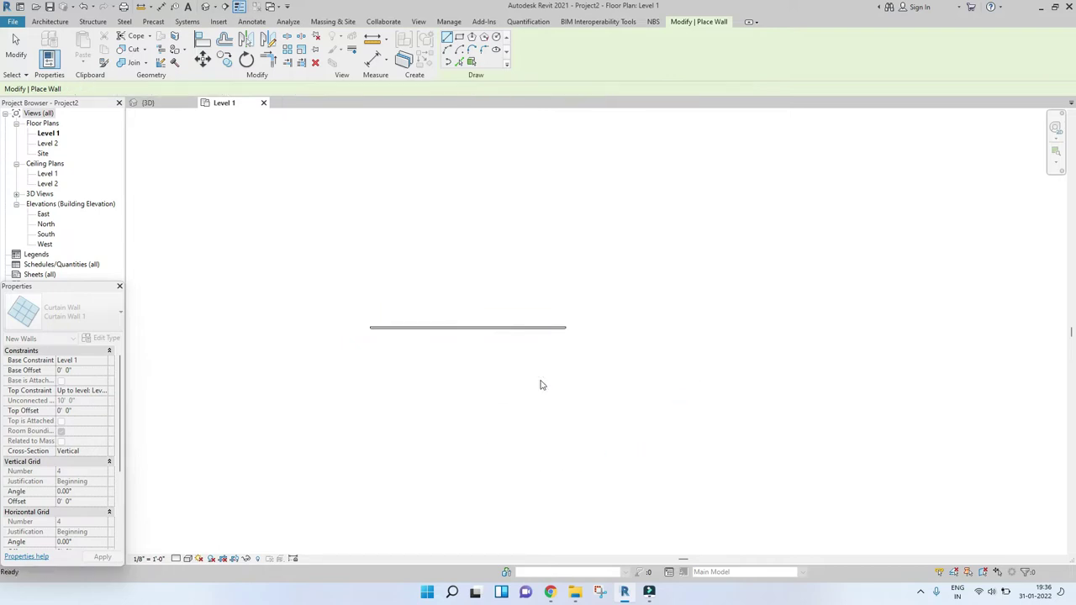
{"action": "key", "text": "Escape"}
{"action": "key", "text": "Escape"}
{"action": "scroll", "coordinate": [437, 355], "scroll_direction": "up", "scroll_amount": 3}
{"action": "left_click", "coordinate": [471, 295]}
{"action": "left_click", "coordinate": [297, 151]}
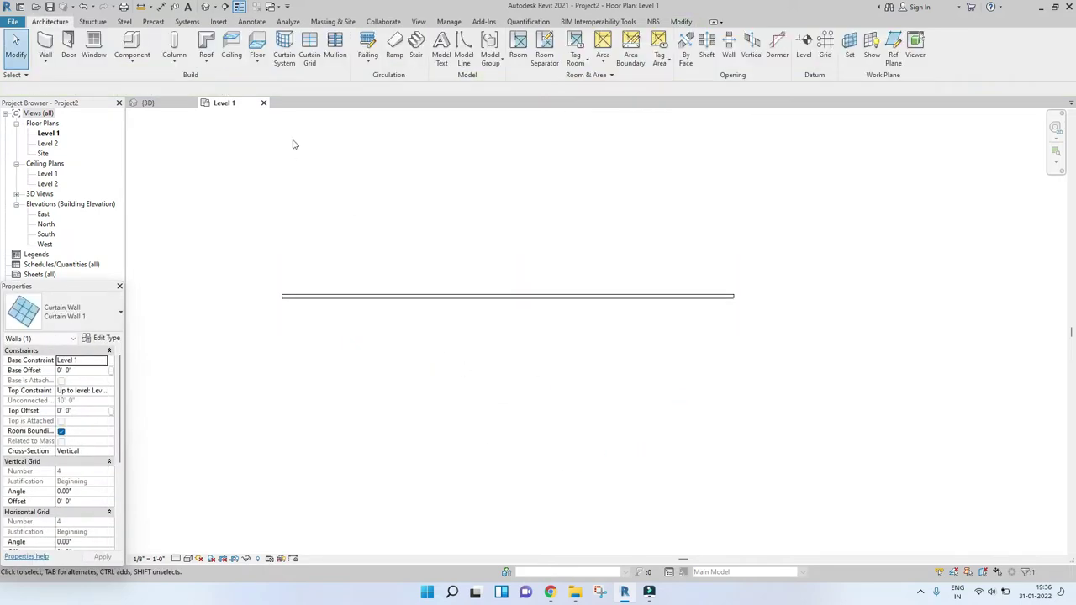
Open the 3D view and select the new curtain wall to examine its undivided glass panel from several angles.
{"action": "left_click", "coordinate": [206, 6]}
{"action": "middle_click_drag", "start_coordinate": [538, 360], "coordinate": [701, 286], "text": "shift"}
{"action": "scroll", "coordinate": [692, 278], "scroll_direction": "up", "scroll_amount": 3}
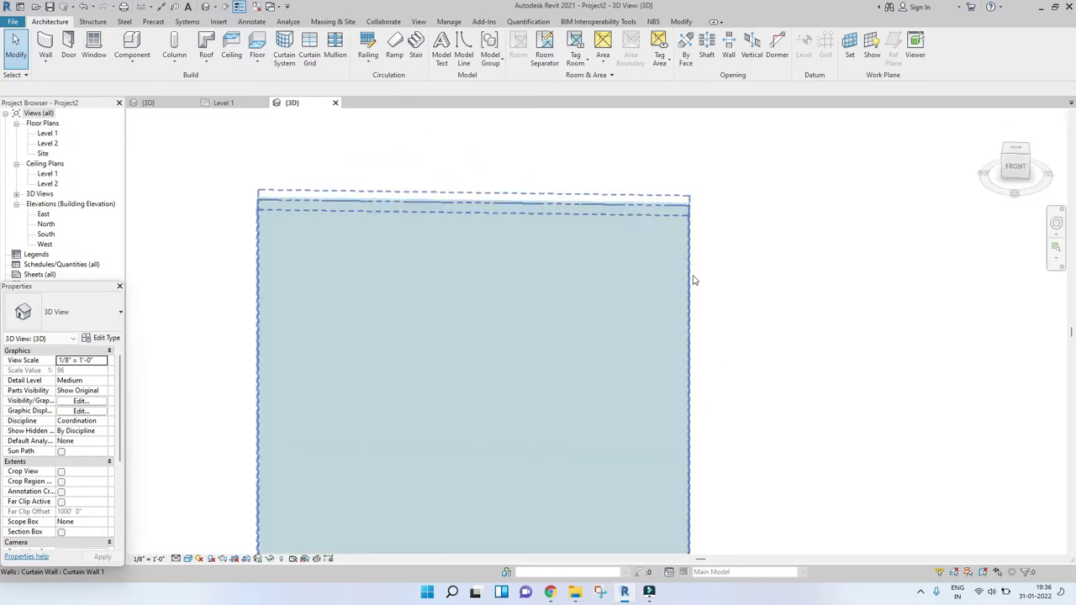
{"action": "left_click", "coordinate": [694, 274]}
{"action": "middle_click_drag", "start_coordinate": [620, 302], "coordinate": [540, 256], "text": "shift"}
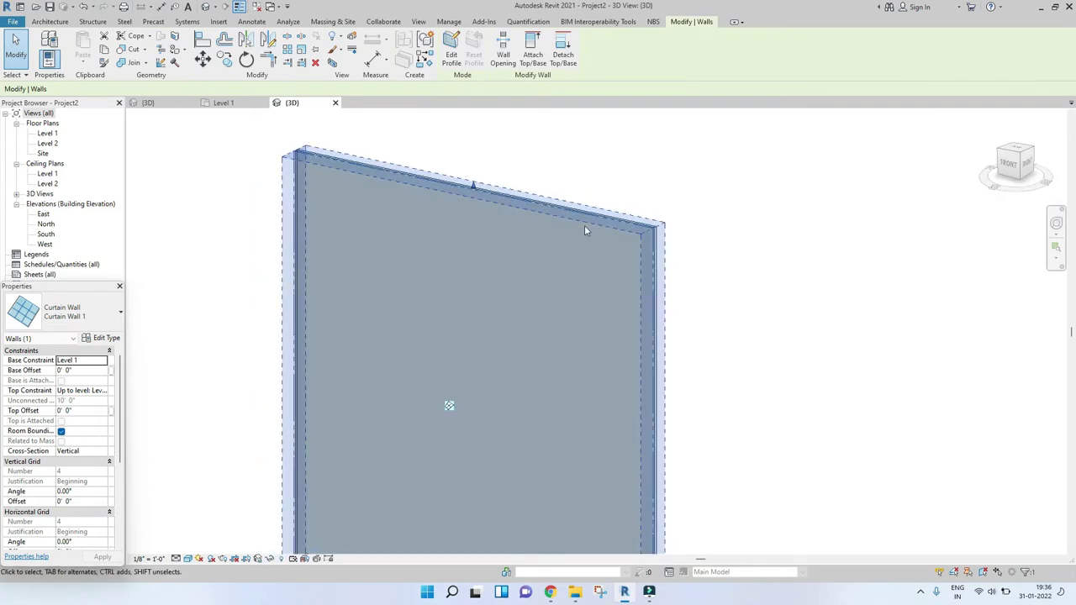
{"action": "scroll", "coordinate": [697, 312], "scroll_direction": "down", "scroll_amount": 3}
{"action": "left_click", "coordinate": [694, 308]}
{"action": "middle_click_drag", "start_coordinate": [694, 308], "coordinate": [448, 317], "text": "shift"}
{"action": "middle_click_drag", "start_coordinate": [663, 295], "coordinate": [579, 307], "text": "shift"}
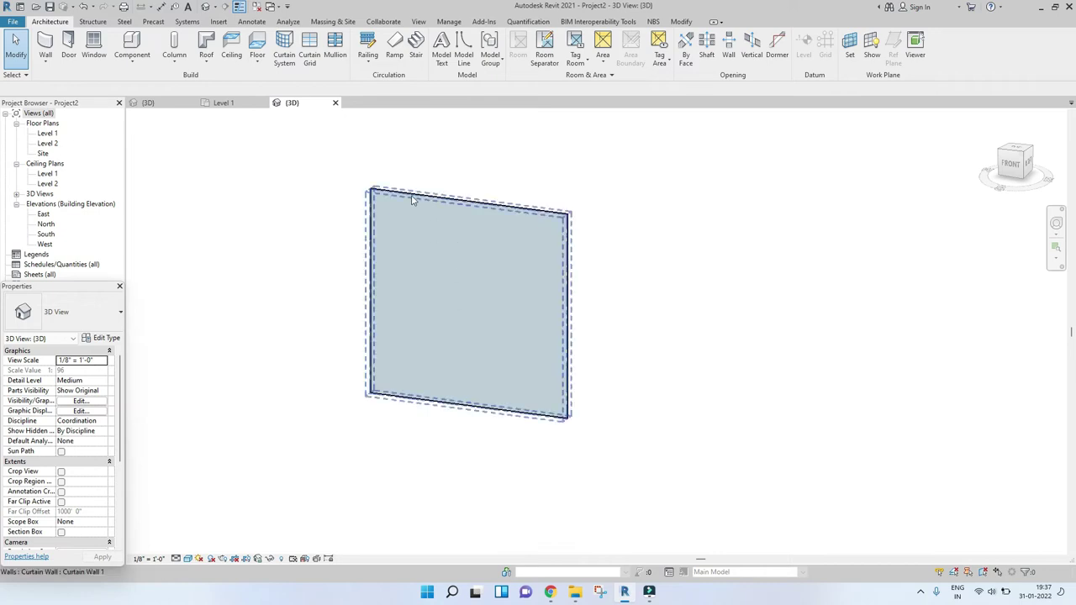
Examine the glass panel's surface and bare edges up close, and check the wall's outline by selecting it.
{"action": "middle_click_drag", "start_coordinate": [460, 169], "coordinate": [428, 191], "text": "shift"}
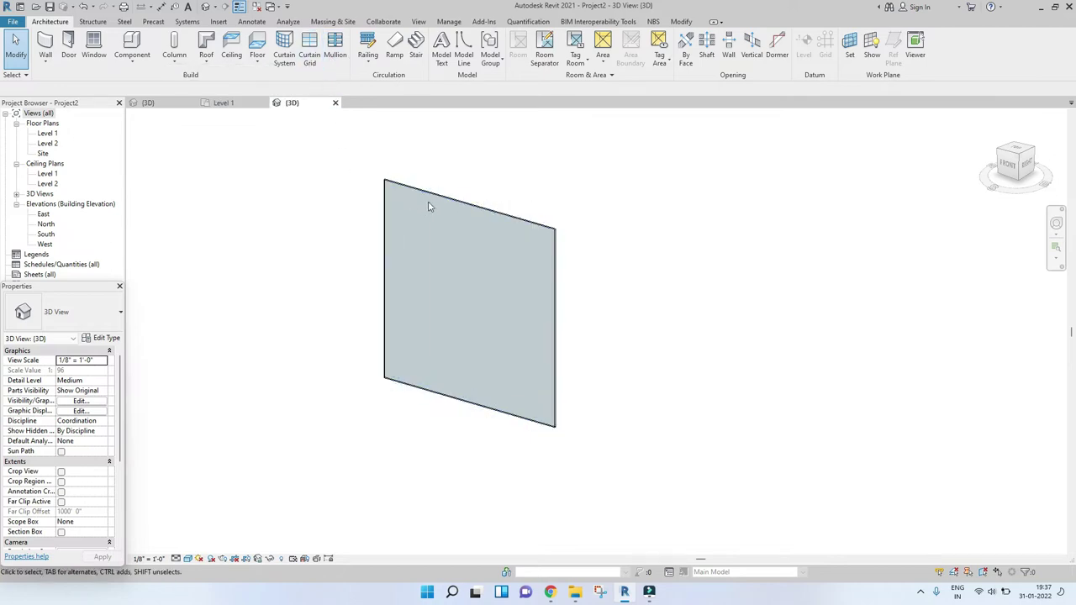
{"action": "scroll", "coordinate": [413, 219], "scroll_direction": "up", "scroll_amount": 3}
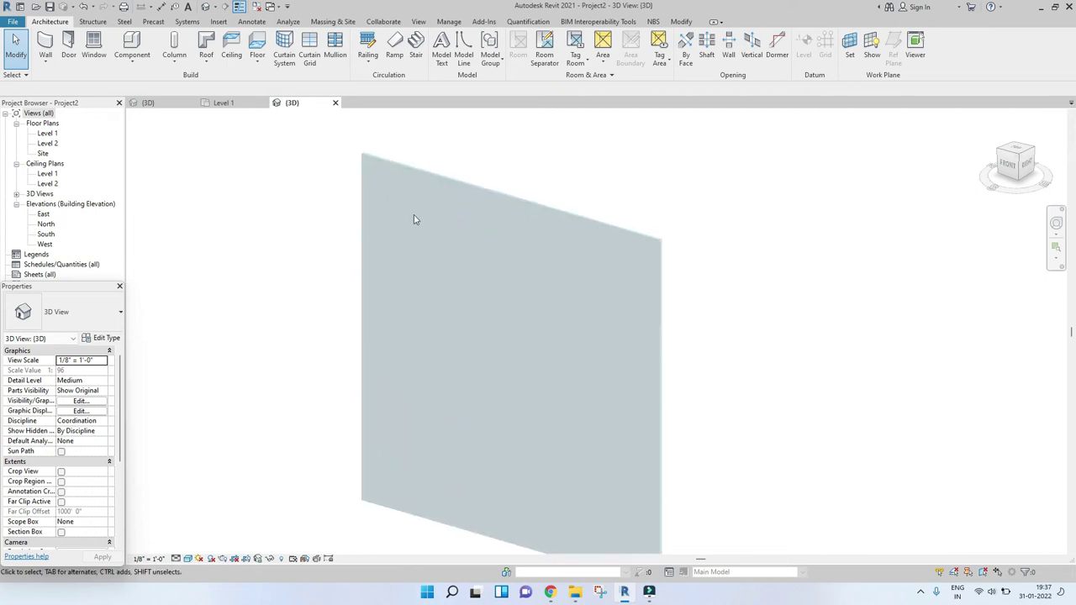
{"action": "scroll", "coordinate": [375, 155], "scroll_direction": "up", "scroll_amount": 3}
{"action": "scroll", "coordinate": [341, 198], "scroll_direction": "down", "scroll_amount": 4}
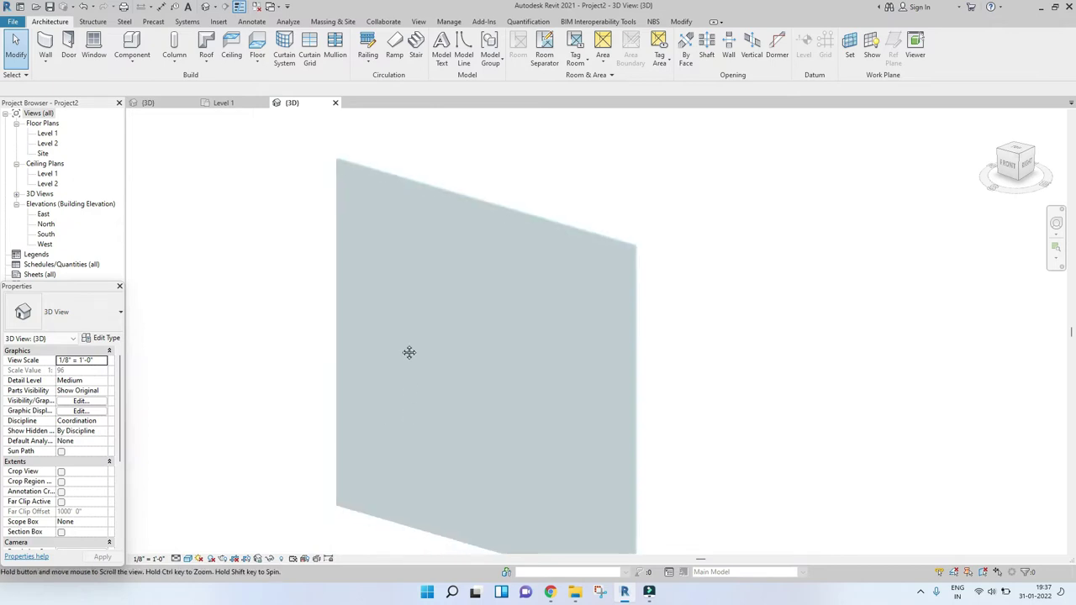
{"action": "middle_click_drag", "start_coordinate": [408, 395], "coordinate": [410, 307]}
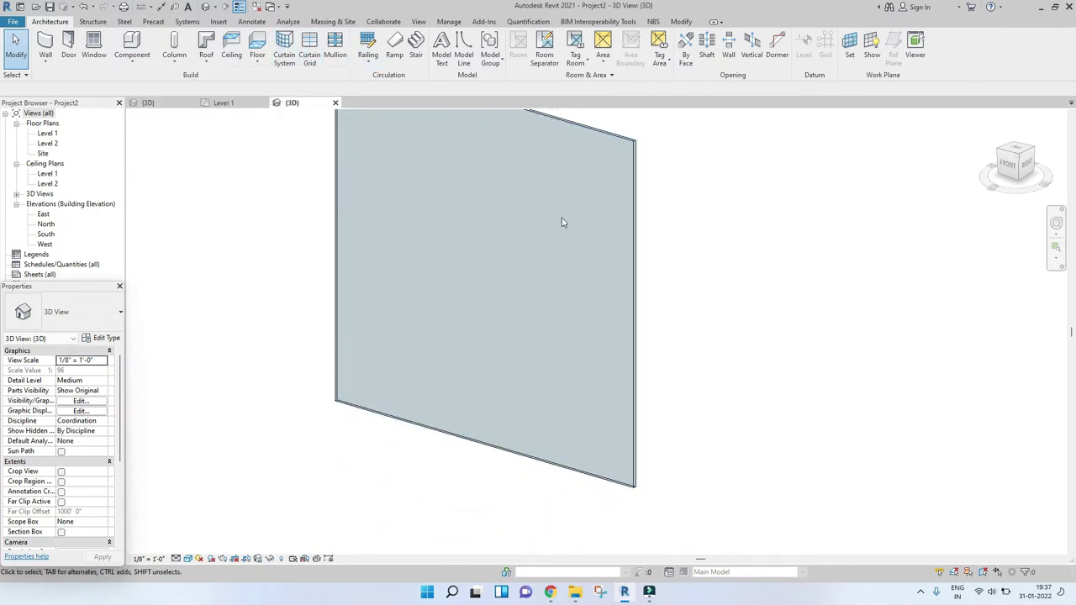
{"action": "scroll", "coordinate": [546, 192], "scroll_direction": "down", "scroll_amount": 3}
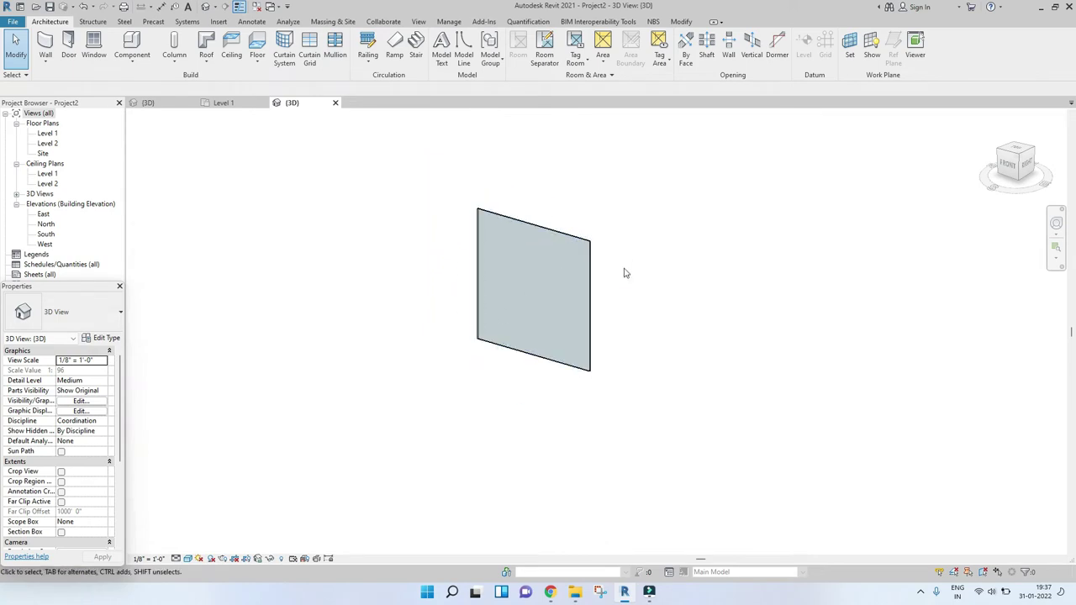
{"action": "scroll", "coordinate": [520, 229], "scroll_direction": "up", "scroll_amount": 2}
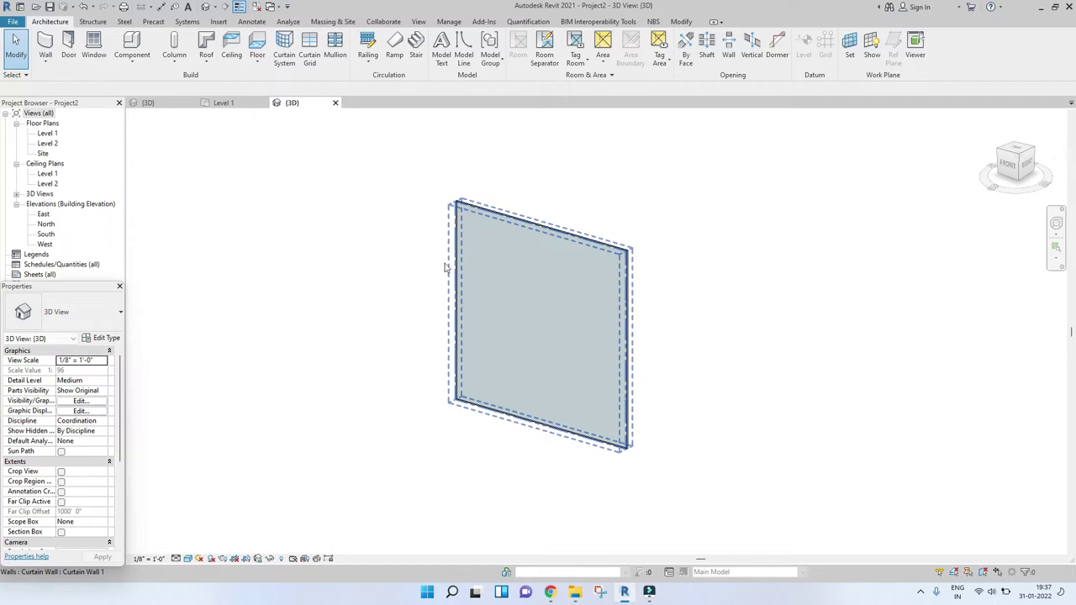
{"action": "left_click", "coordinate": [543, 237]}
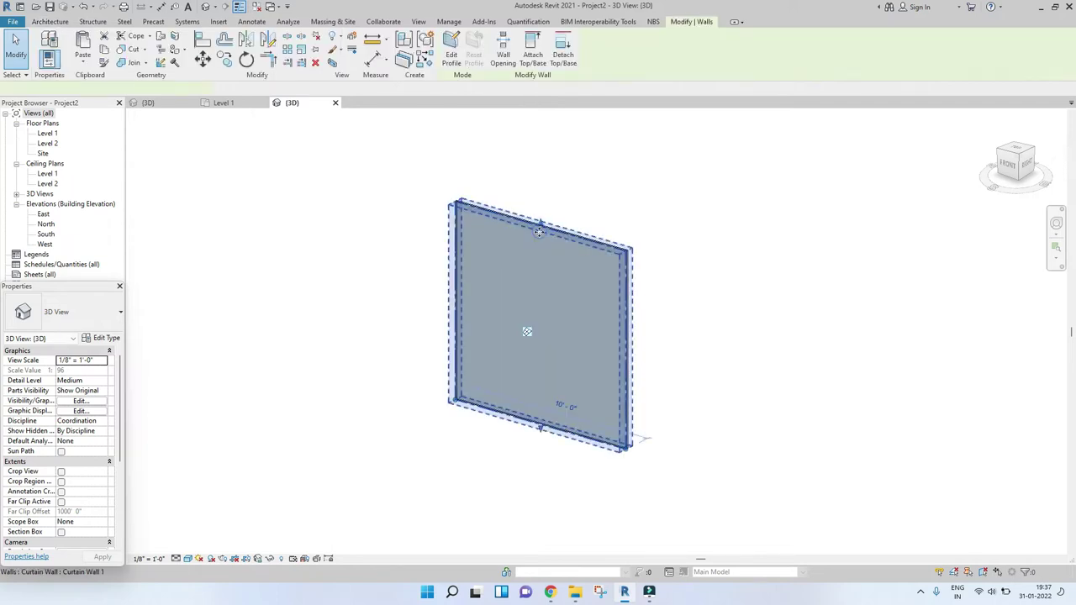
{"action": "left_click", "coordinate": [478, 164]}
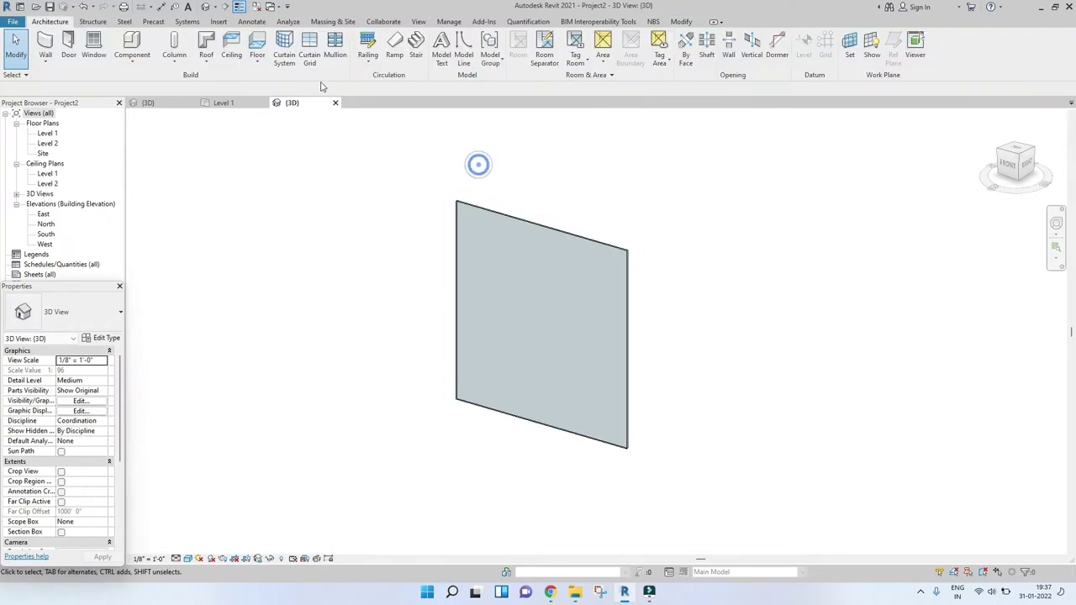
Place 2.5" x 5" rectangular mullions along all four edges of the curtain wall.
{"action": "left_click", "coordinate": [328, 52]}
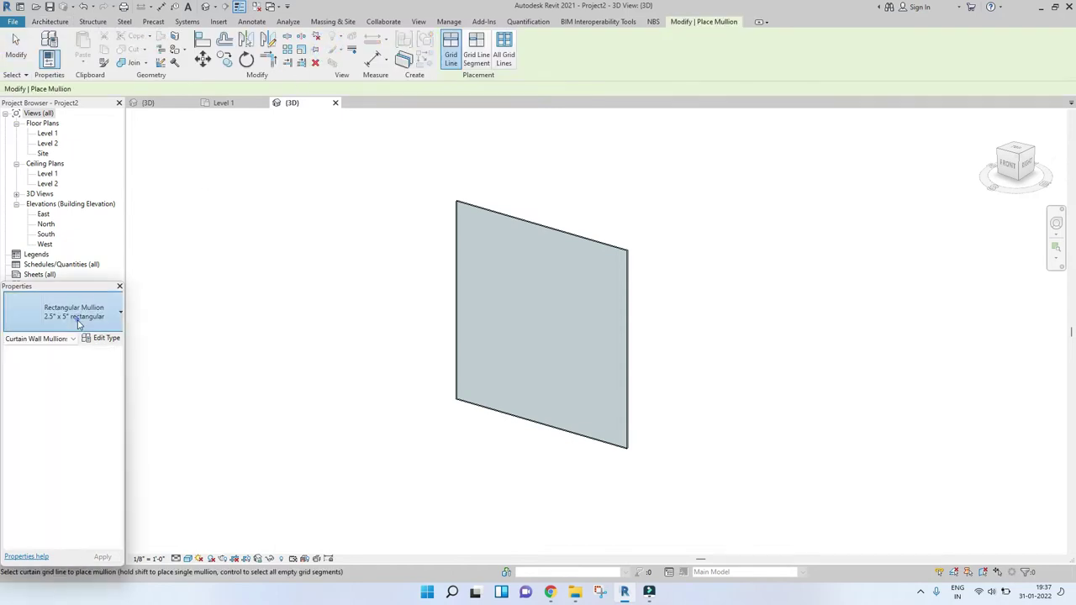
{"action": "left_click", "coordinate": [74, 311]}
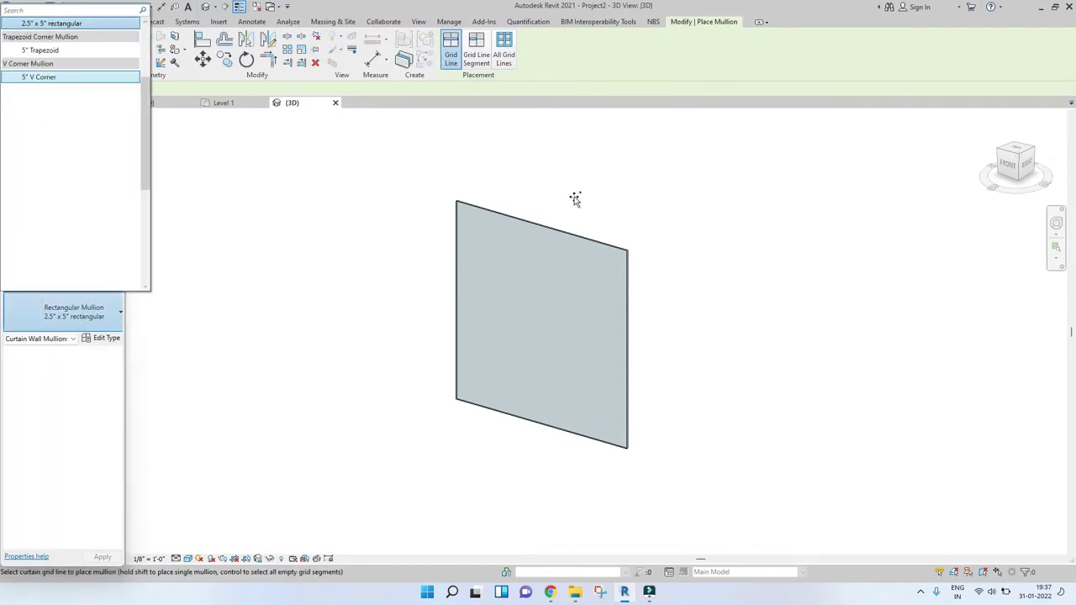
{"action": "left_click", "coordinate": [538, 228]}
{"action": "left_click", "coordinate": [456, 273]}
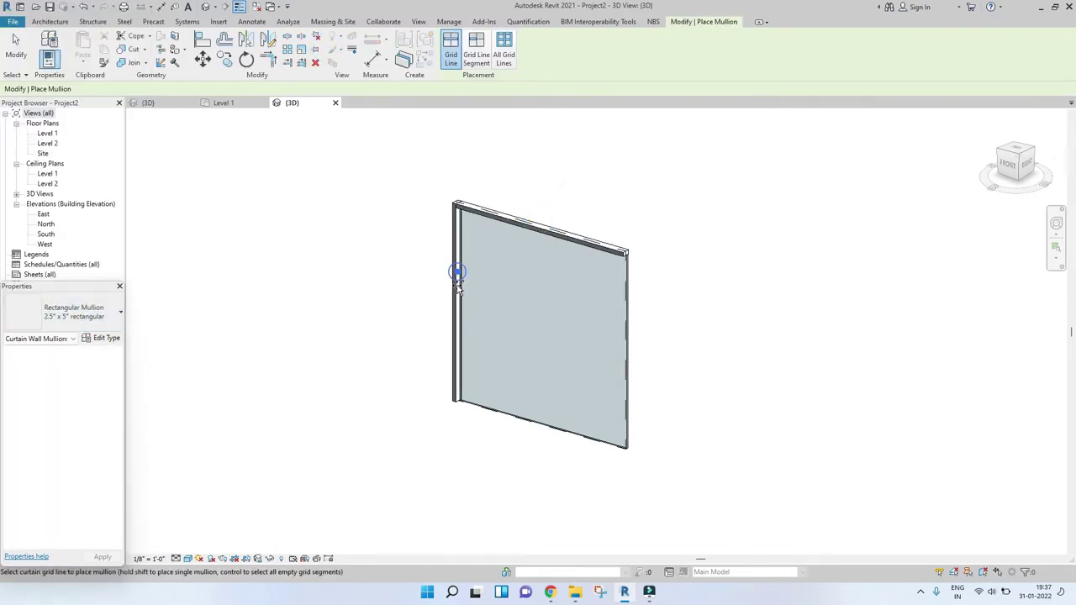
{"action": "left_click", "coordinate": [504, 413]}
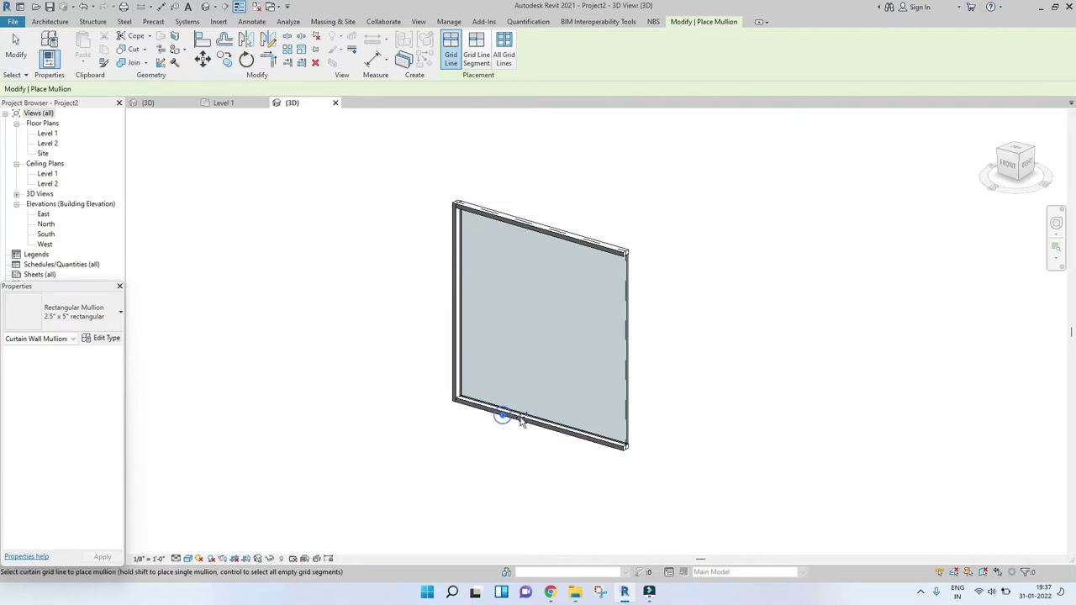
{"action": "left_click", "coordinate": [624, 379]}
{"action": "key", "text": "Escape"}
{"action": "key", "text": "Escape"}
{"action": "scroll", "coordinate": [513, 265], "scroll_direction": "up", "scroll_amount": 3}
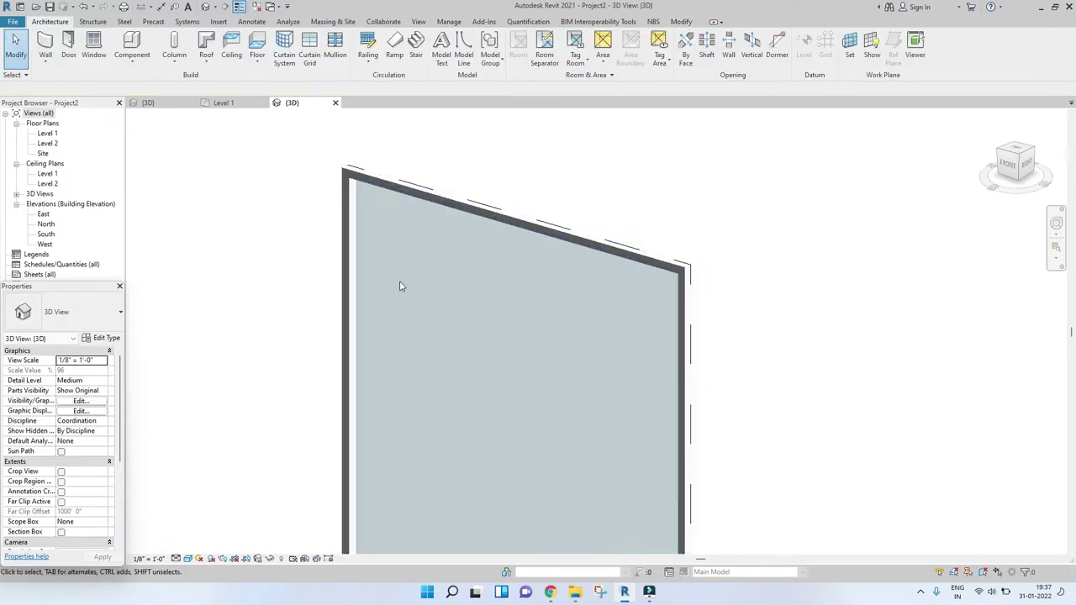
{"action": "middle_click_drag", "start_coordinate": [435, 345], "coordinate": [486, 321], "text": "shift"}
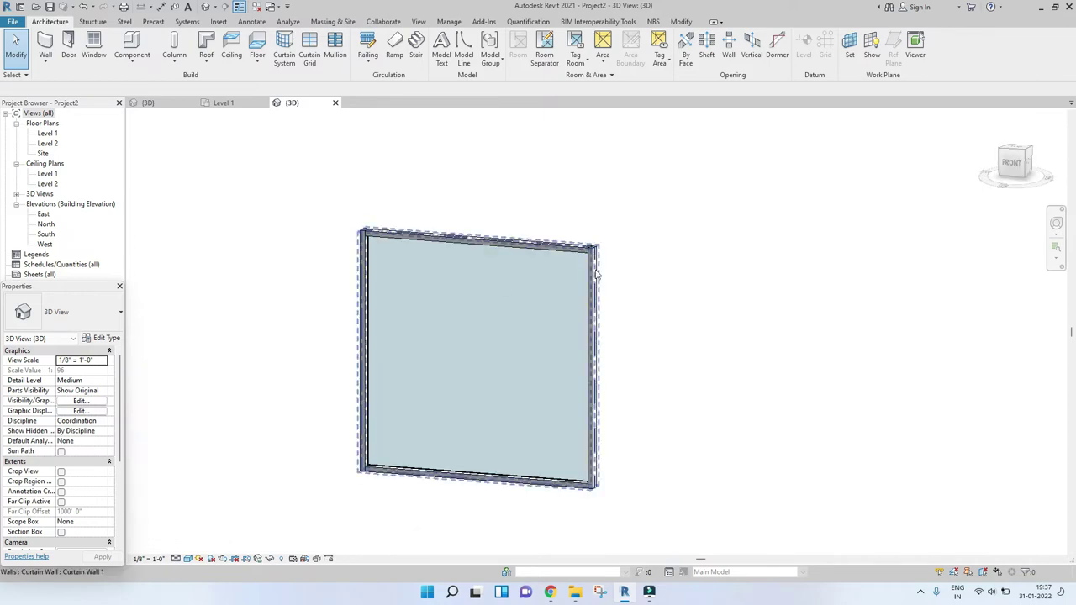
{"action": "scroll", "coordinate": [464, 267], "scroll_direction": "down", "scroll_amount": 2}
{"action": "middle_click_drag", "start_coordinate": [530, 317], "coordinate": [484, 313], "text": "shift"}
{"action": "scroll", "coordinate": [484, 305], "scroll_direction": "up", "scroll_amount": 3}
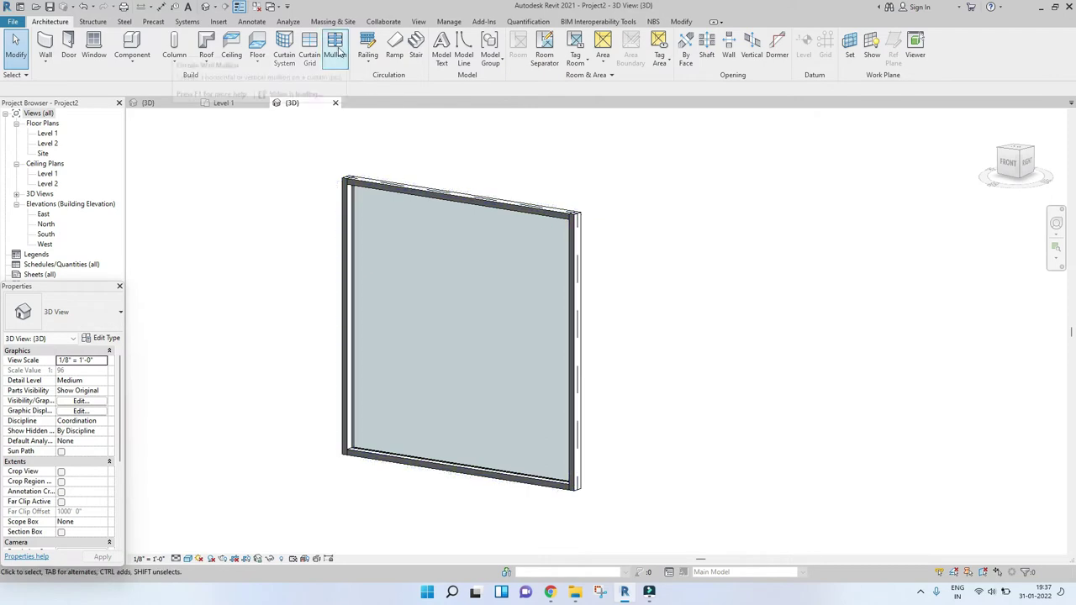
{"action": "left_click", "coordinate": [336, 46]}
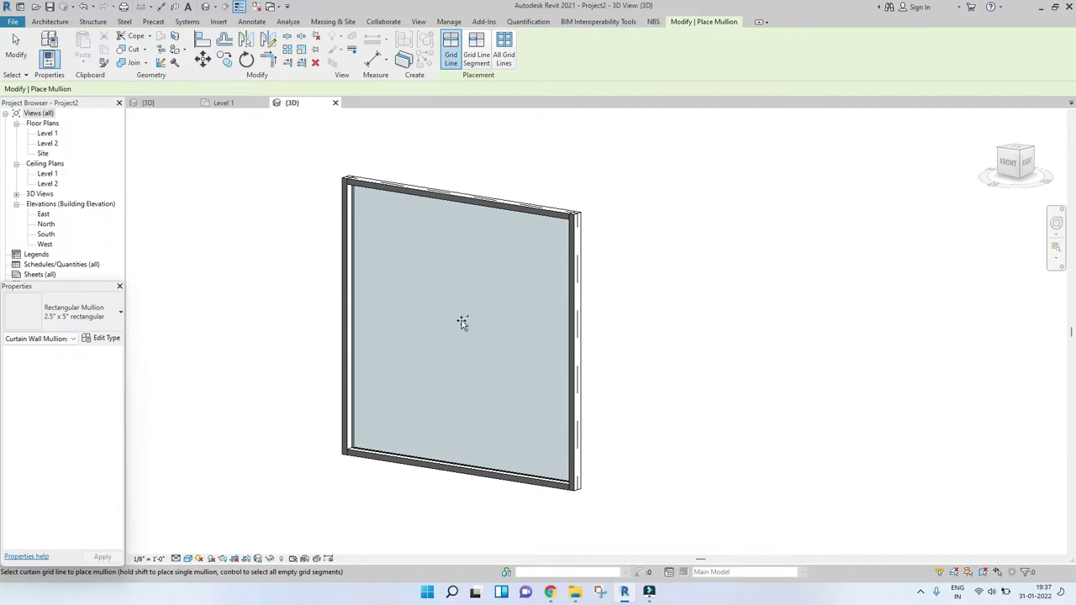
{"action": "middle_click_drag", "start_coordinate": [305, 271], "coordinate": [323, 282], "text": "shift"}
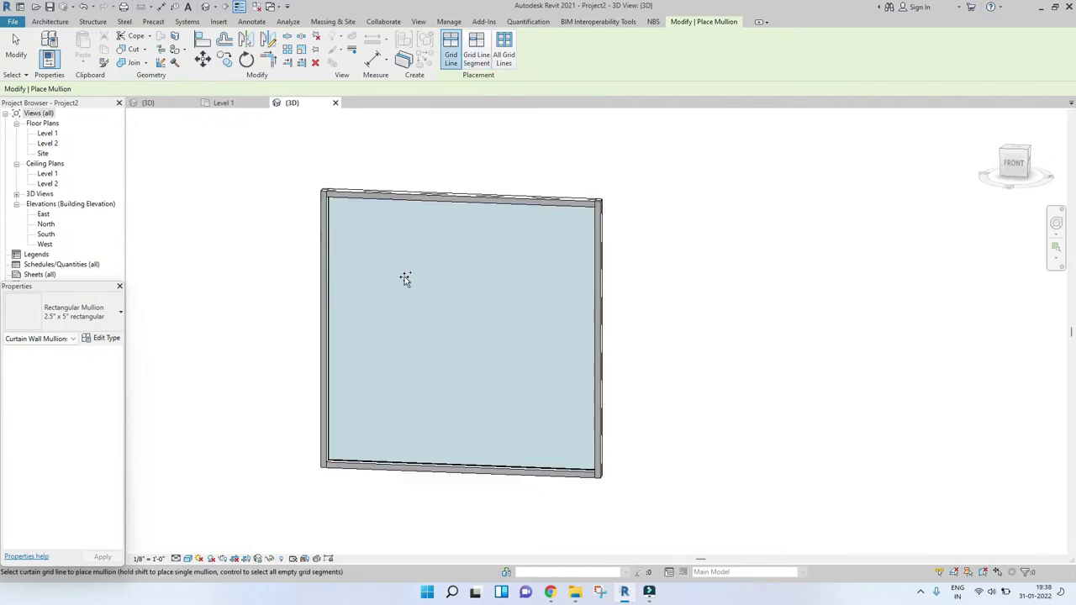
{"action": "key", "text": "Escape"}
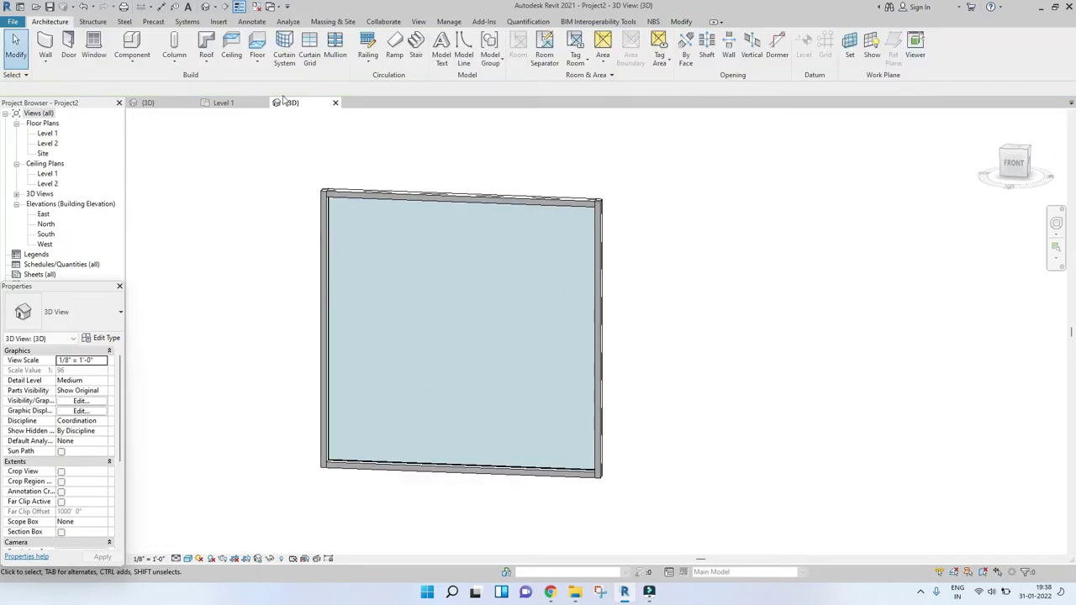
{"action": "left_click", "coordinate": [311, 62]}
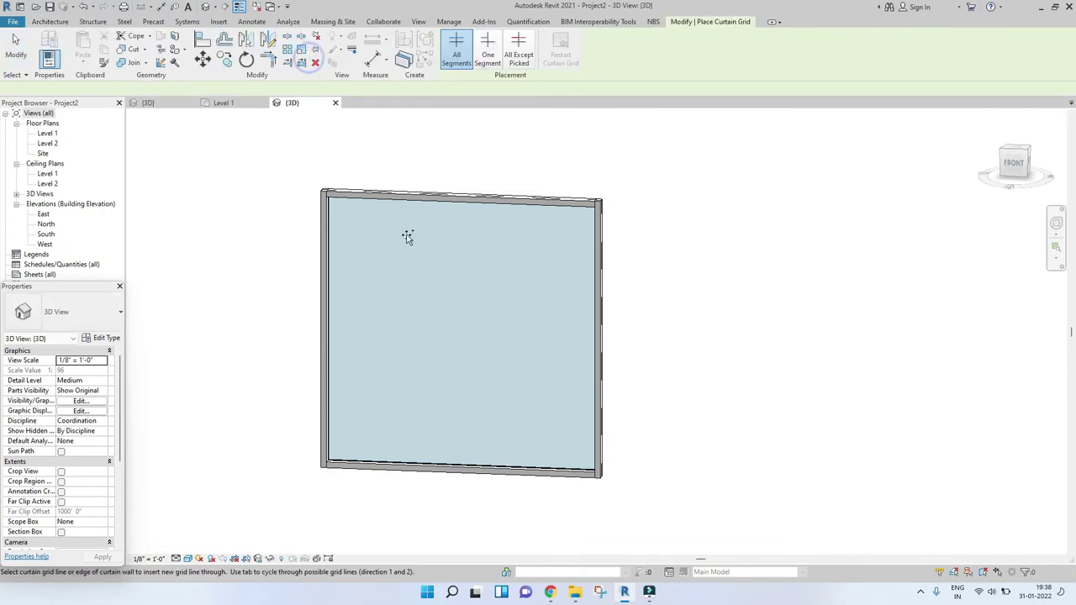
{"action": "key", "text": "Escape"}
Examine the framed curtain wall from different sides in 3D and compare it with its representation in the Level 1 floor plan.
{"action": "scroll", "coordinate": [459, 192], "scroll_direction": "down", "scroll_amount": 2}
{"action": "middle_click_drag", "start_coordinate": [533, 224], "coordinate": [494, 238], "text": "shift"}
{"action": "scroll", "coordinate": [468, 197], "scroll_direction": "up", "scroll_amount": 2}
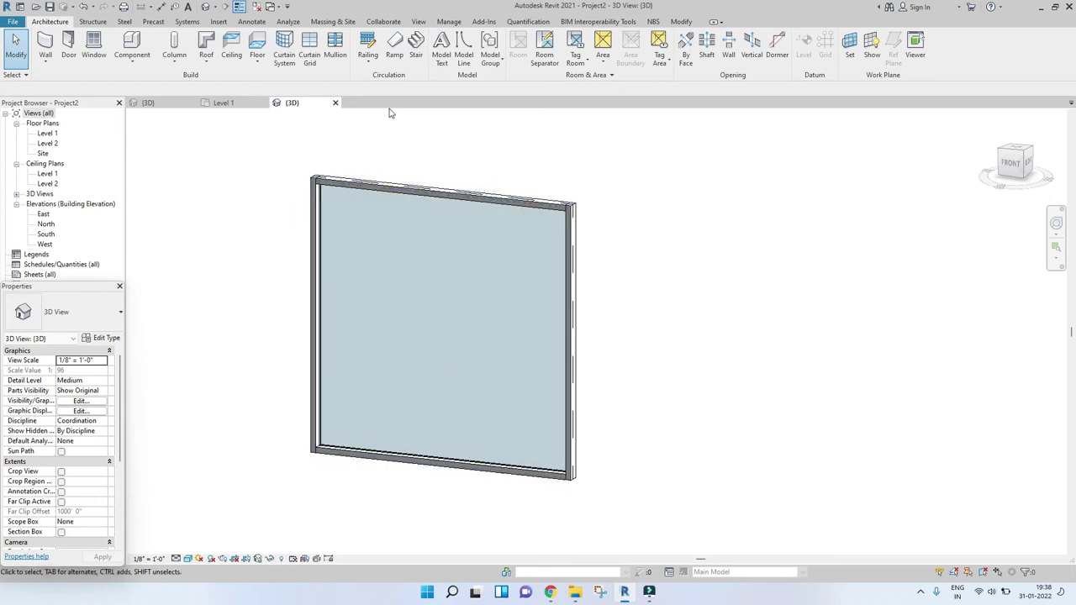
{"action": "middle_click_drag", "start_coordinate": [396, 170], "coordinate": [502, 214], "text": "shift"}
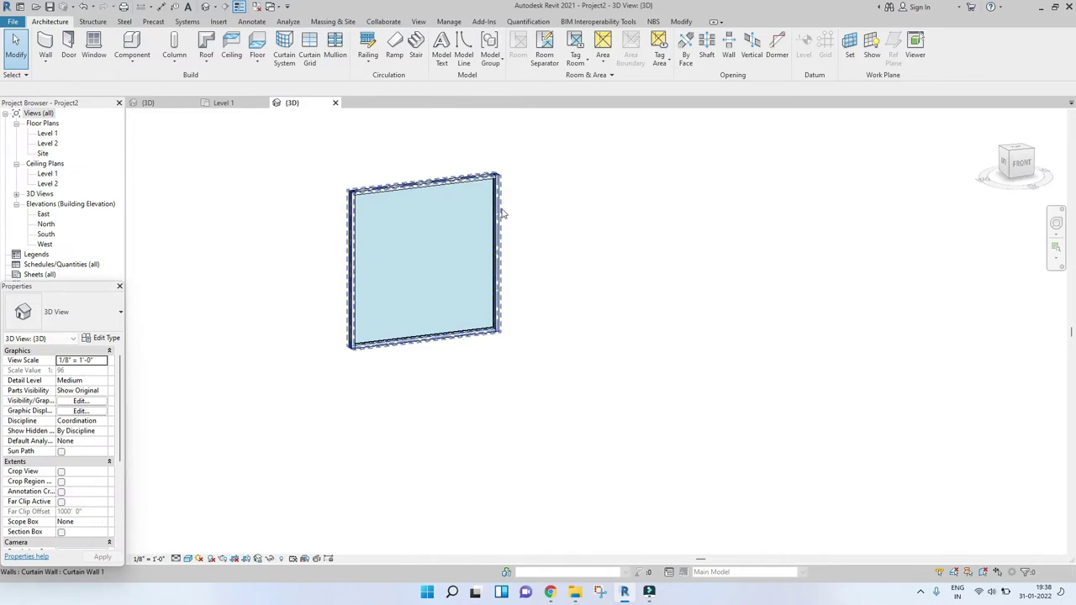
{"action": "scroll", "coordinate": [431, 179], "scroll_direction": "up", "scroll_amount": 2}
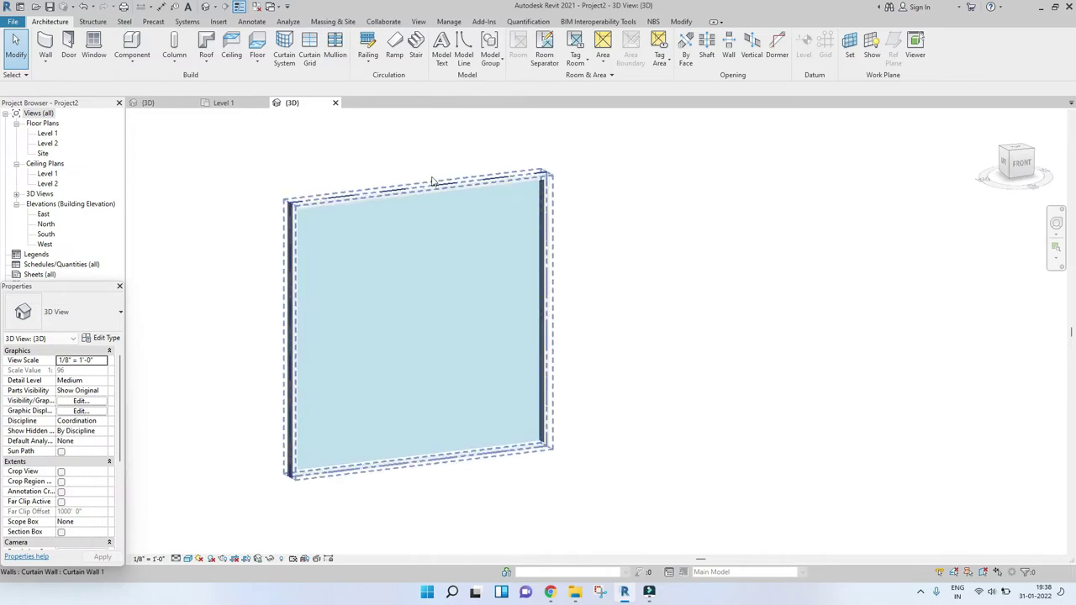
{"action": "left_click", "coordinate": [244, 103]}
{"action": "scroll", "coordinate": [452, 241], "scroll_direction": "down", "scroll_amount": 4}
{"action": "scroll", "coordinate": [403, 278], "scroll_direction": "up", "scroll_amount": 1}
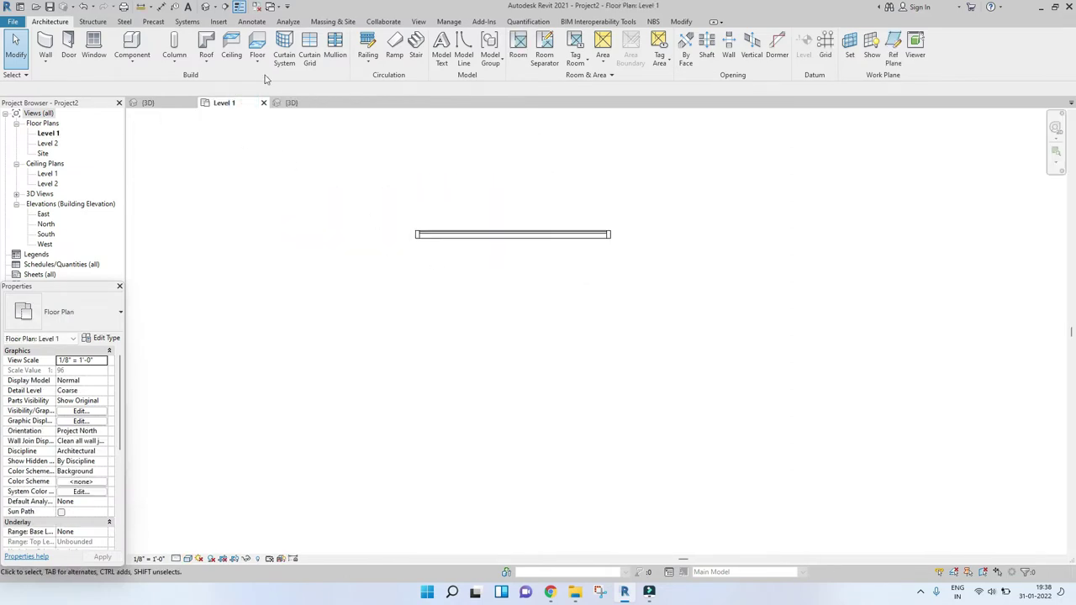
{"action": "middle_click_drag", "start_coordinate": [478, 228], "coordinate": [471, 267]}
{"action": "scroll", "coordinate": [470, 267], "scroll_direction": "up", "scroll_amount": 2}
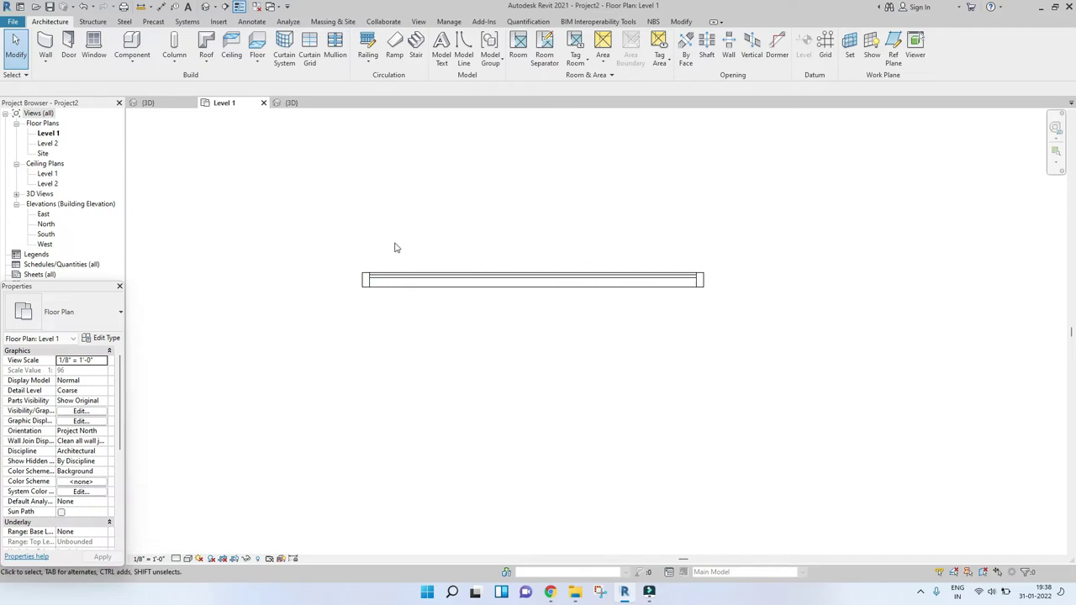
Draw a building section line parallel to the curtain wall on its lower side, running past both wall ends and looking toward the wall.
{"action": "middle_click_drag", "start_coordinate": [397, 248], "coordinate": [395, 260]}
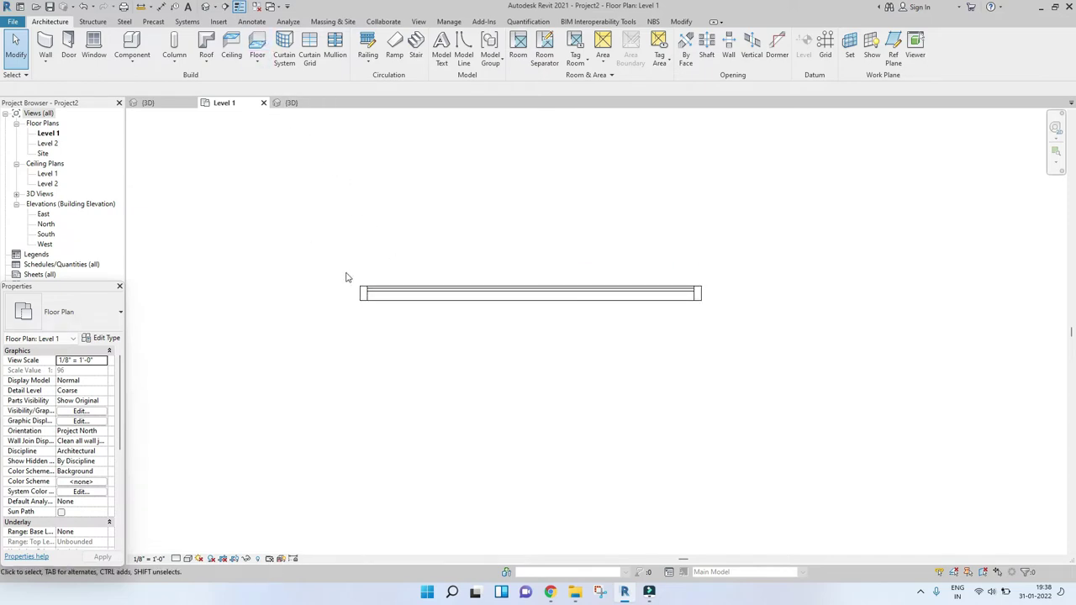
{"action": "left_click", "coordinate": [225, 7]}
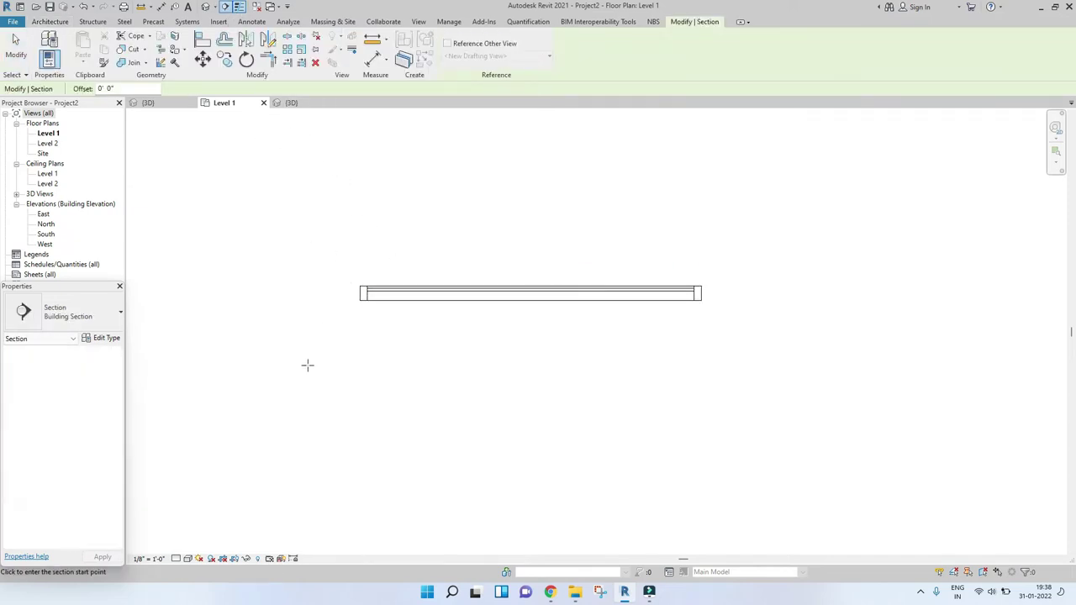
{"action": "left_click", "coordinate": [307, 358]}
{"action": "left_click", "coordinate": [754, 360]}
{"action": "scroll", "coordinate": [754, 360], "scroll_direction": "down", "scroll_amount": 2}
{"action": "key", "text": "Escape"}
{"action": "key", "text": "Escape"}
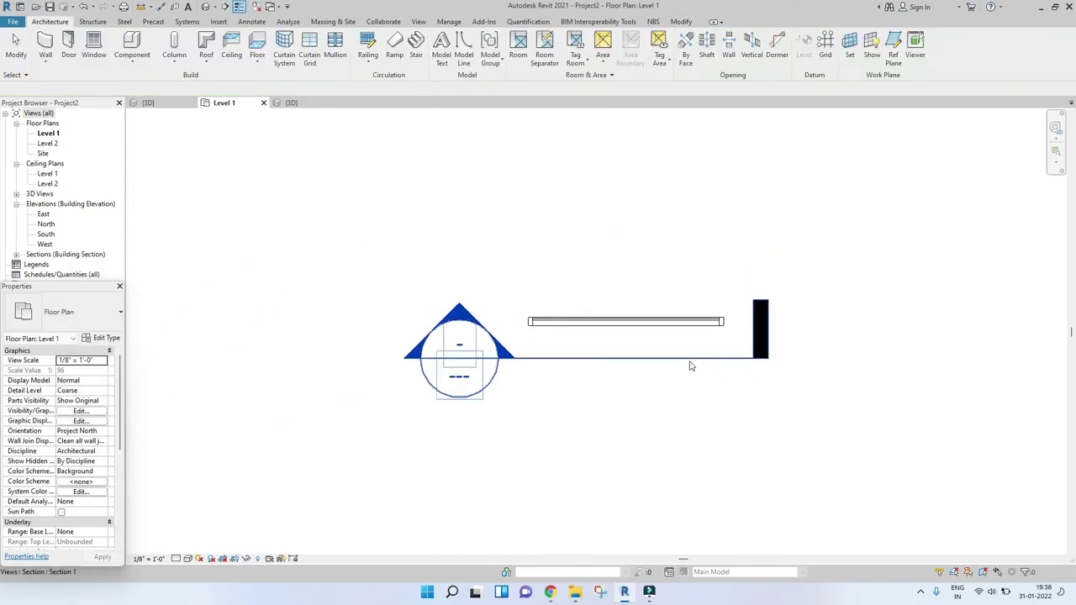
Open the new section's view and temporarily isolate the curtain wall in it.
{"action": "scroll", "coordinate": [602, 343], "scroll_direction": "up", "scroll_amount": 2}
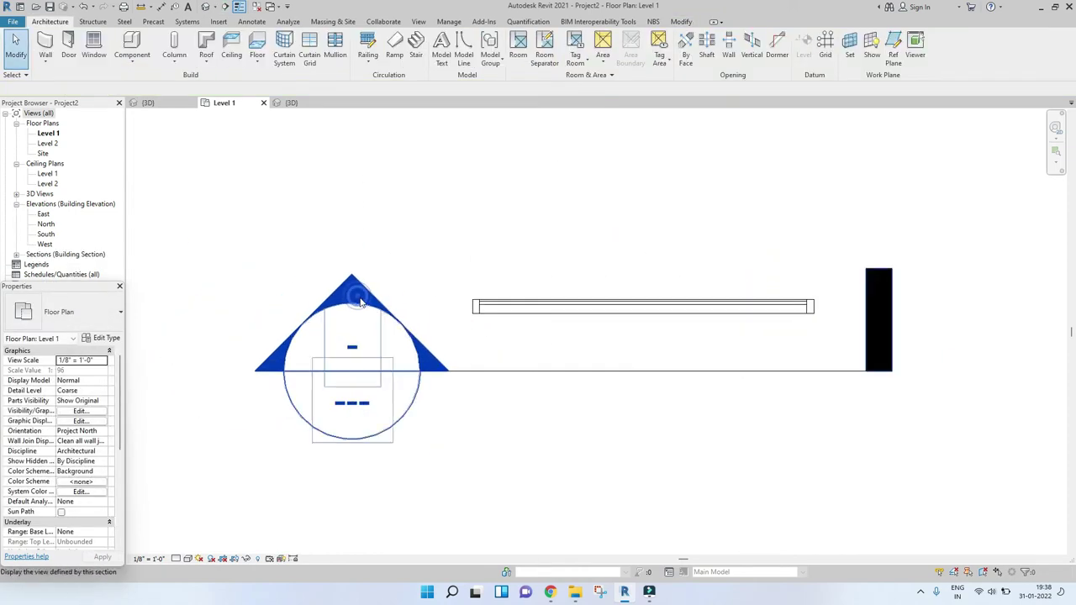
{"action": "double_click", "coordinate": [352, 289]}
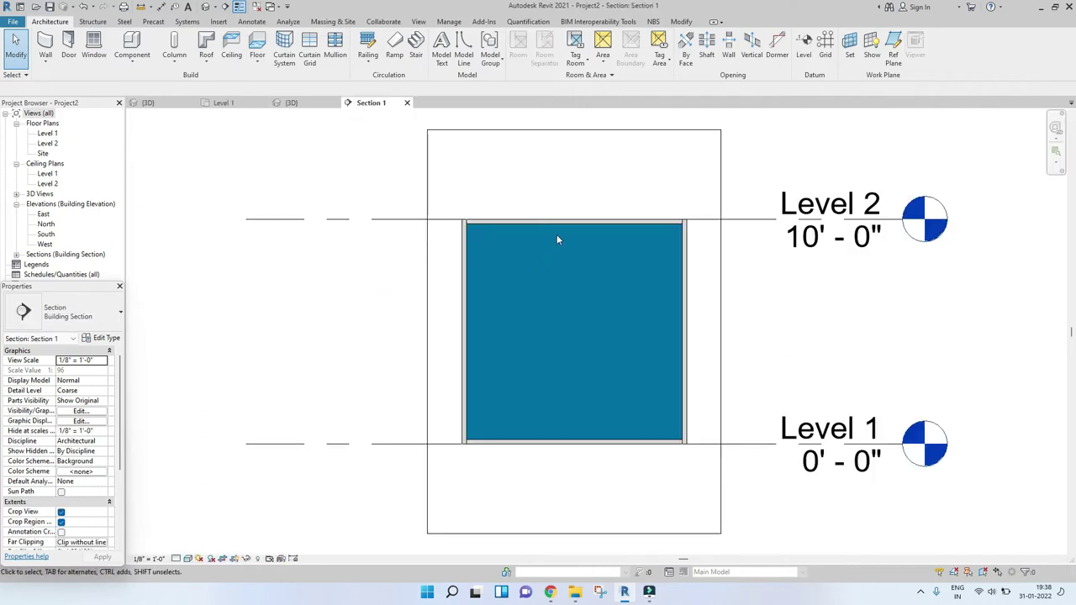
{"action": "scroll", "coordinate": [543, 229], "scroll_direction": "up", "scroll_amount": 3}
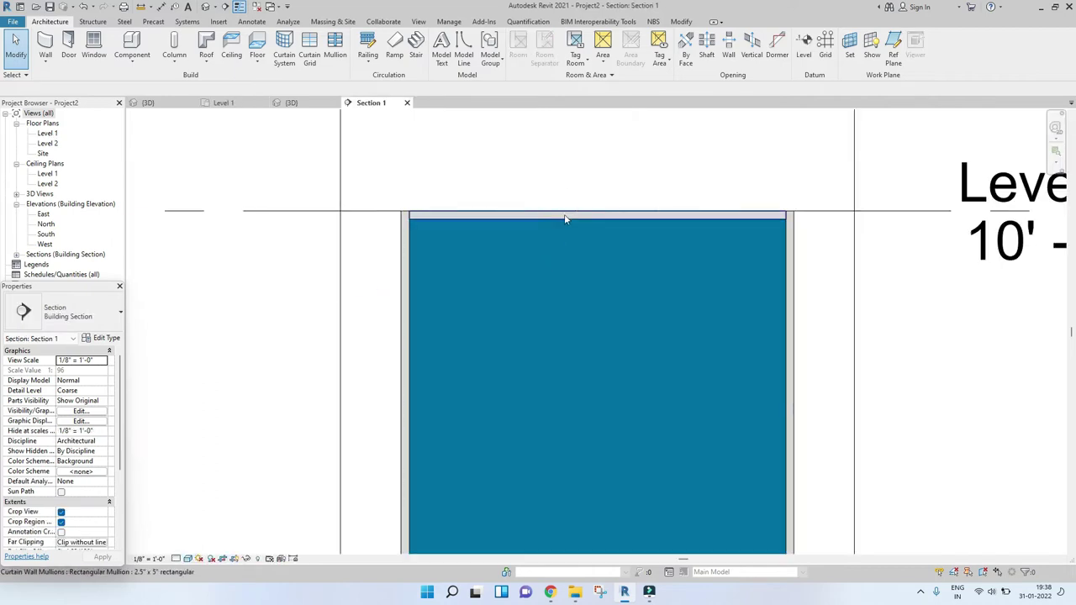
{"action": "left_click", "coordinate": [569, 214]}
{"action": "scroll", "coordinate": [569, 211], "scroll_direction": "down", "scroll_amount": 2}
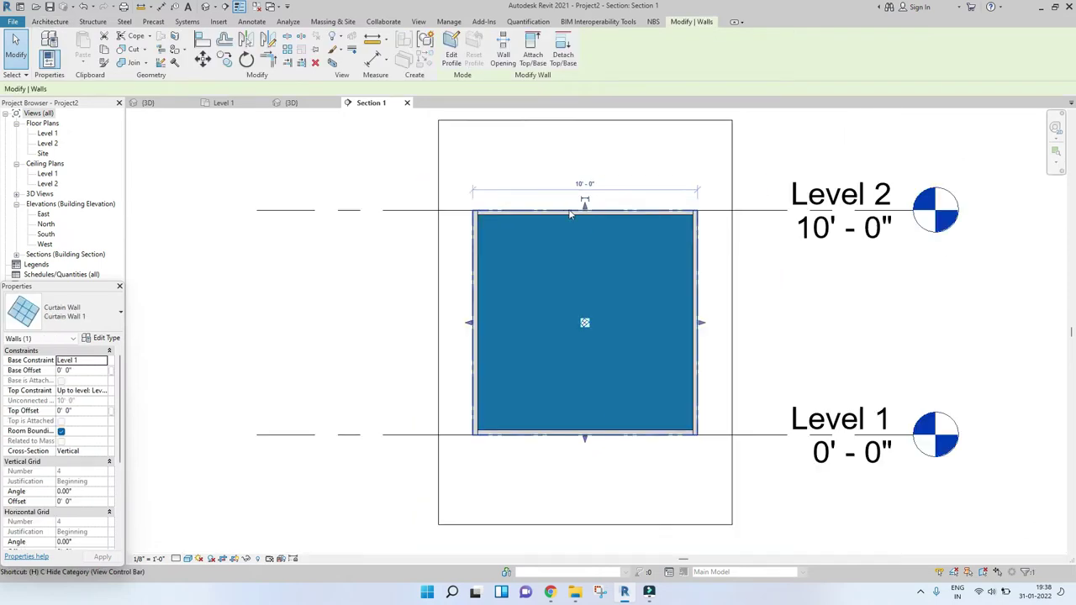
{"action": "key", "text": "i"}
{"action": "left_click", "coordinate": [828, 249]}
{"action": "scroll", "coordinate": [688, 214], "scroll_direction": "up", "scroll_amount": 3}
{"action": "scroll", "coordinate": [688, 214], "scroll_direction": "down", "scroll_amount": 2}
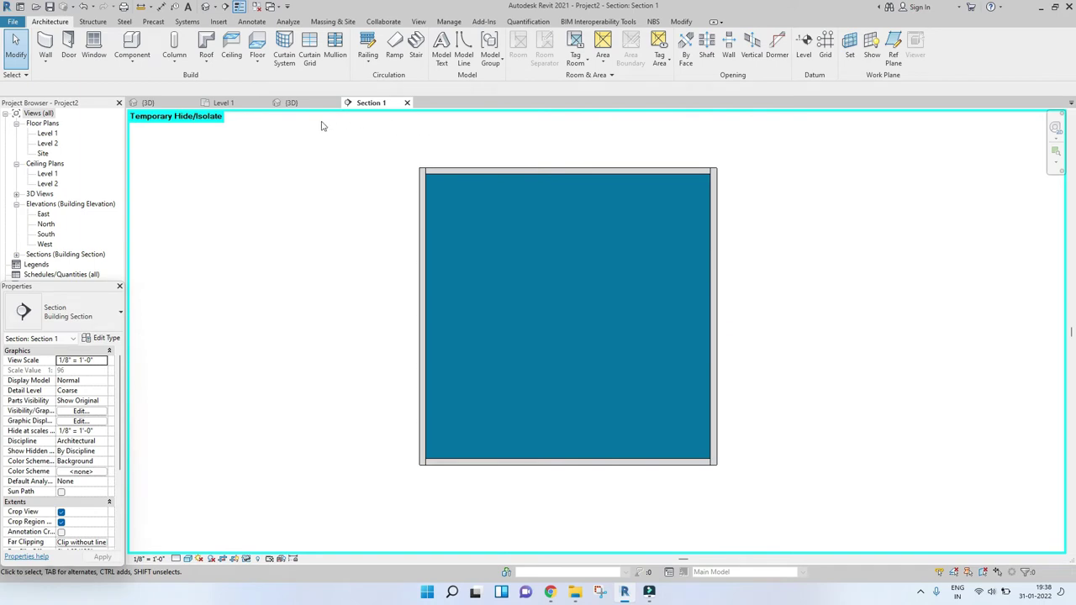
Divide the glass panel with one vertical and one horizontal curtain grid line through its middle, across all segments.
{"action": "left_click", "coordinate": [310, 56]}
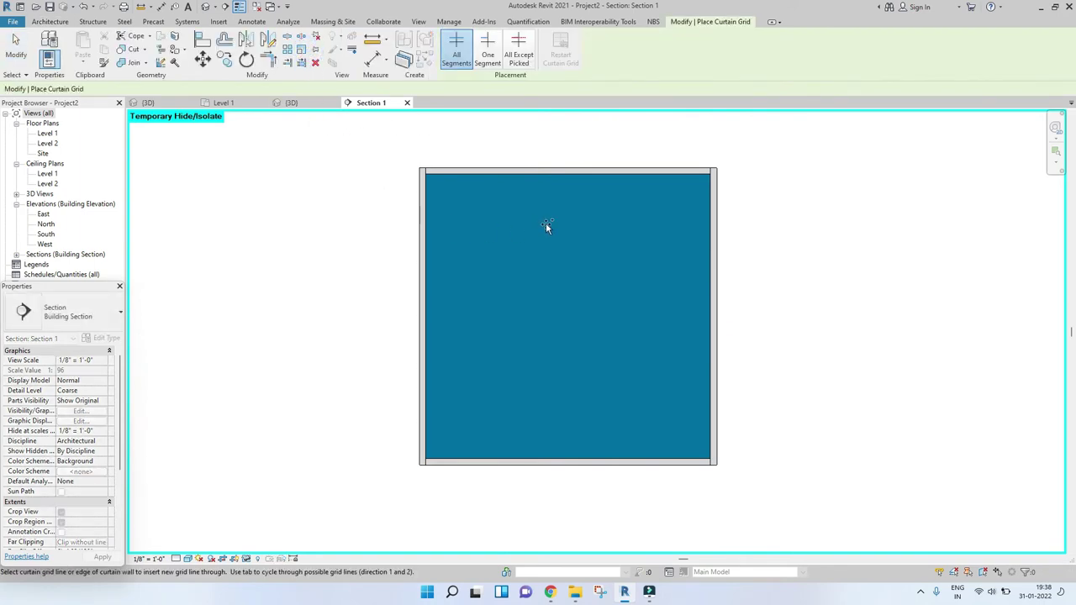
{"action": "left_click", "coordinate": [572, 171]}
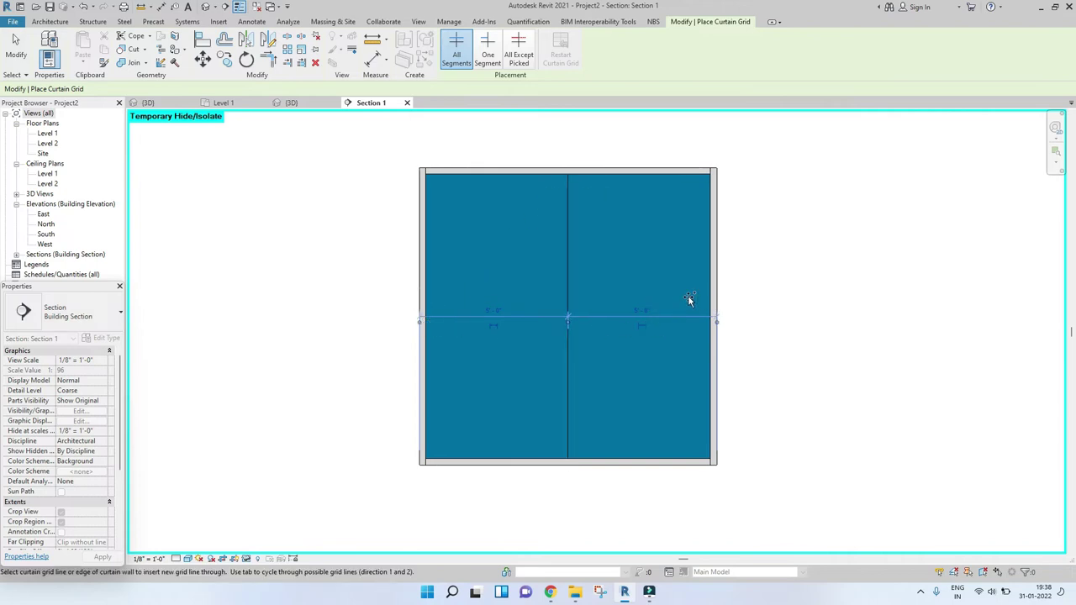
{"action": "left_click", "coordinate": [716, 310]}
{"action": "left_click", "coordinate": [578, 321]}
{"action": "scroll", "coordinate": [568, 324], "scroll_direction": "up", "scroll_amount": 5}
{"action": "scroll", "coordinate": [573, 284], "scroll_direction": "down", "scroll_amount": 5}
{"action": "key", "text": "Escape"}
{"action": "scroll", "coordinate": [540, 256], "scroll_direction": "up", "scroll_amount": 3}
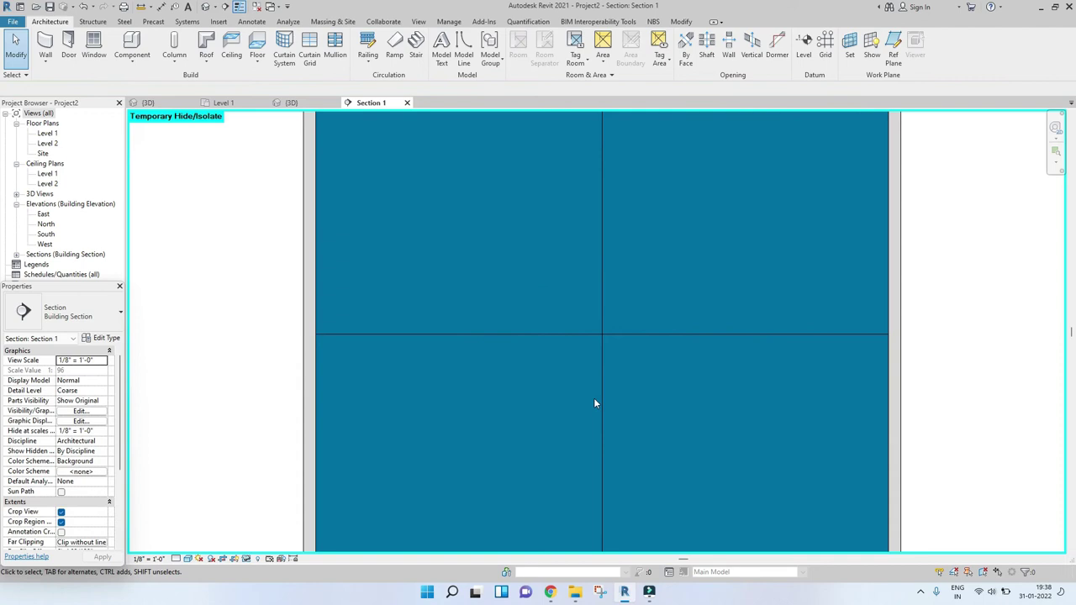
{"action": "scroll", "coordinate": [567, 328], "scroll_direction": "down", "scroll_amount": 3}
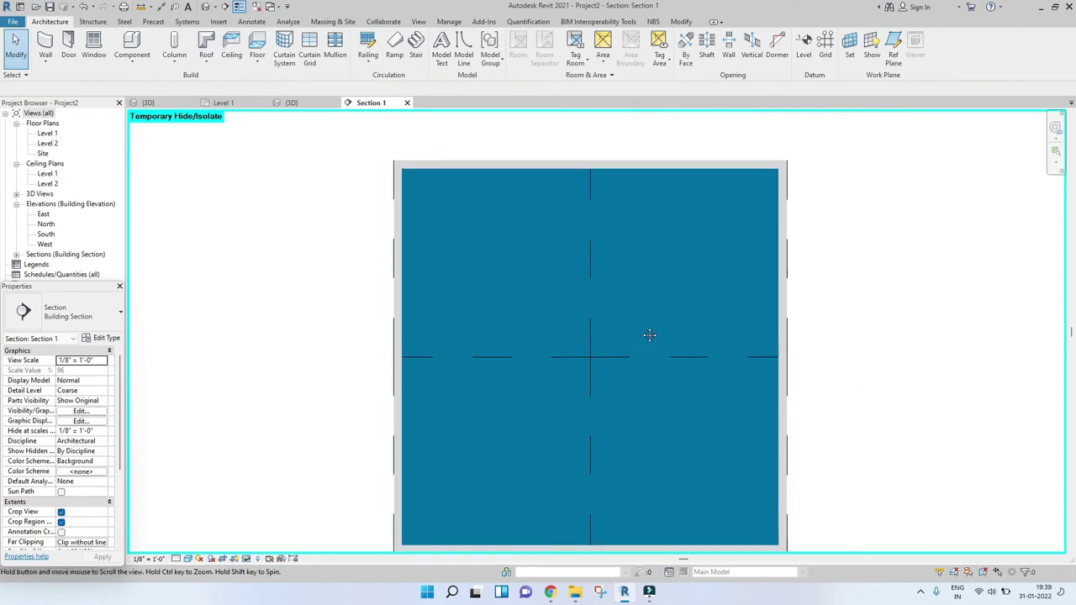
Set the vertical grid line 3' from the inner edge of the right-hand mullion.
{"action": "left_click", "coordinate": [592, 272]}
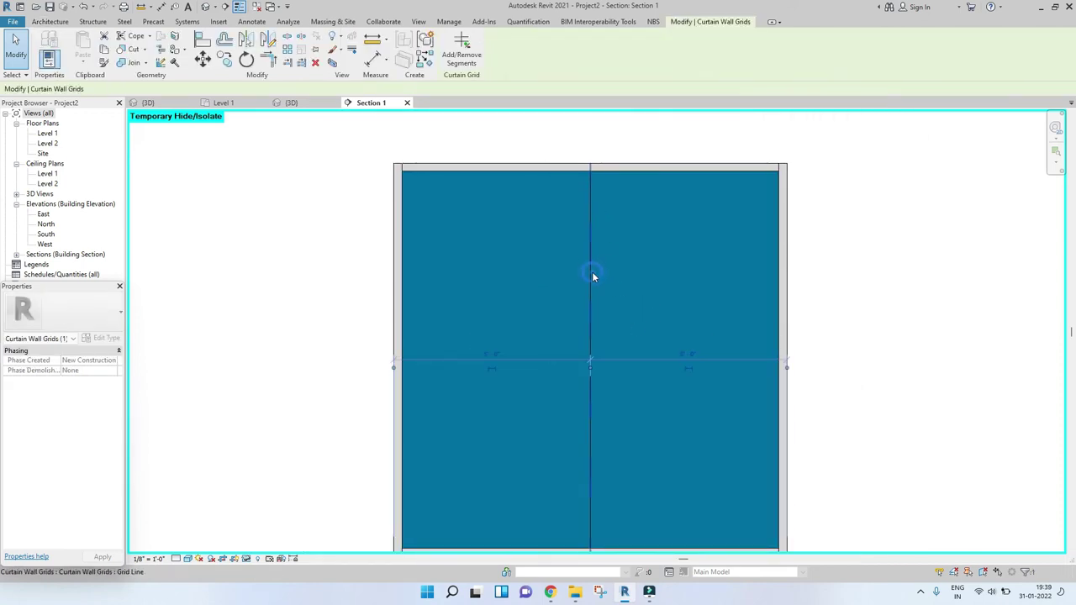
{"action": "scroll", "coordinate": [629, 263], "scroll_direction": "up", "scroll_amount": 5}
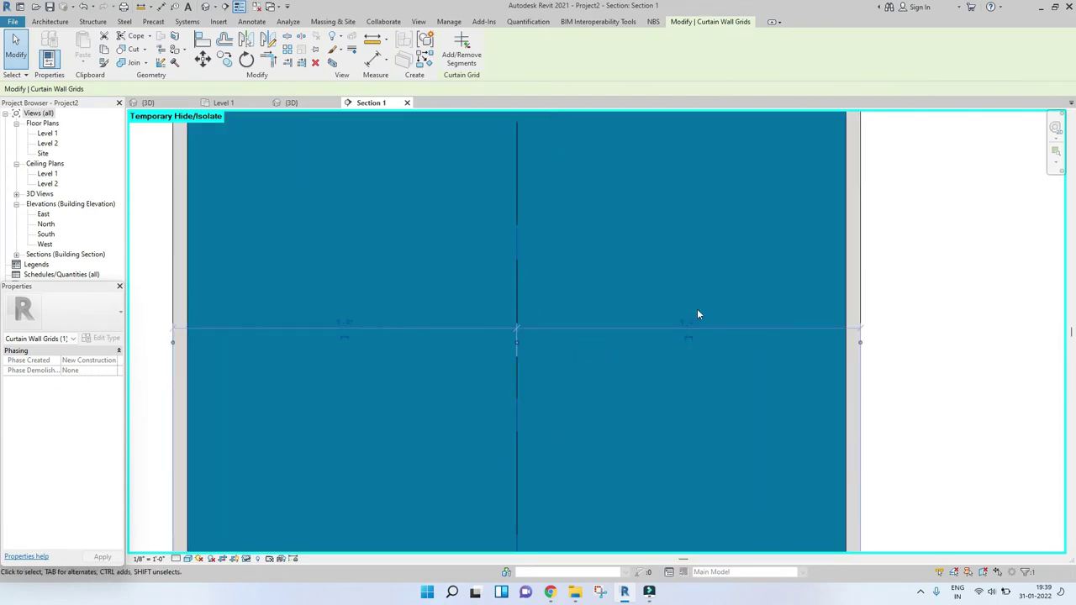
{"action": "scroll", "coordinate": [680, 328], "scroll_direction": "up", "scroll_amount": 2}
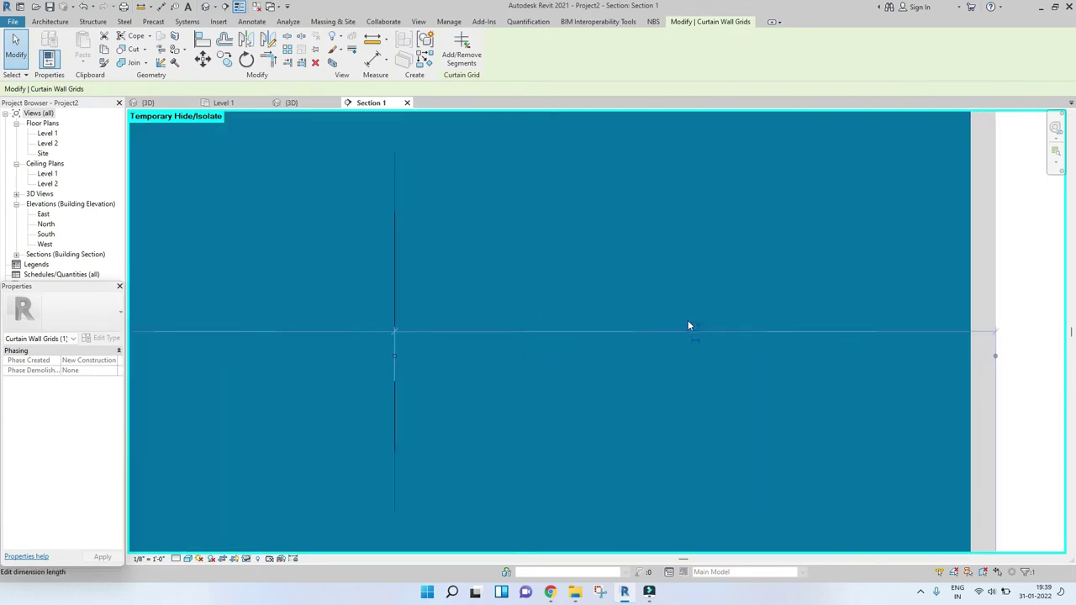
{"action": "scroll", "coordinate": [694, 327], "scroll_direction": "down", "scroll_amount": 4}
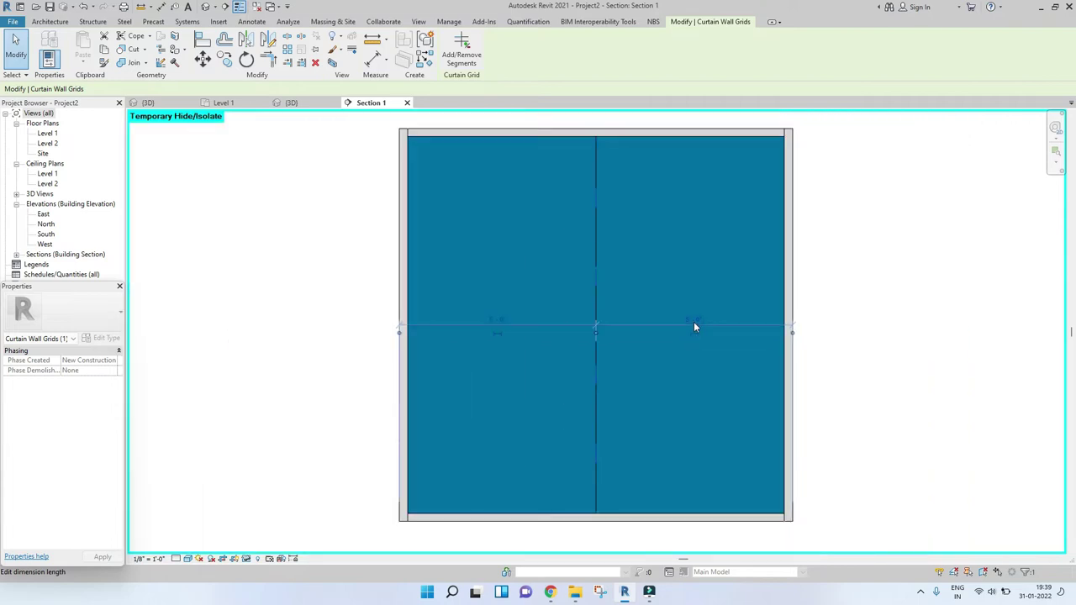
{"action": "key", "text": "Escape"}
{"action": "left_click", "coordinate": [597, 237]}
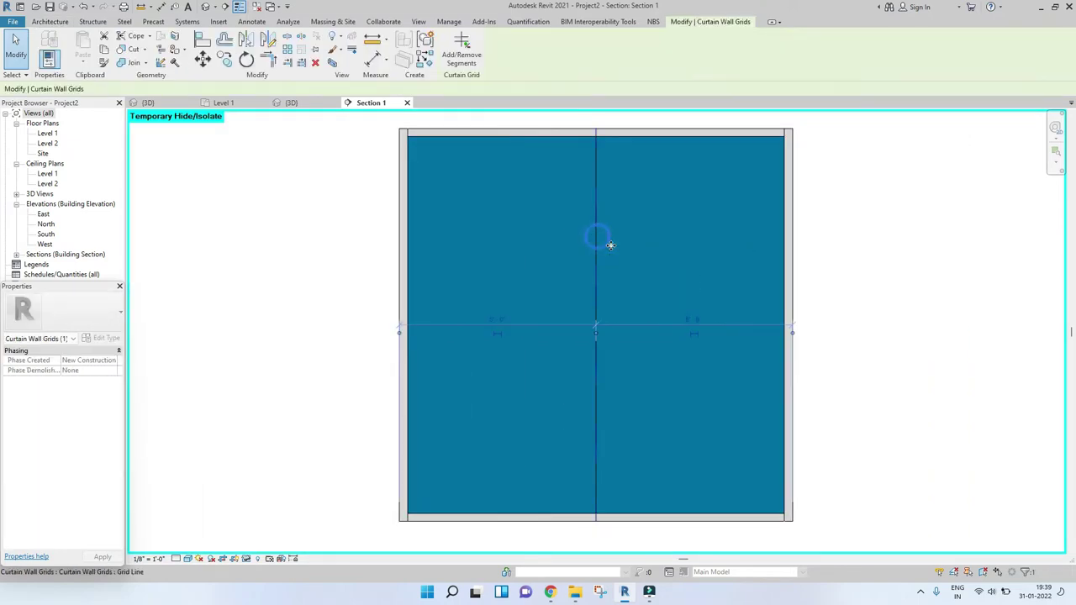
{"action": "left_click_drag", "start_coordinate": [795, 340], "coordinate": [784, 340]}
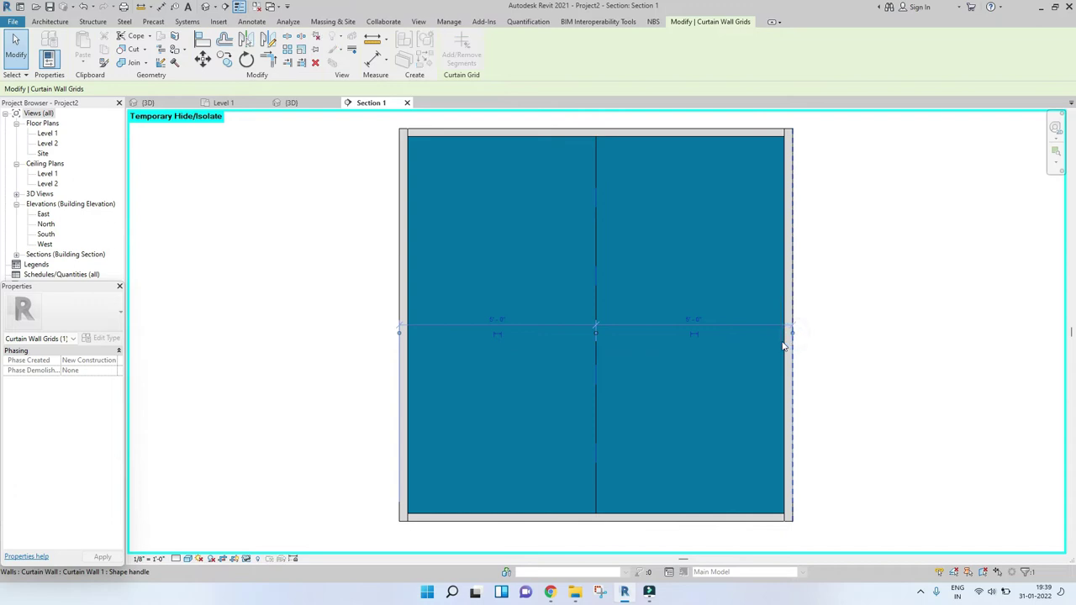
{"action": "left_click", "coordinate": [690, 318]}
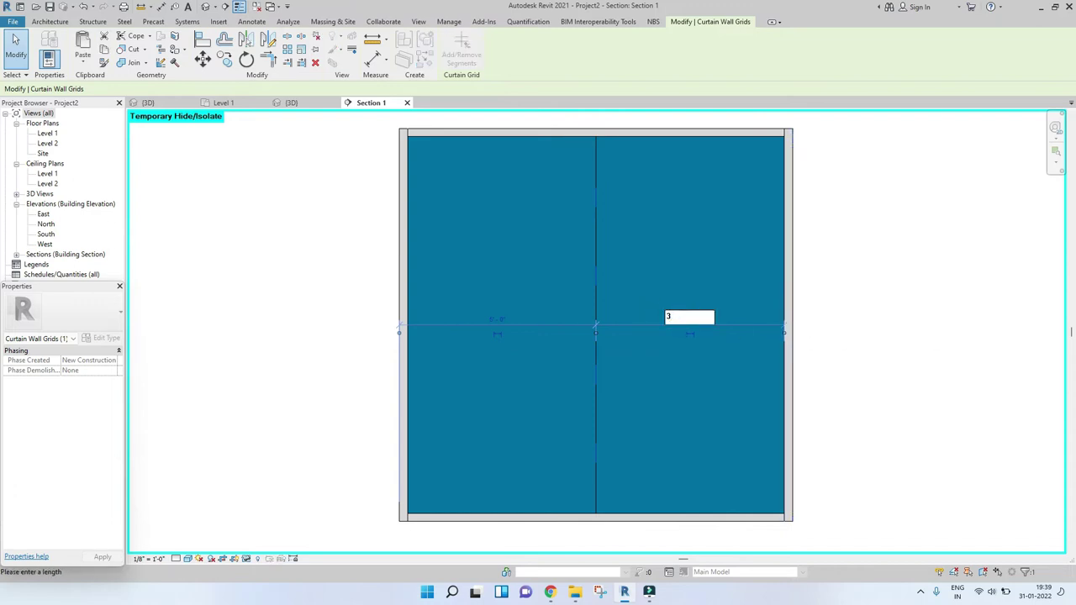
{"action": "type", "text": "3"}
{"action": "key", "text": "Return"}
{"action": "left_click", "coordinate": [805, 278]}
{"action": "scroll", "coordinate": [743, 359], "scroll_direction": "up", "scroll_amount": 1}
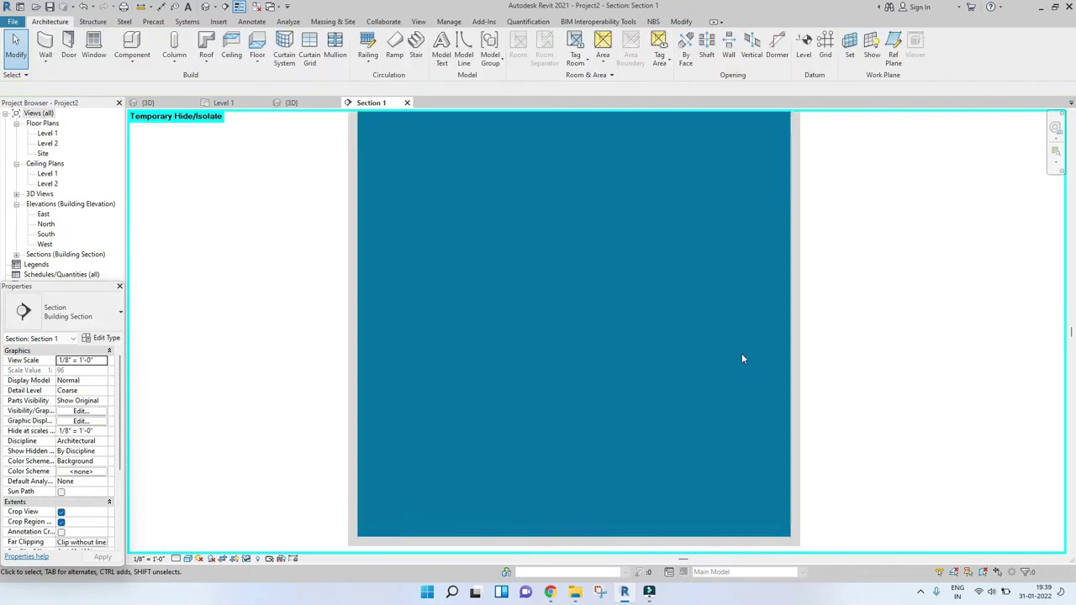
Copy the vertical grid line 3' to the left and check the spacing of the copy.
{"action": "left_click", "coordinate": [637, 277]}
{"action": "middle_click_drag", "start_coordinate": [637, 277], "coordinate": [681, 287]}
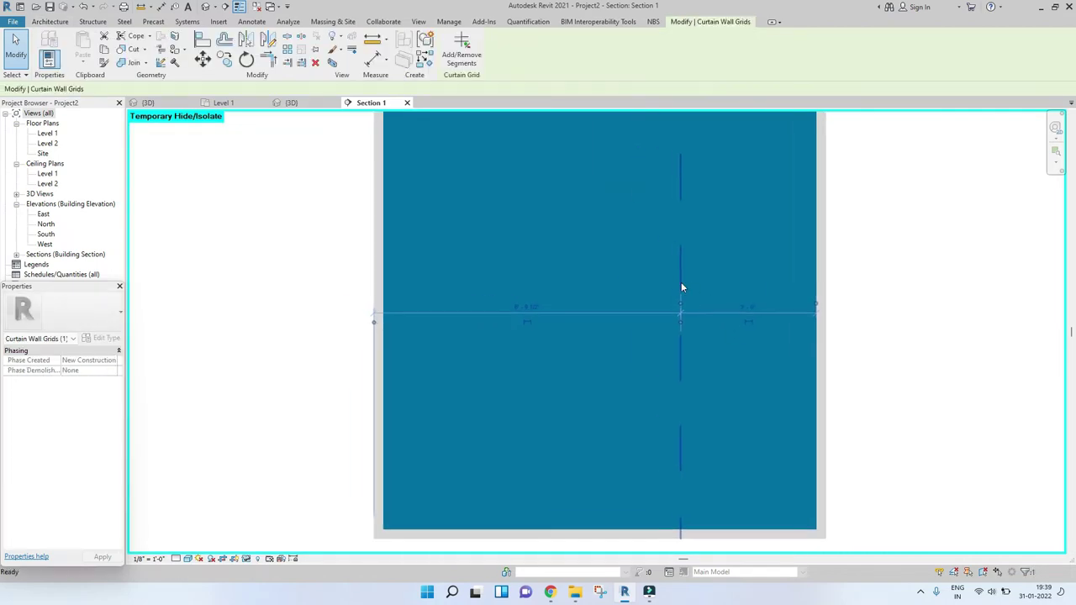
{"action": "scroll", "coordinate": [681, 287], "scroll_direction": "down", "scroll_amount": 2}
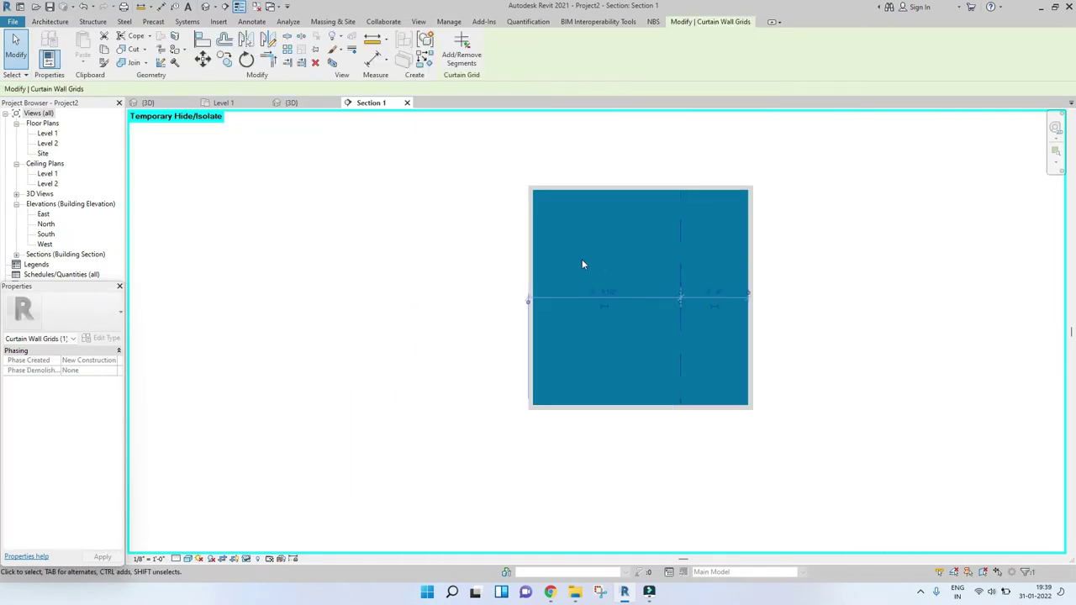
{"action": "left_click", "coordinate": [223, 58]}
{"action": "left_click", "coordinate": [679, 281]}
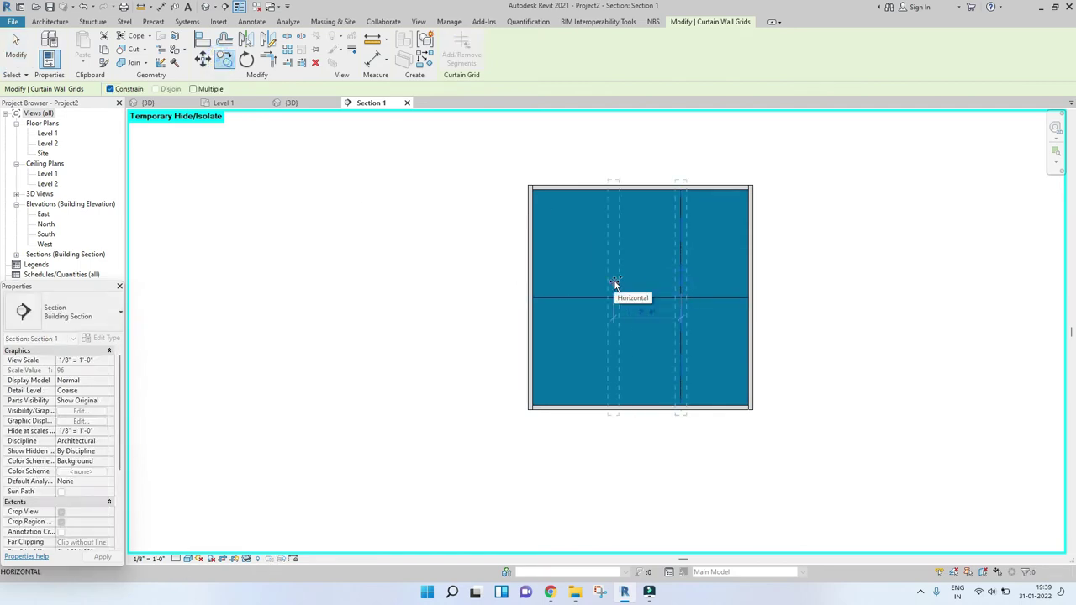
{"action": "left_click", "coordinate": [616, 283]}
{"action": "scroll", "coordinate": [652, 269], "scroll_direction": "up", "scroll_amount": 3}
{"action": "key", "text": "Escape"}
{"action": "scroll", "coordinate": [656, 267], "scroll_direction": "down", "scroll_amount": 3}
{"action": "left_click", "coordinate": [631, 265]}
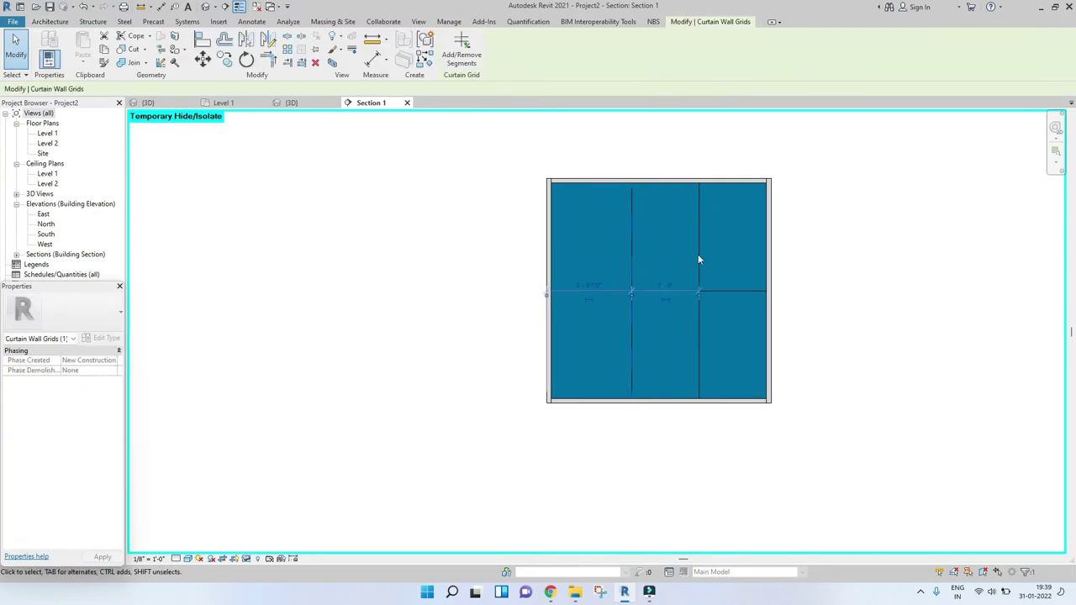
{"action": "left_click", "coordinate": [741, 257]}
{"action": "middle_click_drag", "start_coordinate": [740, 255], "coordinate": [721, 282]}
{"action": "scroll", "coordinate": [721, 283], "scroll_direction": "up", "scroll_amount": 1}
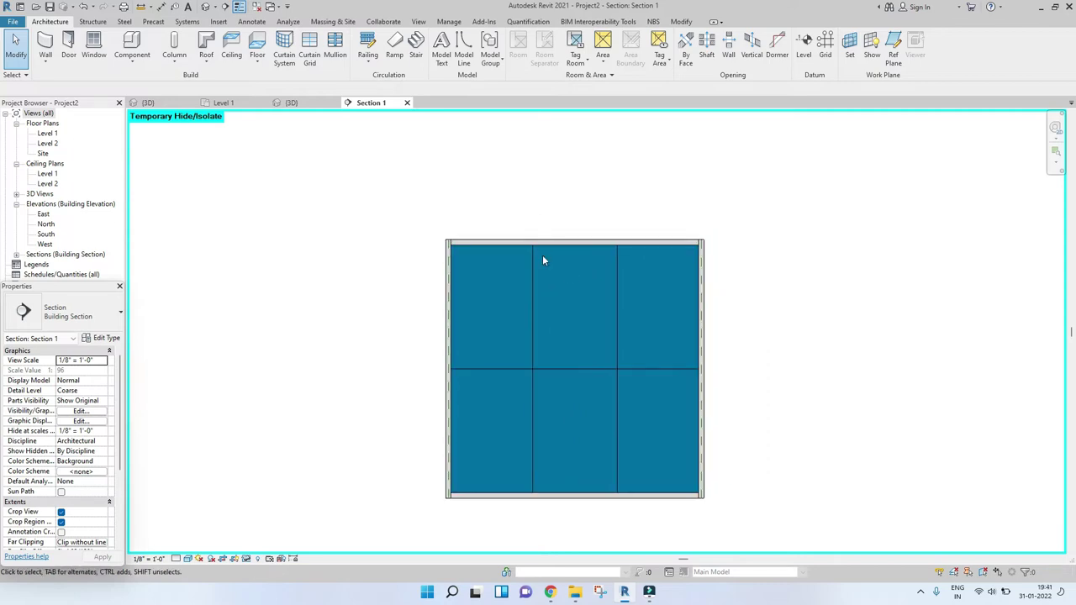
Place 2.5" x 5" rectangular mullions along both vertical grid lines and the horizontal grid line.
{"action": "left_click", "coordinate": [334, 49]}
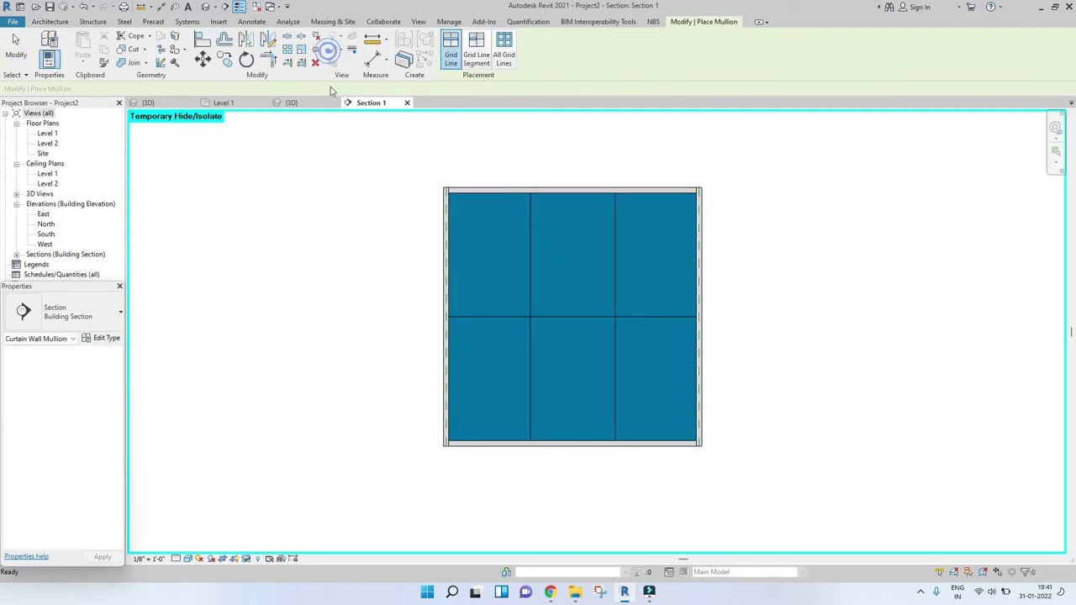
{"action": "left_click", "coordinate": [534, 239]}
{"action": "left_click", "coordinate": [617, 243]}
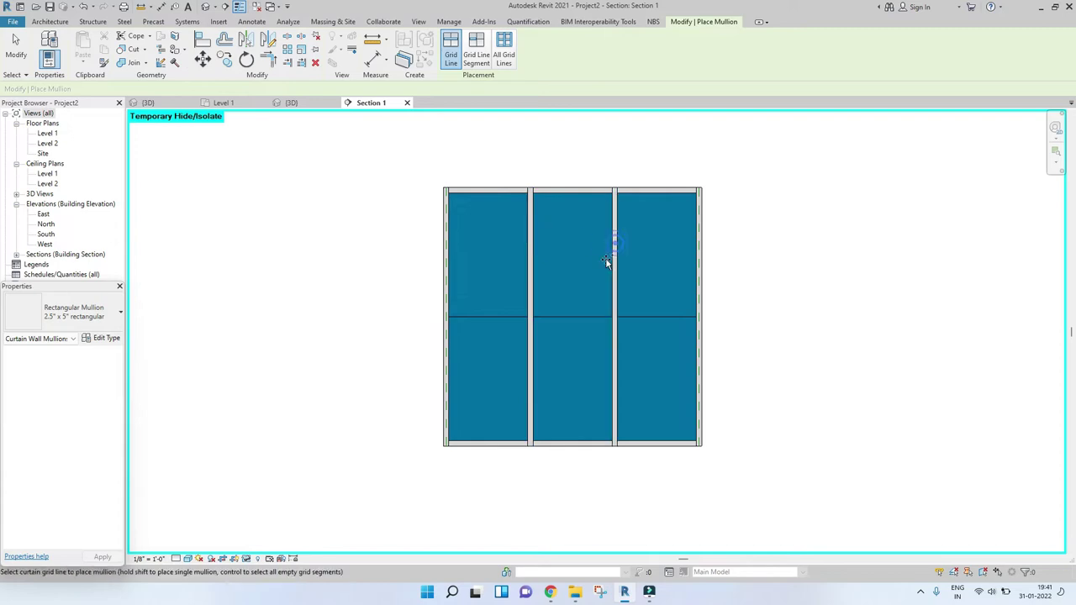
{"action": "left_click", "coordinate": [579, 317]}
{"action": "key", "text": "Escape"}
{"action": "key", "text": "Escape"}
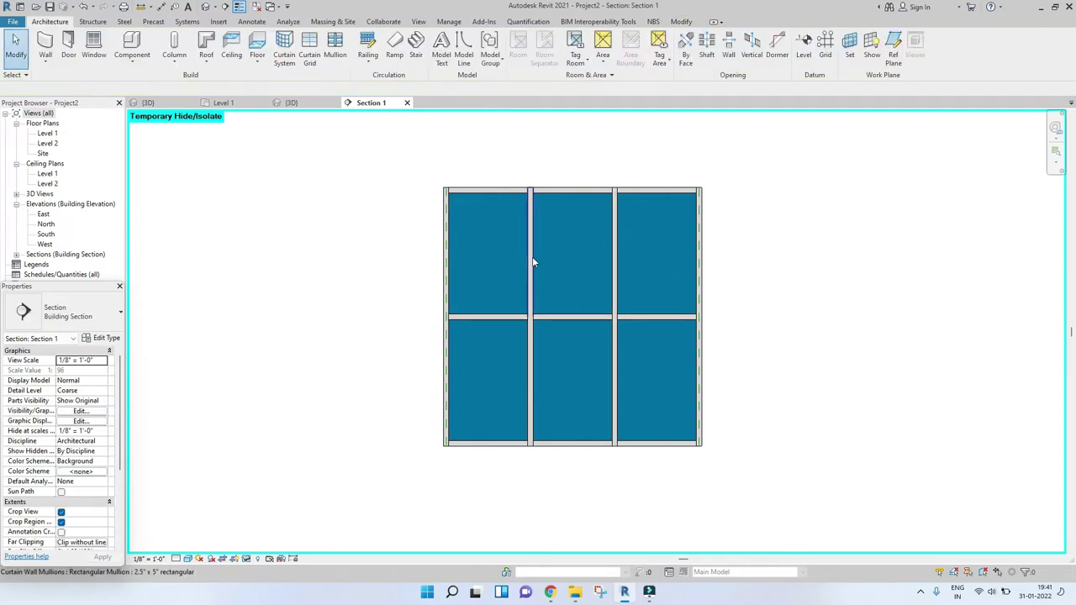
Examine the curtain wall's new interior mullions and their intersections in the 3D view.
{"action": "scroll", "coordinate": [532, 256], "scroll_direction": "down", "scroll_amount": 3}
{"action": "middle_click_drag", "start_coordinate": [544, 347], "coordinate": [517, 335], "text": "shift"}
{"action": "scroll", "coordinate": [403, 337], "scroll_direction": "up", "scroll_amount": 5}
{"action": "scroll", "coordinate": [555, 334], "scroll_direction": "down", "scroll_amount": 4}
{"action": "scroll", "coordinate": [516, 335], "scroll_direction": "up", "scroll_amount": 5}
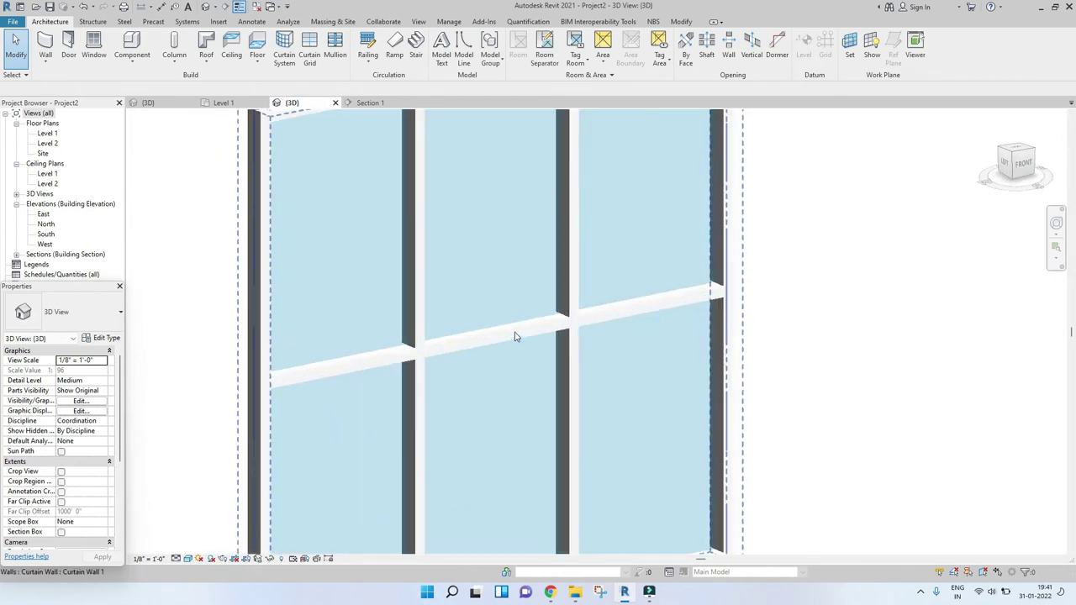
{"action": "left_click", "coordinate": [475, 335]}
{"action": "left_click", "coordinate": [482, 262]}
{"action": "scroll", "coordinate": [555, 297], "scroll_direction": "down", "scroll_amount": 5}
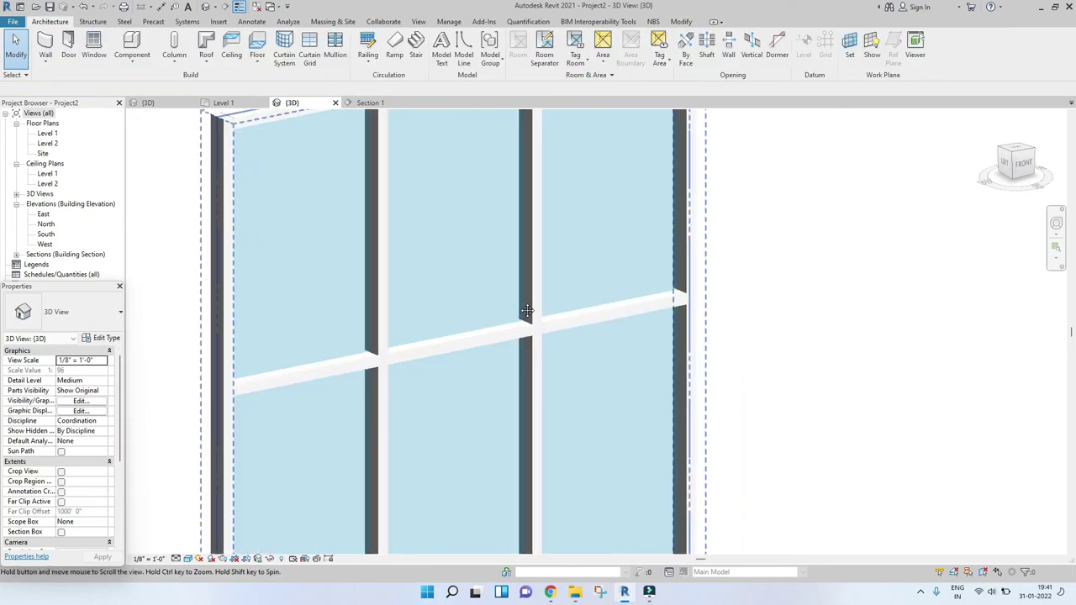
{"action": "middle_click_drag", "start_coordinate": [644, 305], "coordinate": [502, 310], "text": "shift"}
{"action": "scroll", "coordinate": [496, 309], "scroll_direction": "down", "scroll_amount": 3}
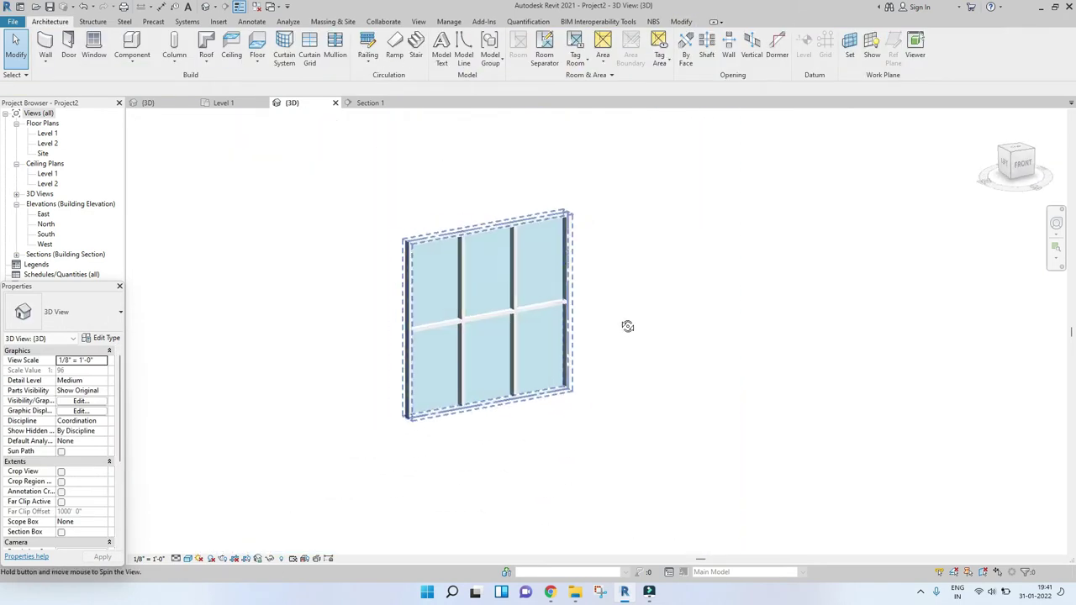
Examine the curtain wall's mullion layout along its upper edge in the Section 1 view.
{"action": "left_click", "coordinate": [368, 102]}
{"action": "scroll", "coordinate": [630, 260], "scroll_direction": "up", "scroll_amount": 3}
{"action": "scroll", "coordinate": [530, 263], "scroll_direction": "down", "scroll_amount": 1}
{"action": "scroll", "coordinate": [451, 240], "scroll_direction": "up", "scroll_amount": 3}
{"action": "scroll", "coordinate": [421, 210], "scroll_direction": "down", "scroll_amount": 2}
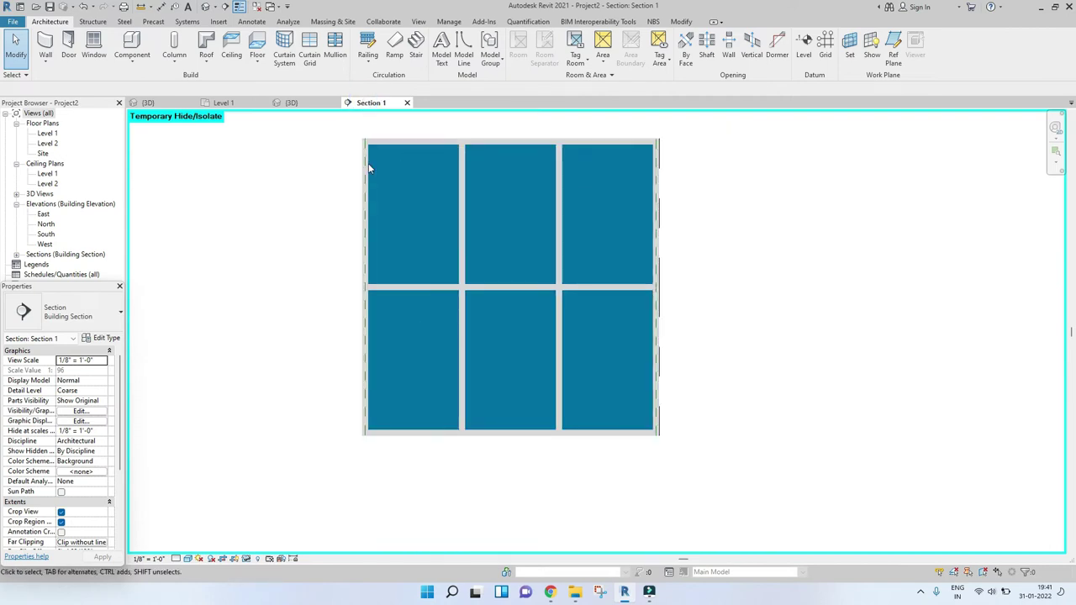
{"action": "scroll", "coordinate": [451, 252], "scroll_direction": "up", "scroll_amount": 3}
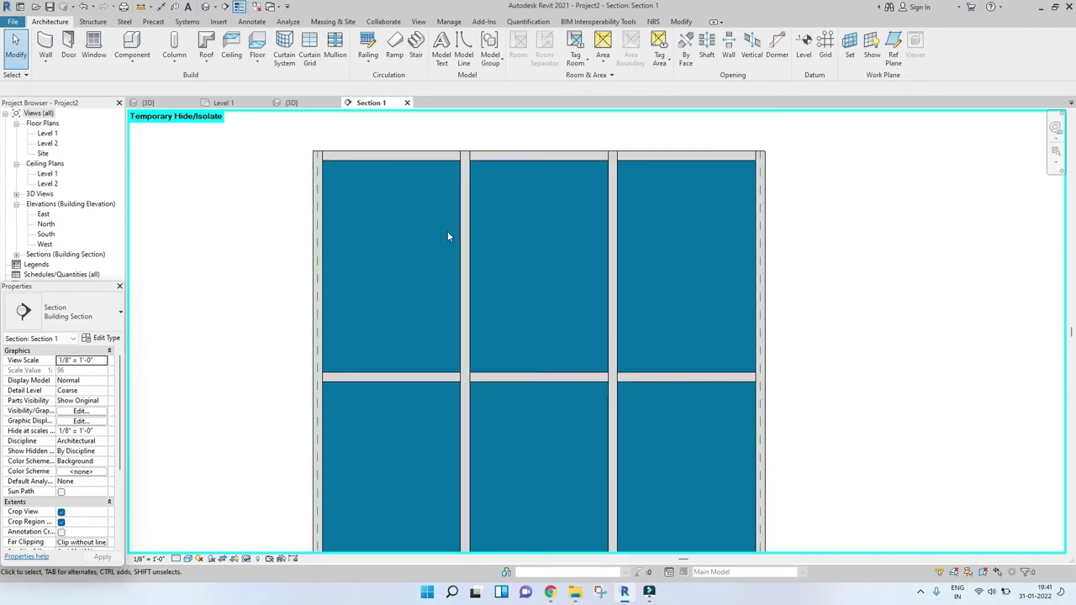
{"action": "scroll", "coordinate": [468, 168], "scroll_direction": "up", "scroll_amount": 1}
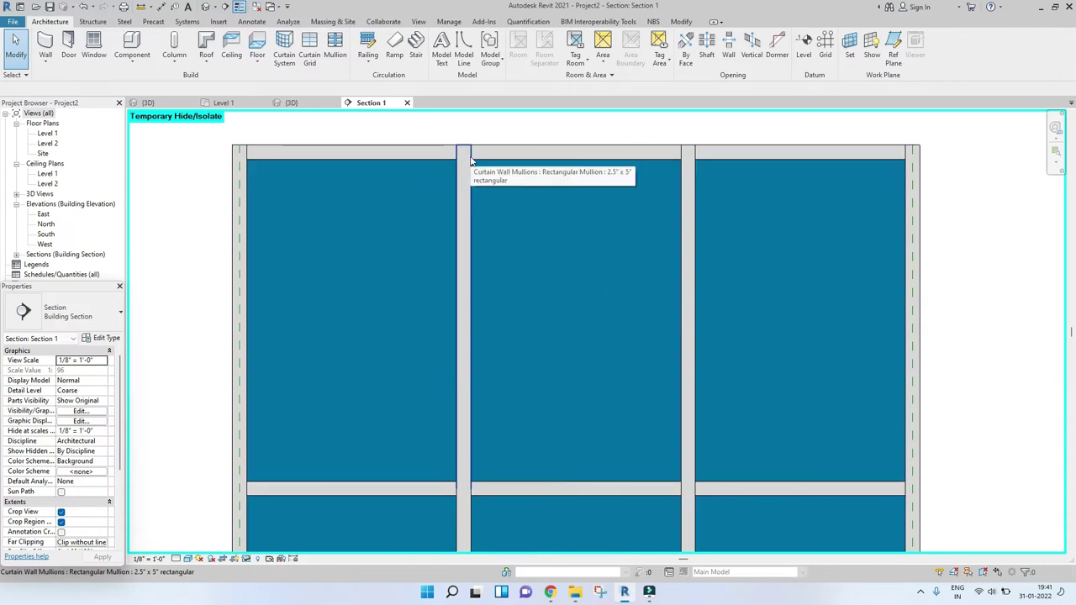
{"action": "scroll", "coordinate": [471, 164], "scroll_direction": "down", "scroll_amount": 1}
Change the upper segment of the left interior vertical mullion to the 1" Square rectangular mullion type.
{"action": "left_click", "coordinate": [468, 175]}
{"action": "middle_click_drag", "start_coordinate": [468, 175], "coordinate": [478, 234]}
{"action": "scroll", "coordinate": [478, 234], "scroll_direction": "down", "scroll_amount": 1}
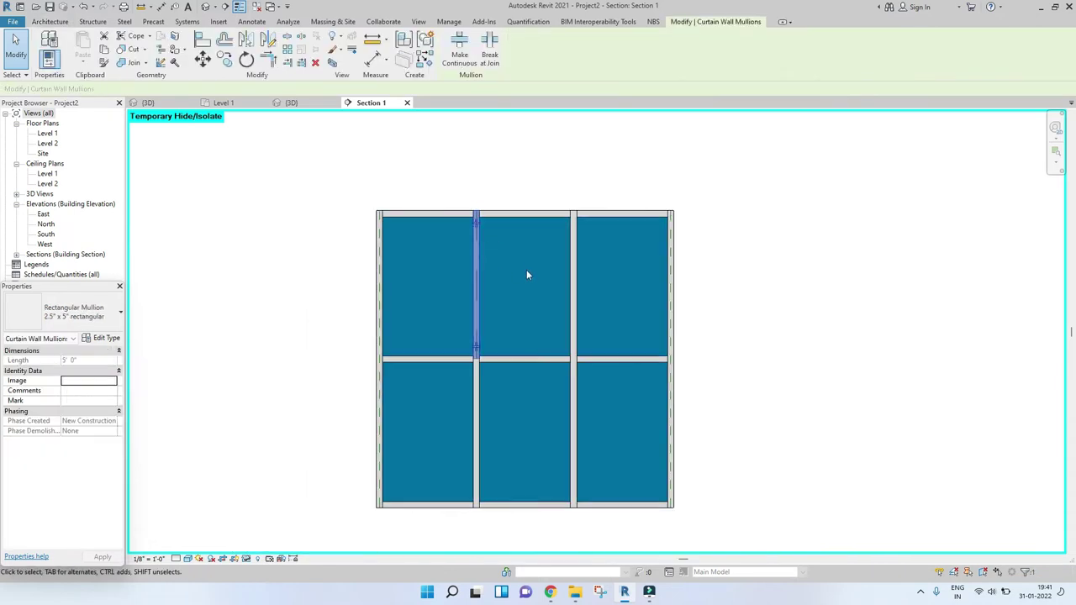
{"action": "scroll", "coordinate": [525, 271], "scroll_direction": "up", "scroll_amount": 1}
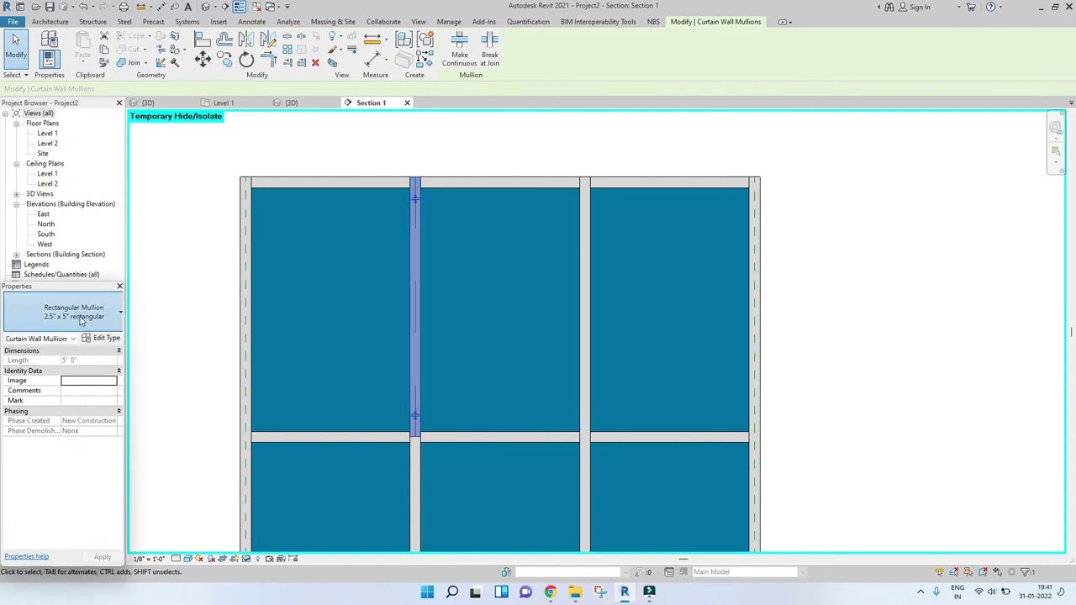
{"action": "left_click", "coordinate": [84, 319]}
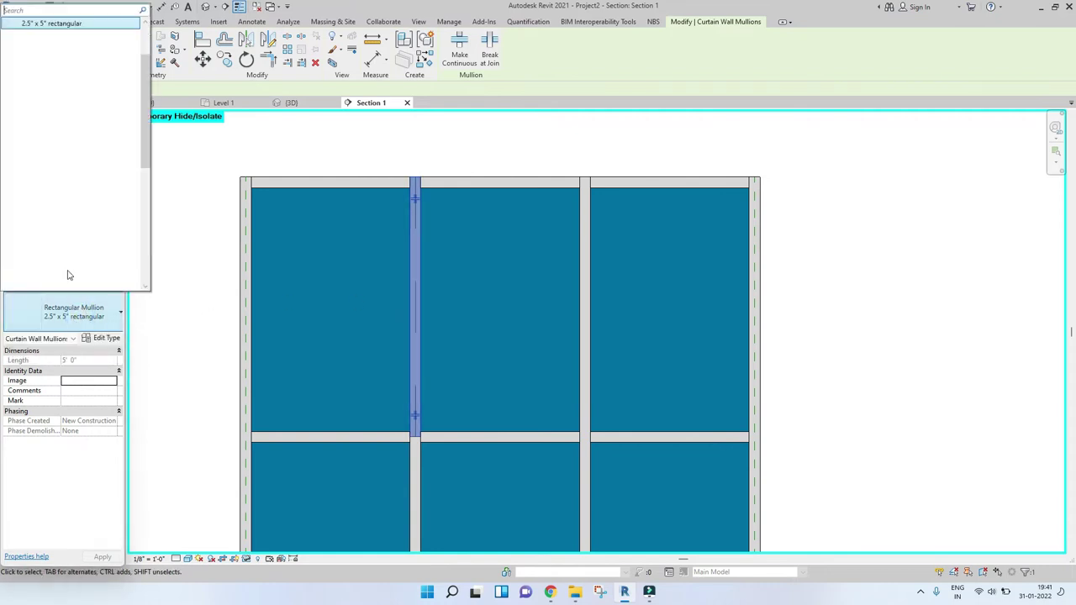
{"action": "left_click", "coordinate": [108, 327]}
{"action": "left_click", "coordinate": [104, 337]}
{"action": "left_click", "coordinate": [701, 228]}
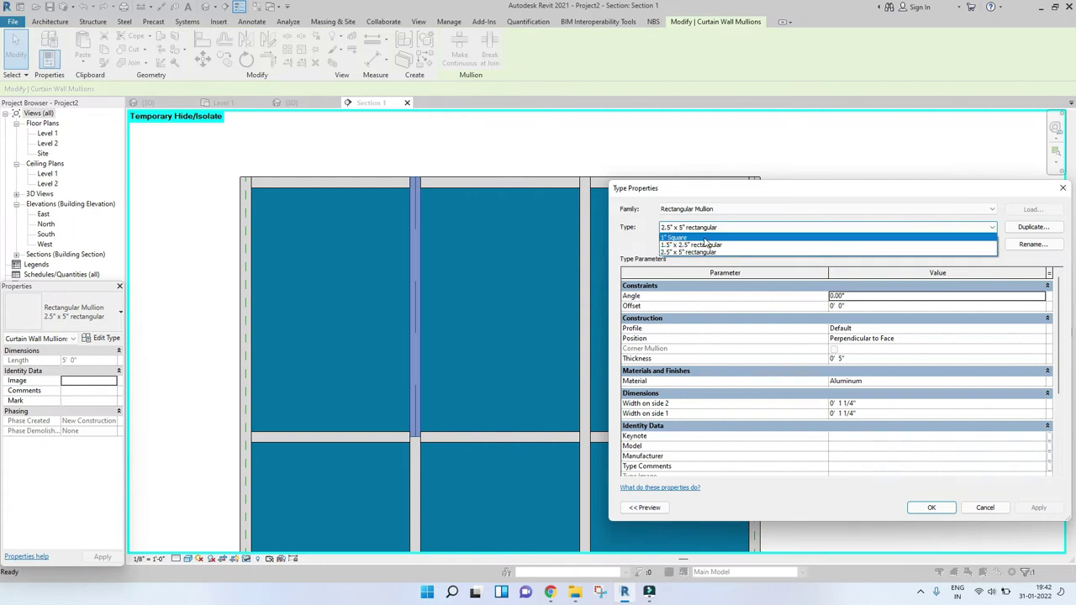
{"action": "left_click", "coordinate": [705, 238]}
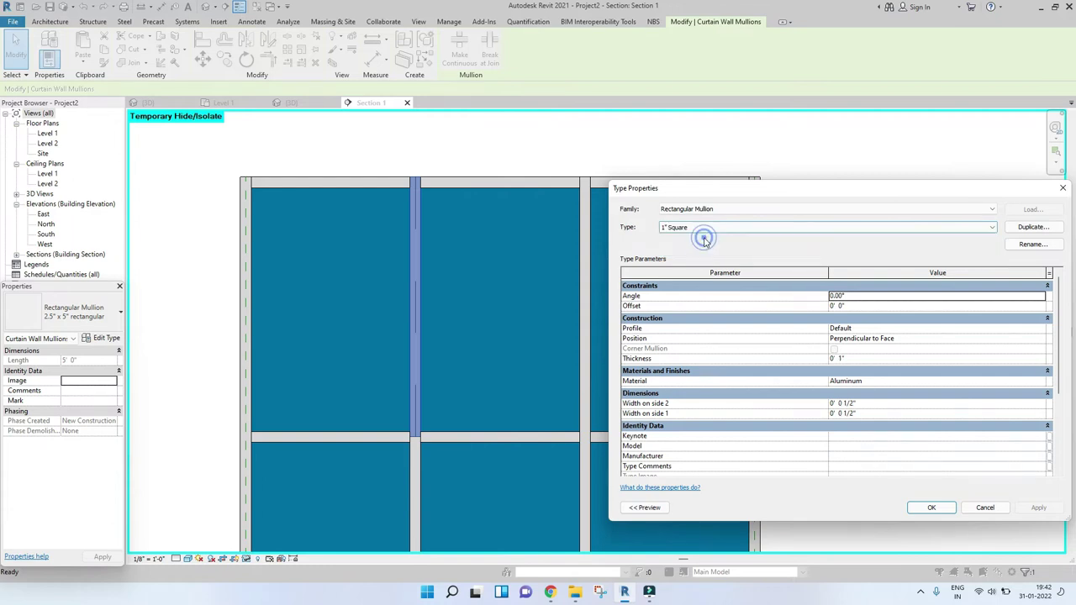
{"action": "left_click", "coordinate": [931, 508]}
Examine the resized mullion segment and its junction with the top mullion in the section and 3D views.
{"action": "scroll", "coordinate": [446, 242], "scroll_direction": "up", "scroll_amount": 3}
{"action": "left_click", "coordinate": [447, 242]}
{"action": "scroll", "coordinate": [365, 179], "scroll_direction": "up", "scroll_amount": 2}
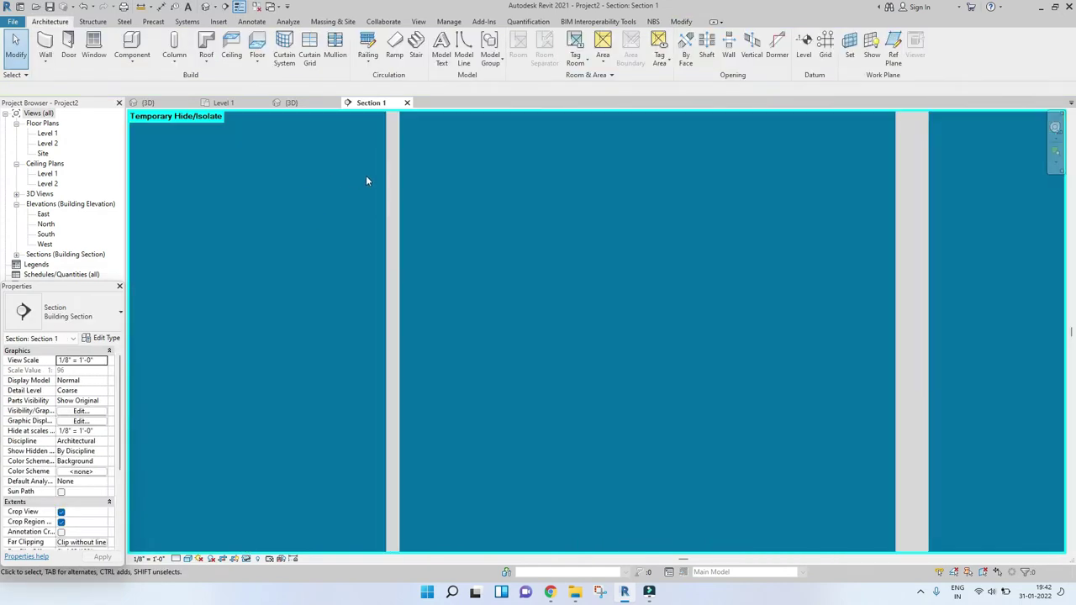
{"action": "scroll", "coordinate": [367, 179], "scroll_direction": "up", "scroll_amount": 1}
{"action": "middle_click_drag", "start_coordinate": [382, 180], "coordinate": [417, 346]}
{"action": "middle_click_drag", "start_coordinate": [430, 254], "coordinate": [498, 286]}
{"action": "scroll", "coordinate": [478, 275], "scroll_direction": "down", "scroll_amount": 2}
{"action": "middle_click_drag", "start_coordinate": [468, 346], "coordinate": [475, 349]}
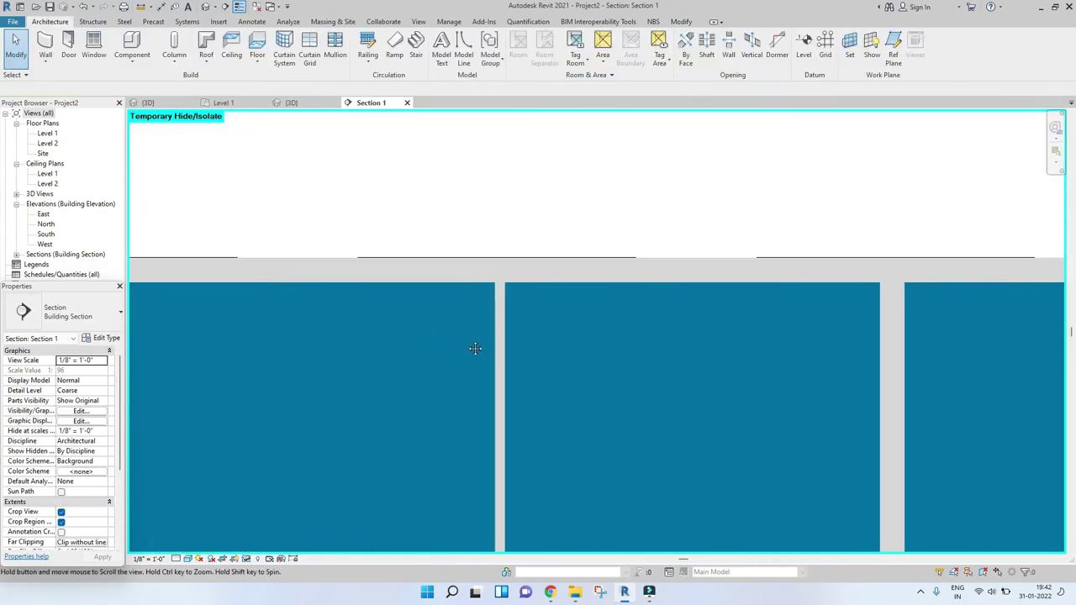
{"action": "left_click", "coordinate": [299, 103]}
{"action": "scroll", "coordinate": [457, 249], "scroll_direction": "up", "scroll_amount": 5}
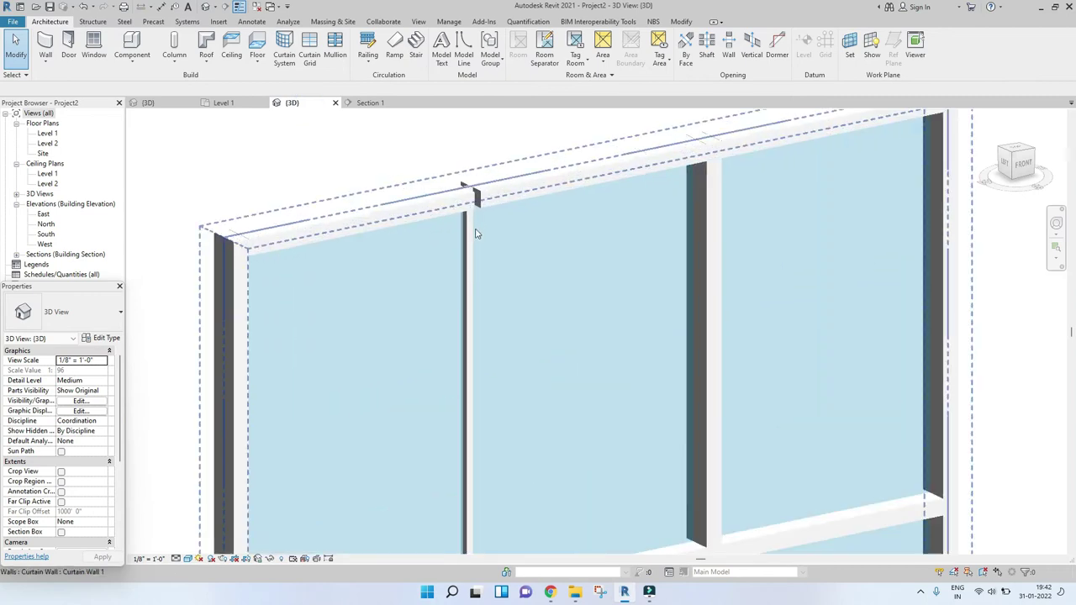
{"action": "scroll", "coordinate": [476, 233], "scroll_direction": "up", "scroll_amount": 2}
{"action": "scroll", "coordinate": [459, 245], "scroll_direction": "up", "scroll_amount": 2}
{"action": "middle_click_drag", "start_coordinate": [473, 238], "coordinate": [504, 216]}
{"action": "scroll", "coordinate": [490, 269], "scroll_direction": "up", "scroll_amount": 3}
{"action": "scroll", "coordinate": [506, 279], "scroll_direction": "down", "scroll_amount": 3}
Change the upper segment of the left interior vertical mullion to the 1.5" x 2.5" rectangular type.
{"action": "left_click", "coordinate": [504, 216]}
{"action": "left_click", "coordinate": [555, 188]}
{"action": "left_click", "coordinate": [521, 206]}
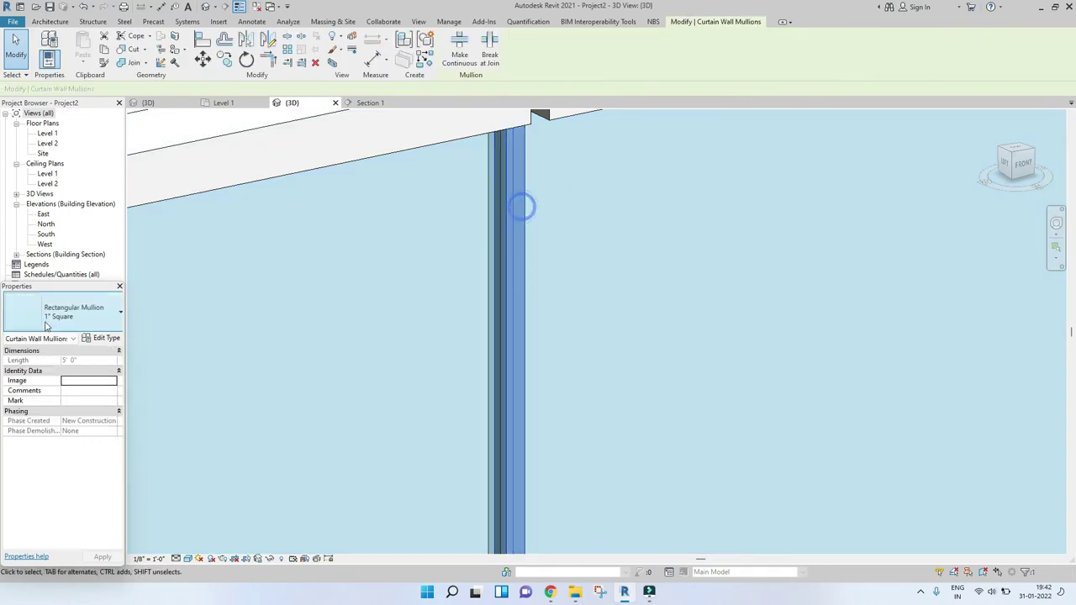
{"action": "left_click", "coordinate": [47, 326]}
{"action": "left_click", "coordinate": [70, 47]}
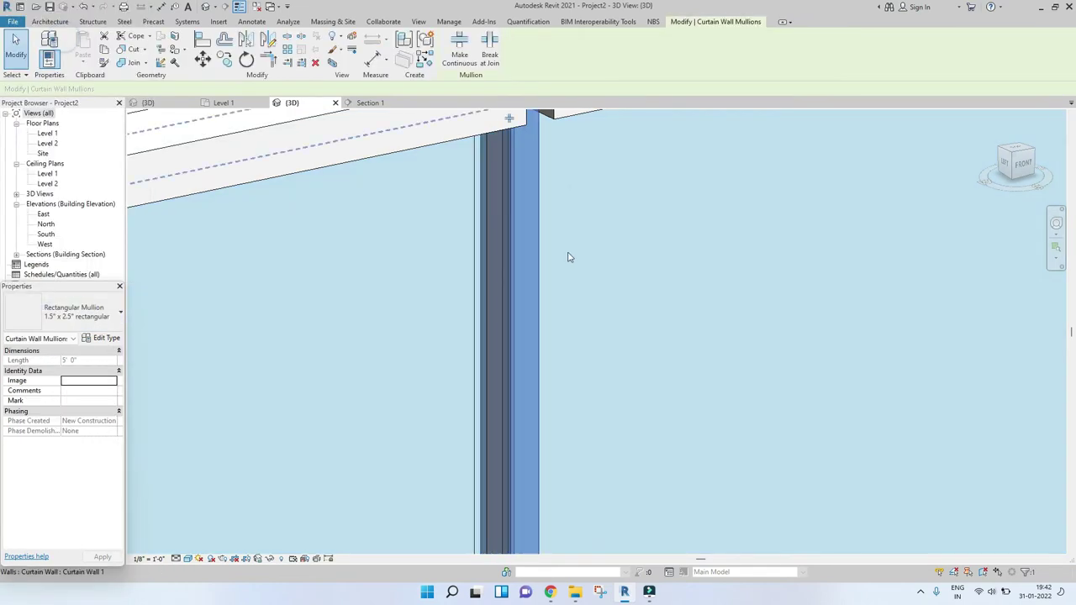
{"action": "key", "text": "Escape"}
Inspect the changed mullion segment in 3D and the curtain wall's upper left corner in Section 1.
{"action": "scroll", "coordinate": [568, 257], "scroll_direction": "down", "scroll_amount": 4}
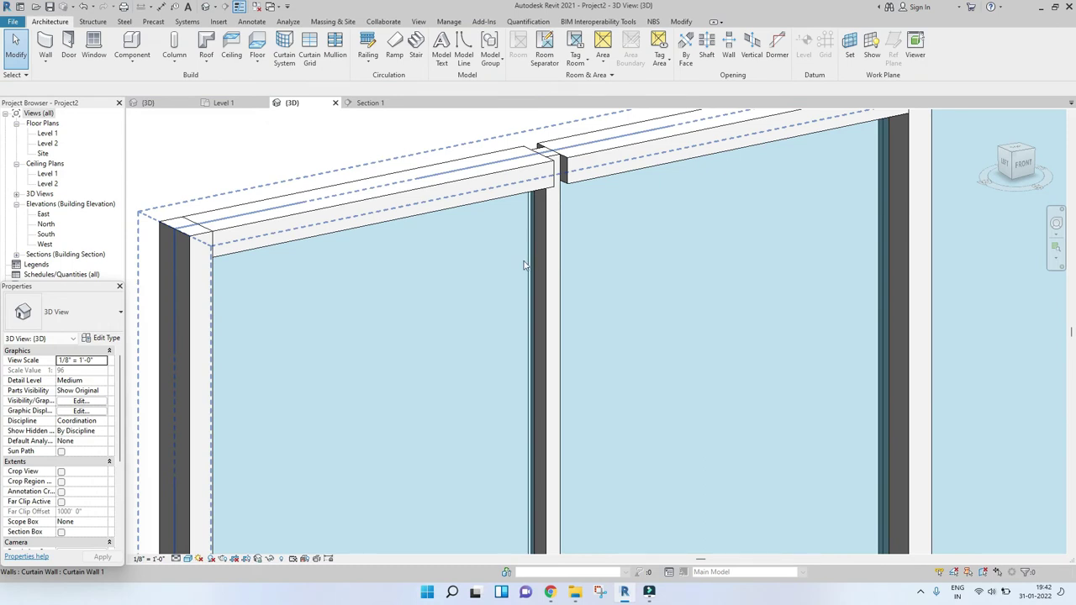
{"action": "scroll", "coordinate": [550, 218], "scroll_direction": "up", "scroll_amount": 2}
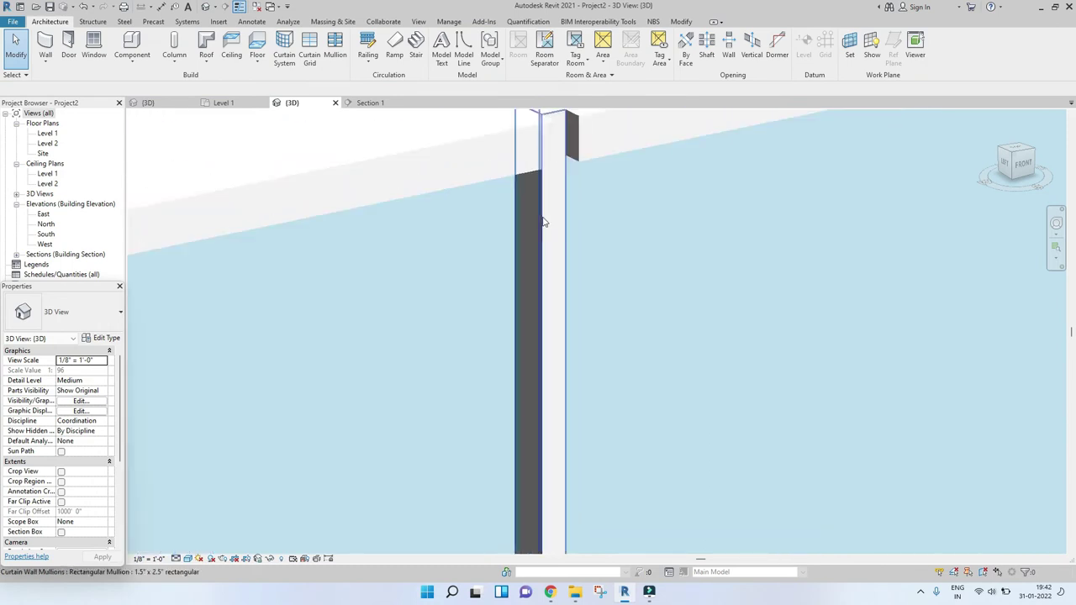
{"action": "scroll", "coordinate": [543, 222], "scroll_direction": "down", "scroll_amount": 5}
{"action": "left_click", "coordinate": [370, 103]}
{"action": "scroll", "coordinate": [493, 298], "scroll_direction": "down", "scroll_amount": 2}
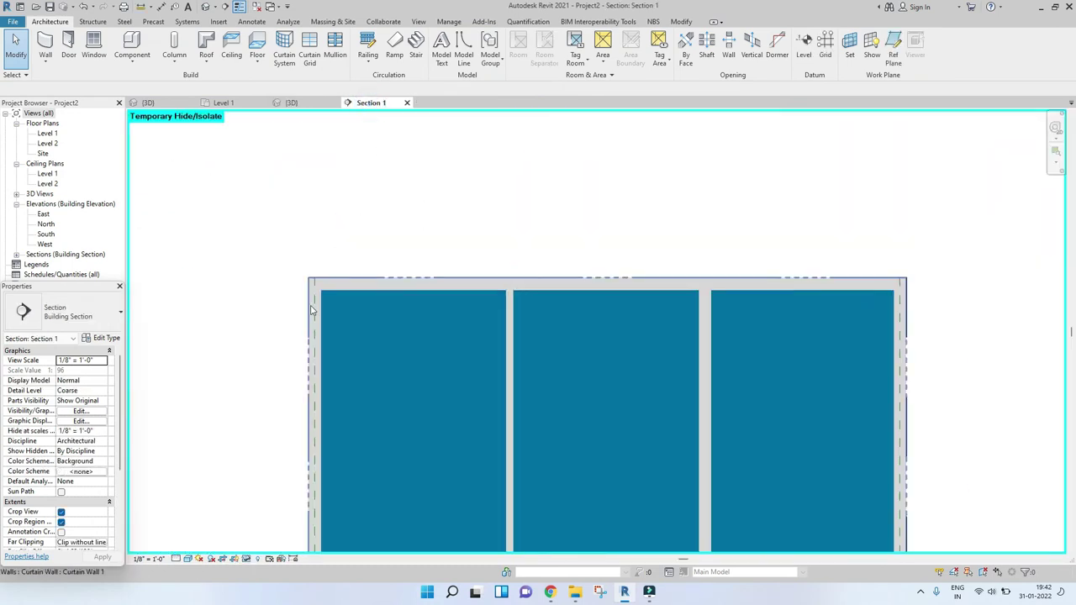
{"action": "scroll", "coordinate": [418, 221], "scroll_direction": "up", "scroll_amount": 4}
{"action": "middle_click_drag", "start_coordinate": [427, 273], "coordinate": [431, 183]}
{"action": "scroll", "coordinate": [425, 176], "scroll_direction": "down", "scroll_amount": 2}
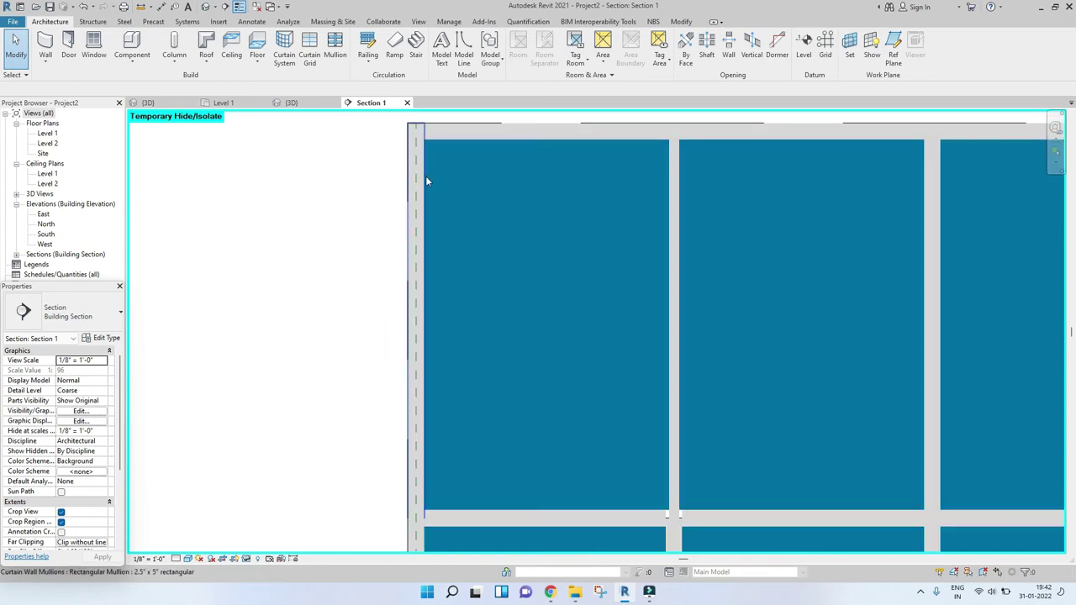
{"action": "scroll", "coordinate": [418, 261], "scroll_direction": "up", "scroll_amount": 1}
{"action": "middle_click_drag", "start_coordinate": [455, 315], "coordinate": [461, 365]}
{"action": "middle_click_drag", "start_coordinate": [469, 163], "coordinate": [455, 245]}
{"action": "scroll", "coordinate": [455, 244], "scroll_direction": "up", "scroll_amount": 2}
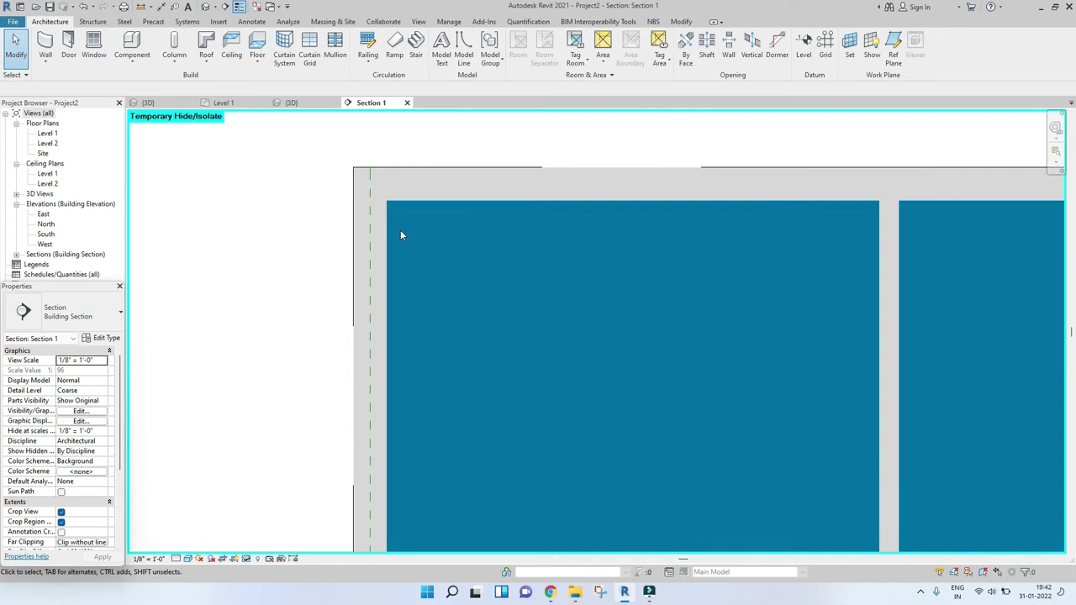
{"action": "left_click", "coordinate": [310, 46]}
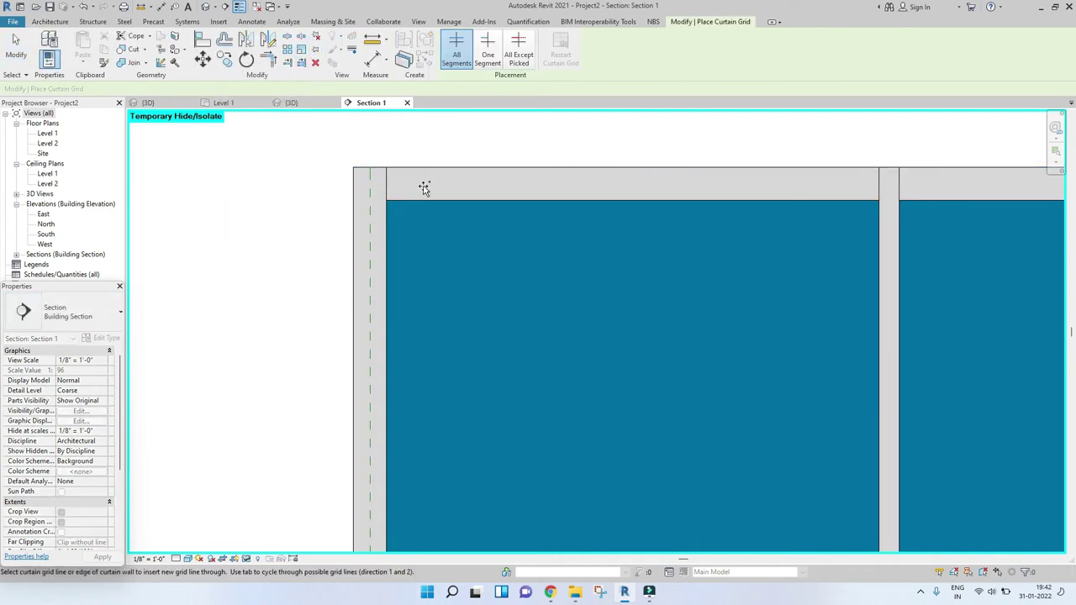
{"action": "key", "text": "Escape"}
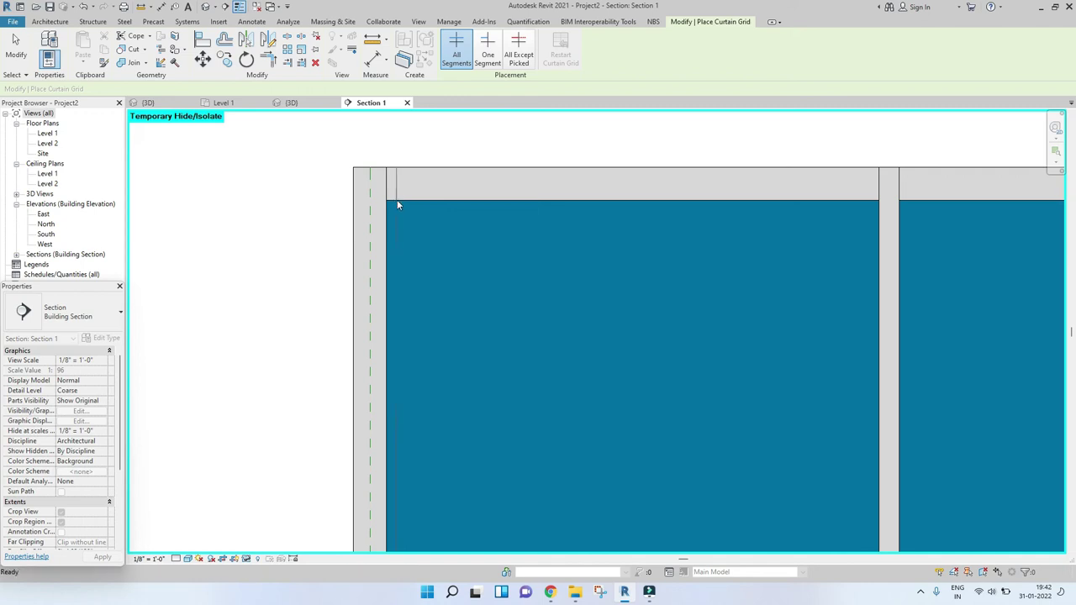
{"action": "scroll", "coordinate": [403, 182], "scroll_direction": "down", "scroll_amount": 3}
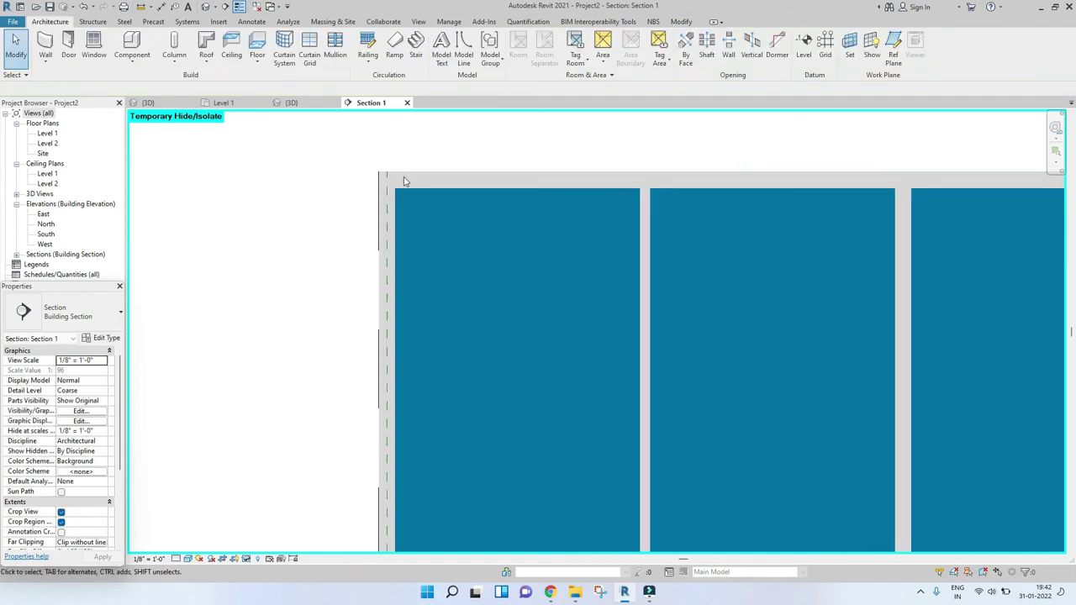
Draw a full-height vertical reference plane offset 1/2" from the inner edge of the curtain wall's left border mullion.
{"action": "left_click", "coordinate": [889, 57]}
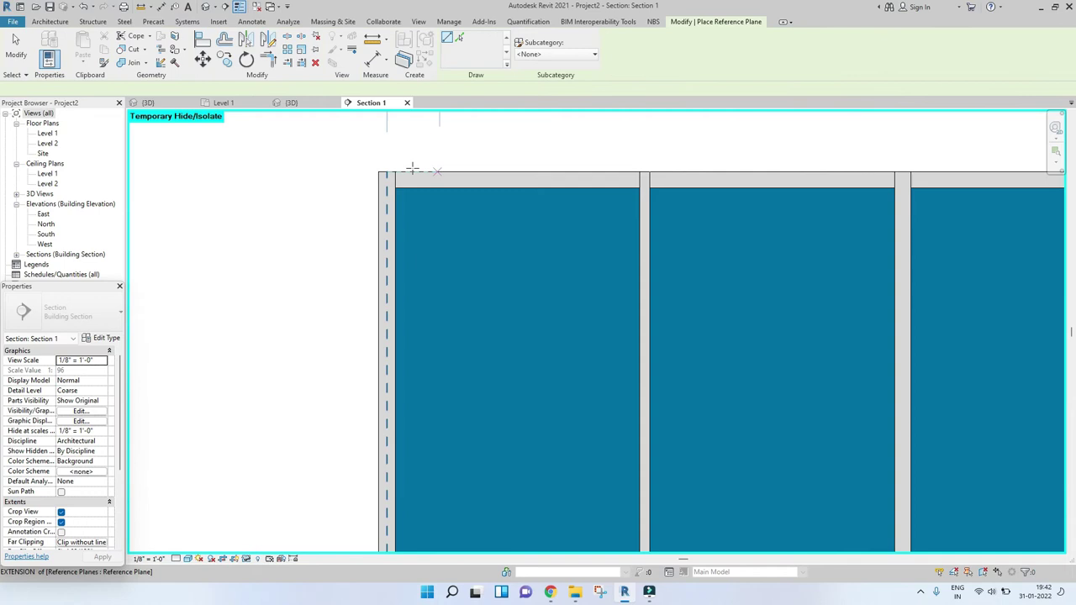
{"action": "scroll", "coordinate": [402, 183], "scroll_direction": "up", "scroll_amount": 3}
{"action": "scroll", "coordinate": [402, 182], "scroll_direction": "down", "scroll_amount": 3}
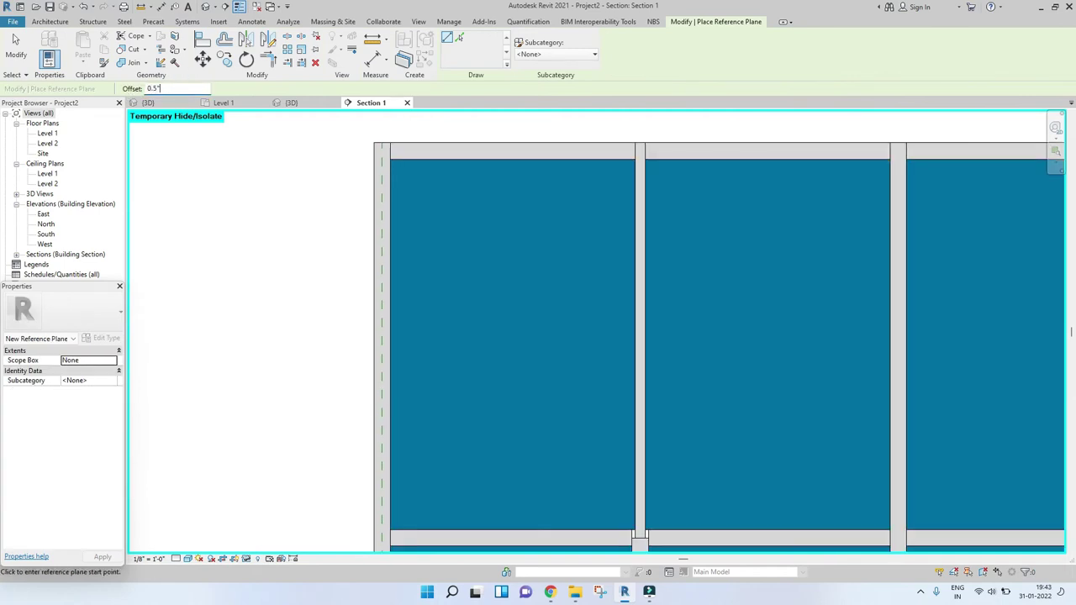
{"action": "scroll", "coordinate": [386, 152], "scroll_direction": "up", "scroll_amount": 2}
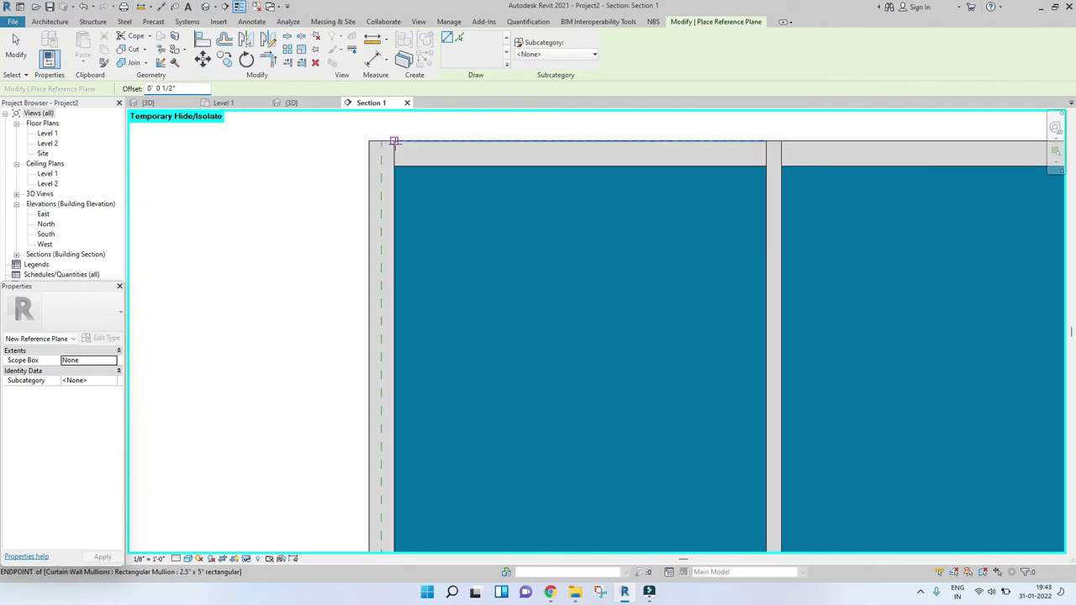
{"action": "left_click", "coordinate": [394, 144]}
{"action": "scroll", "coordinate": [403, 255], "scroll_direction": "down", "scroll_amount": 4}
{"action": "scroll", "coordinate": [387, 353], "scroll_direction": "up", "scroll_amount": 3}
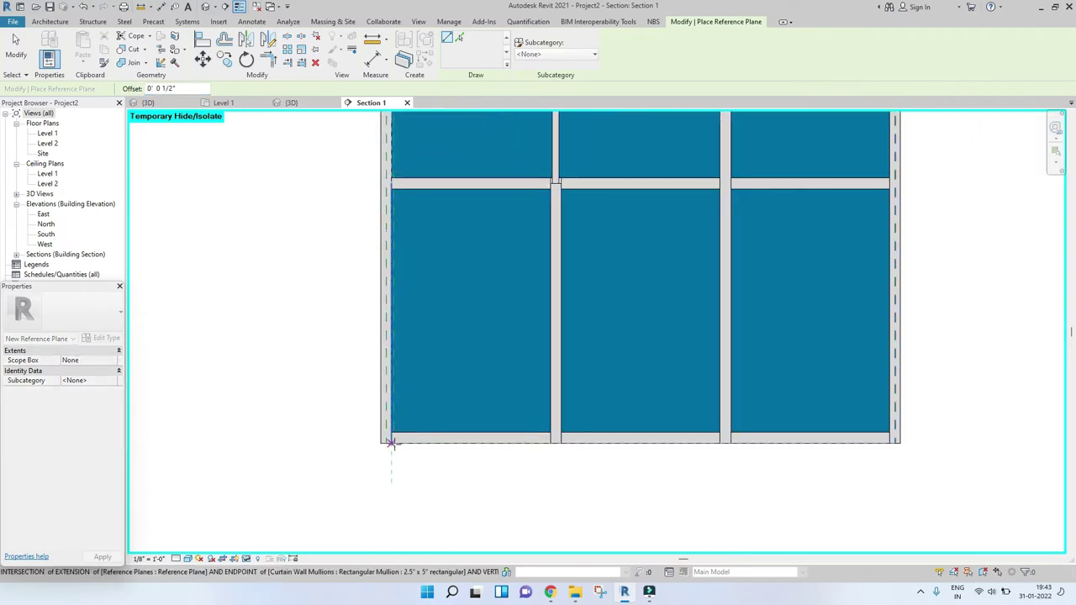
{"action": "left_click", "coordinate": [394, 443]}
{"action": "key", "text": "Escape"}
{"action": "key", "text": "Escape"}
Check the new reference plane's position beside the left border mullion at the wall's upper corner.
{"action": "middle_click_drag", "start_coordinate": [427, 300], "coordinate": [427, 303]}
{"action": "scroll", "coordinate": [435, 144], "scroll_direction": "up", "scroll_amount": 5}
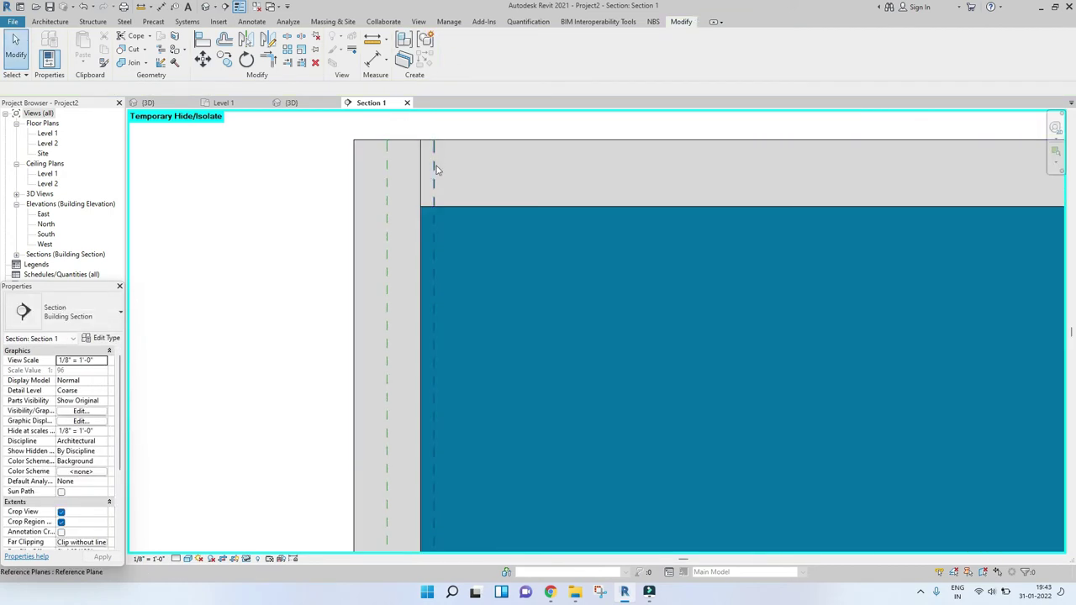
{"action": "left_click", "coordinate": [434, 166]}
{"action": "left_click", "coordinate": [465, 133]}
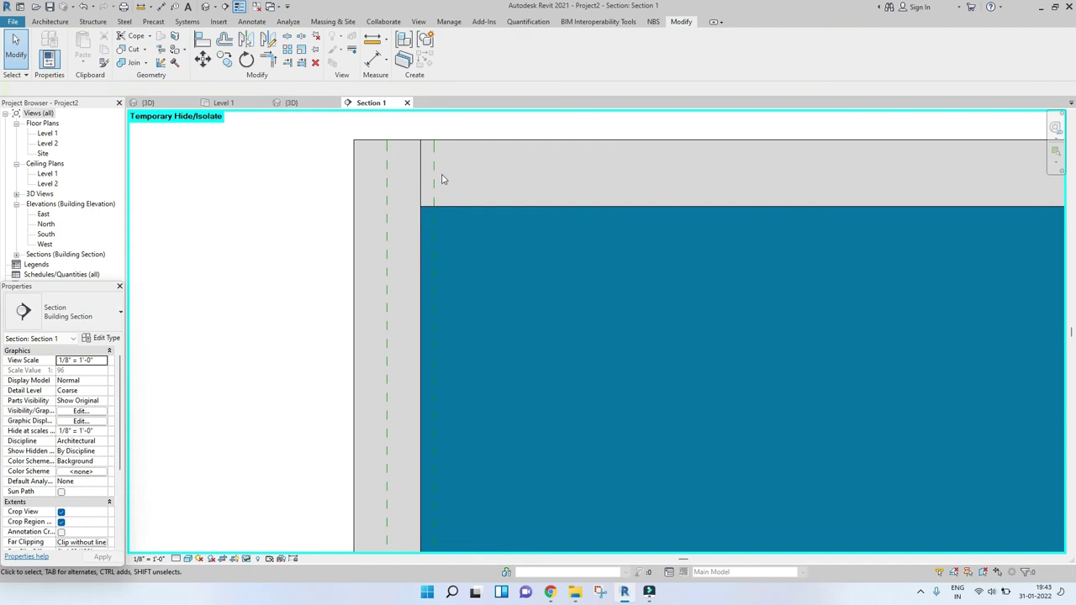
{"action": "middle_click_drag", "start_coordinate": [518, 139], "coordinate": [504, 181]}
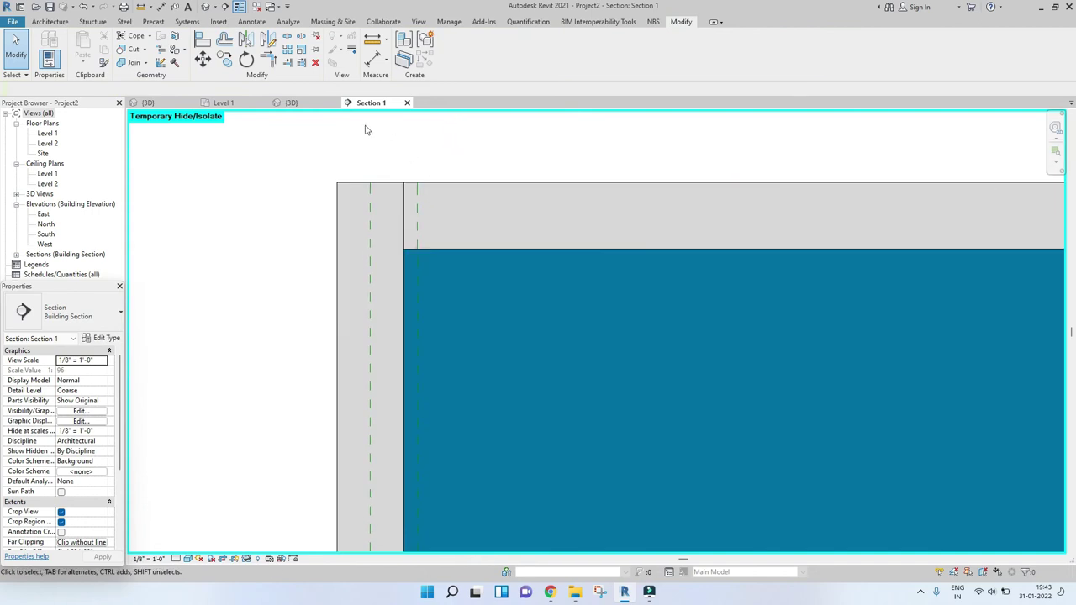
{"action": "scroll", "coordinate": [418, 200], "scroll_direction": "up", "scroll_amount": 1}
{"action": "left_click", "coordinate": [418, 197]}
{"action": "left_click", "coordinate": [422, 150]}
{"action": "left_click", "coordinate": [417, 187]}
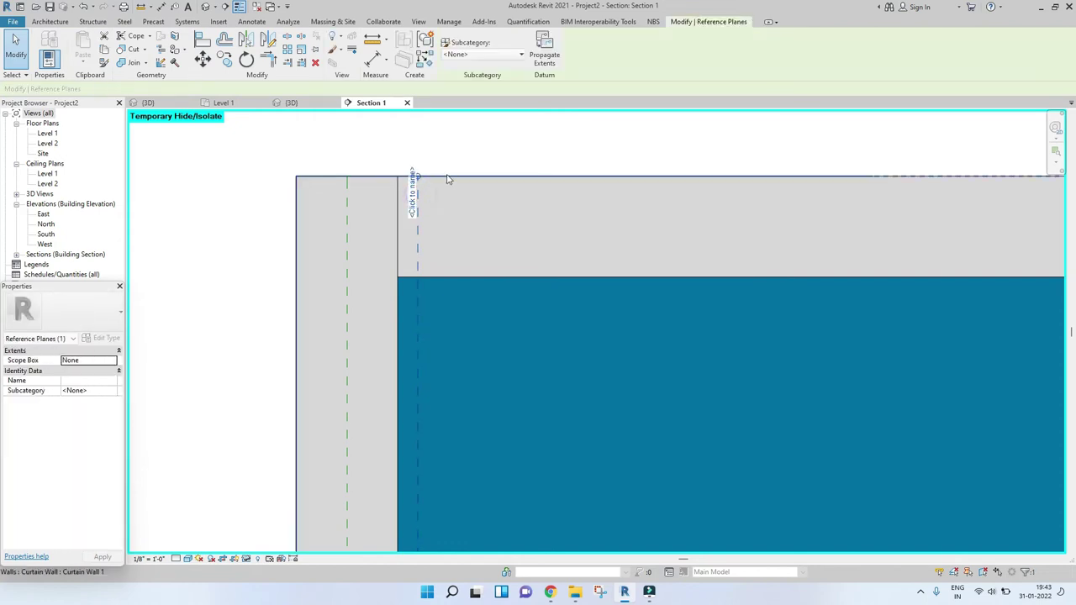
Place a vertical curtain grid line across all segments along the new reference plane beside the left border mullion.
{"action": "left_click", "coordinate": [446, 174]}
{"action": "left_click", "coordinate": [49, 21]}
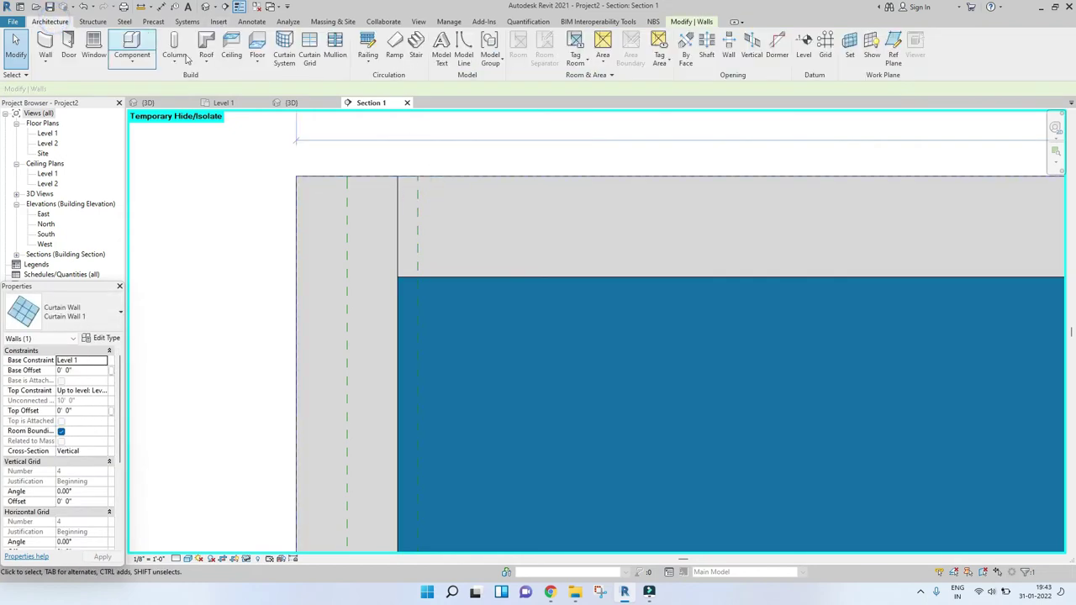
{"action": "left_click", "coordinate": [310, 59]}
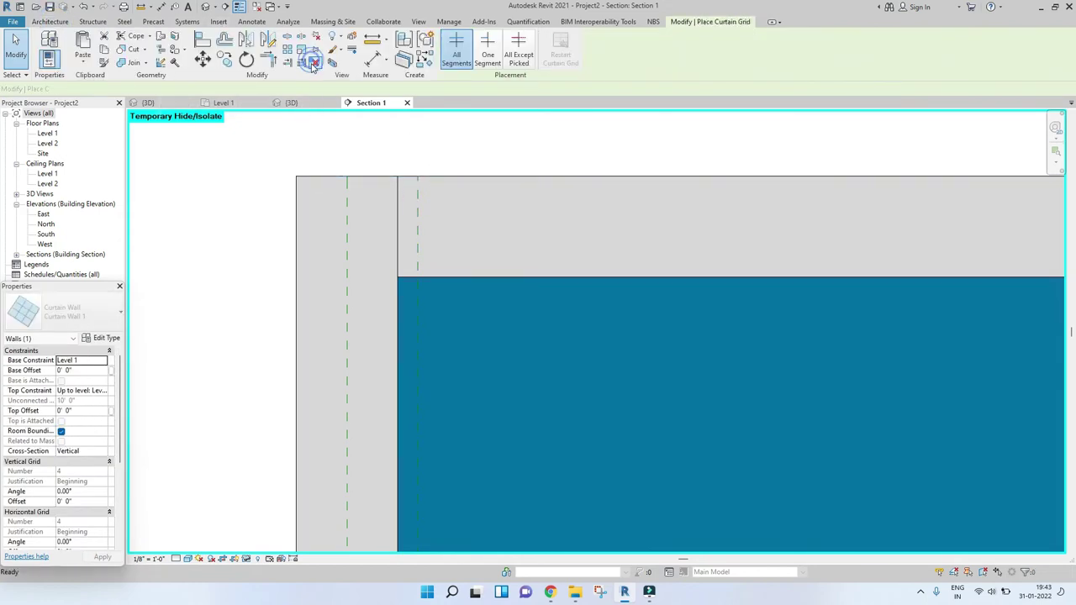
{"action": "left_click", "coordinate": [418, 178]}
{"action": "scroll", "coordinate": [417, 178], "scroll_direction": "down", "scroll_amount": 2}
{"action": "key", "text": "Escape"}
{"action": "scroll", "coordinate": [415, 298], "scroll_direction": "down", "scroll_amount": 3}
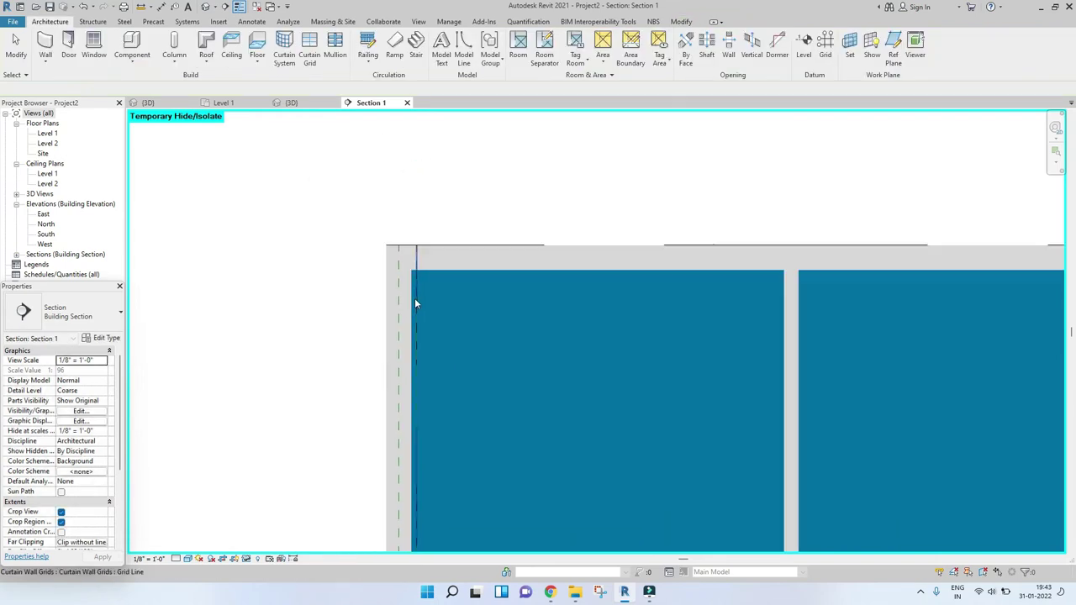
{"action": "scroll", "coordinate": [403, 217], "scroll_direction": "down", "scroll_amount": 5}
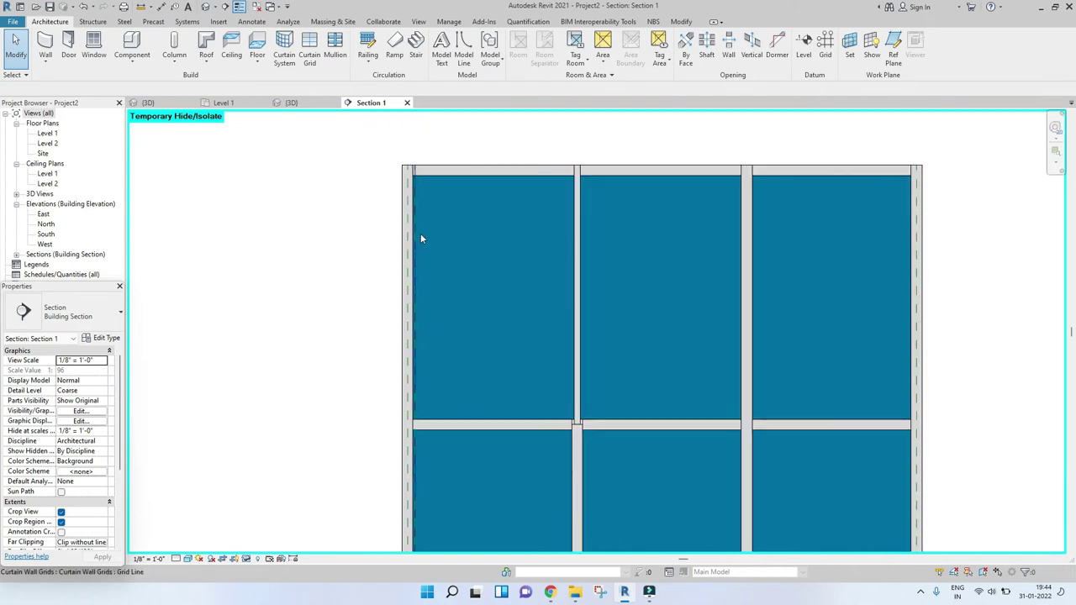
Place 1" Square mullions along the new vertical grid line beside the left border mullion, deleting the elements that cannot be created.
{"action": "left_click", "coordinate": [334, 46]}
{"action": "left_click", "coordinate": [84, 317]}
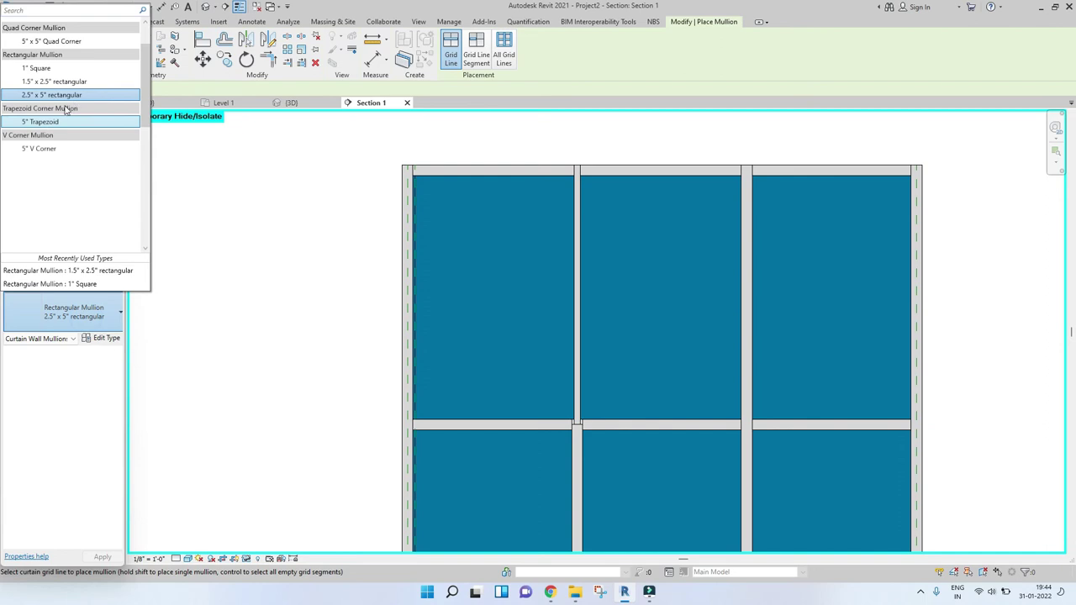
{"action": "left_click", "coordinate": [45, 70]}
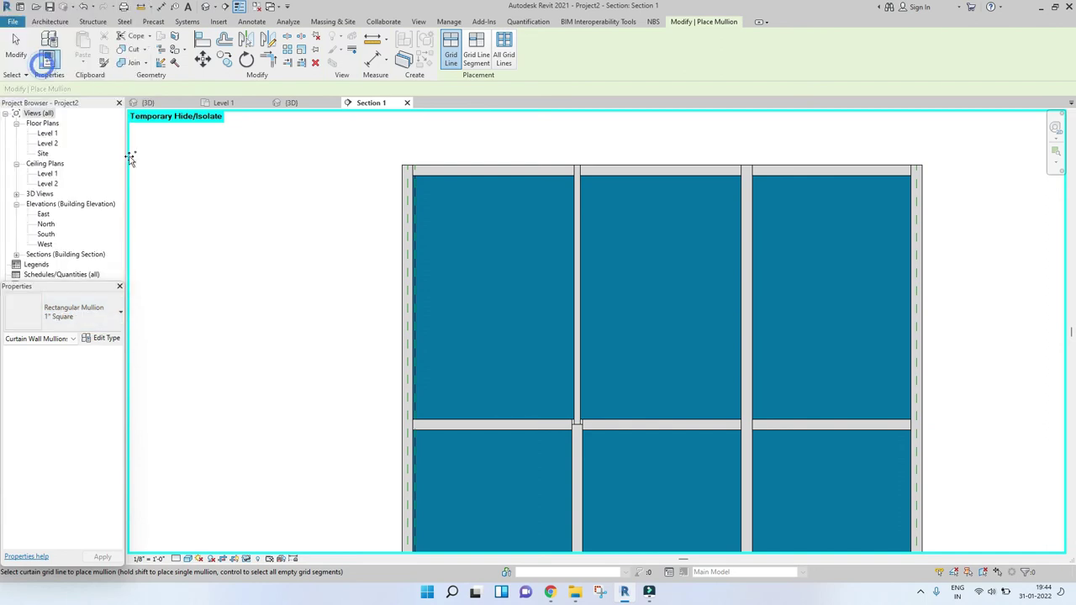
{"action": "left_click", "coordinate": [413, 251]}
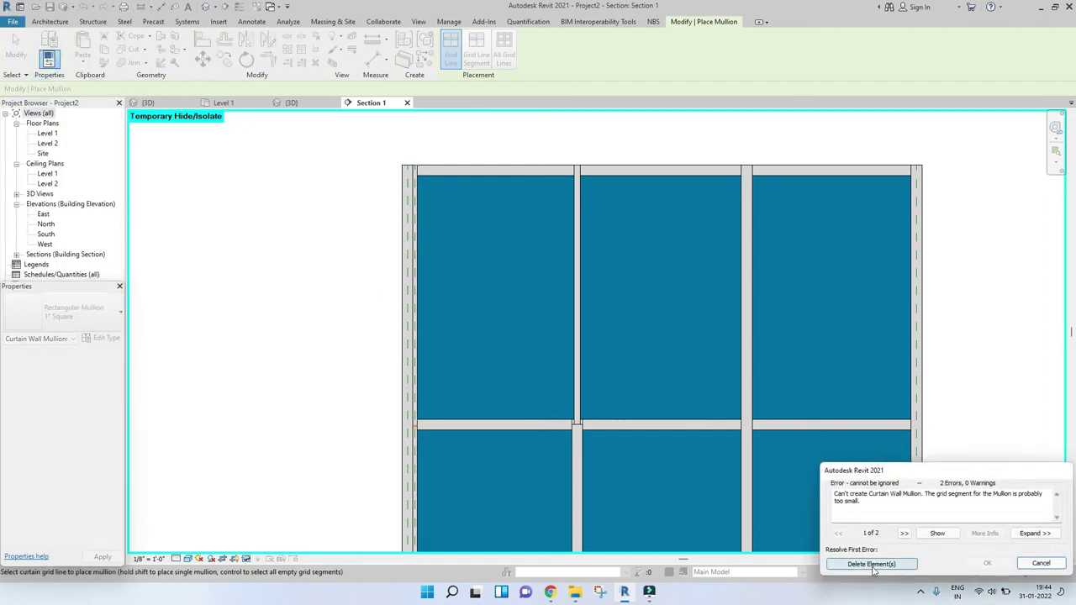
{"action": "left_click", "coordinate": [871, 564]}
{"action": "key", "text": "Escape"}
{"action": "middle_click_drag", "start_coordinate": [530, 392], "coordinate": [534, 315]}
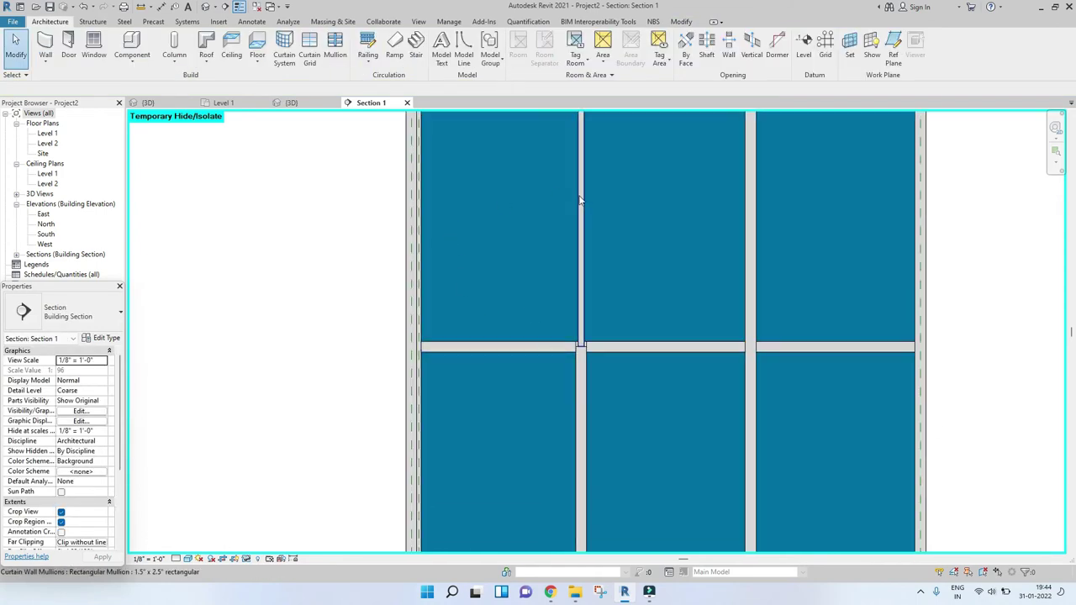
Inspect the new 1" Square mullion at the curtain wall's upper left corner in the 3D view.
{"action": "left_click", "coordinate": [291, 102]}
{"action": "middle_click_drag", "start_coordinate": [592, 370], "coordinate": [526, 486], "text": "shift"}
{"action": "scroll", "coordinate": [391, 262], "scroll_direction": "up", "scroll_amount": 2}
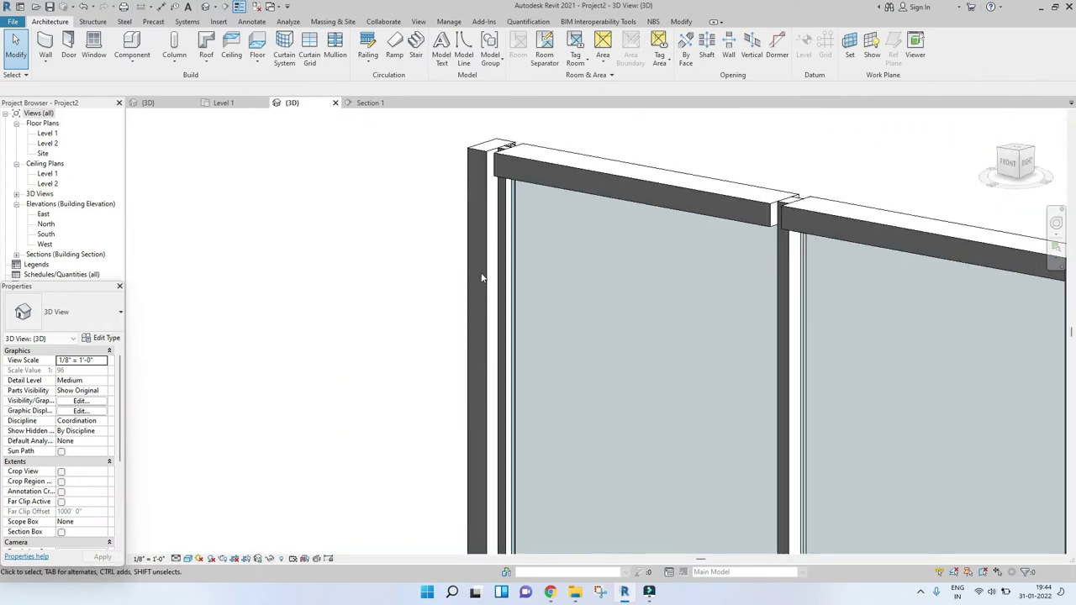
{"action": "middle_click_drag", "start_coordinate": [502, 175], "coordinate": [514, 284]}
{"action": "scroll", "coordinate": [515, 284], "scroll_direction": "up", "scroll_amount": 2}
{"action": "scroll", "coordinate": [491, 222], "scroll_direction": "up", "scroll_amount": 2}
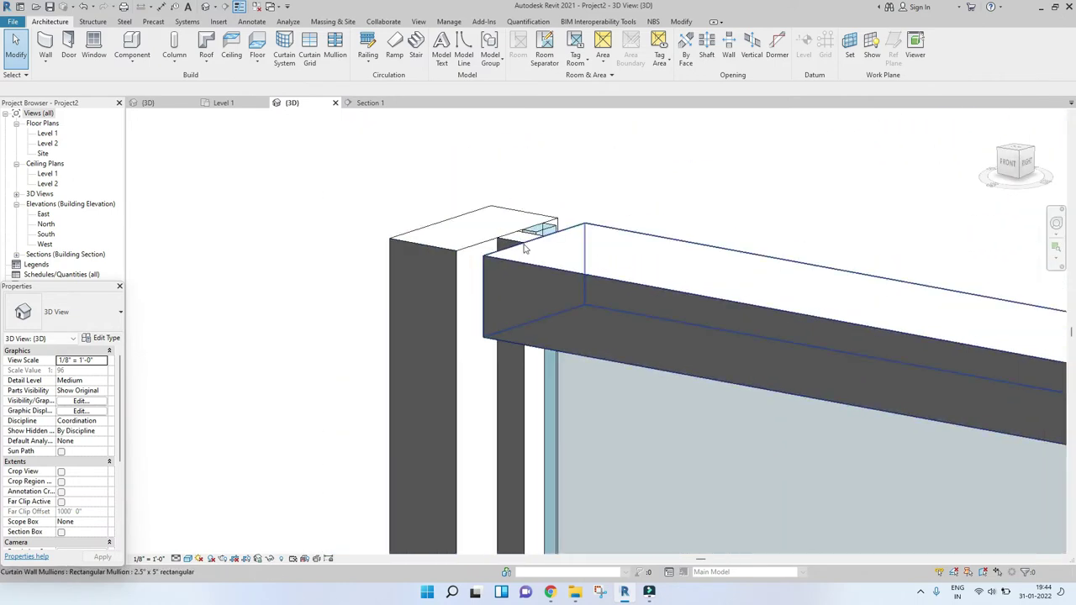
{"action": "left_click", "coordinate": [488, 244]}
{"action": "middle_click_drag", "start_coordinate": [533, 287], "coordinate": [578, 290], "text": "shift"}
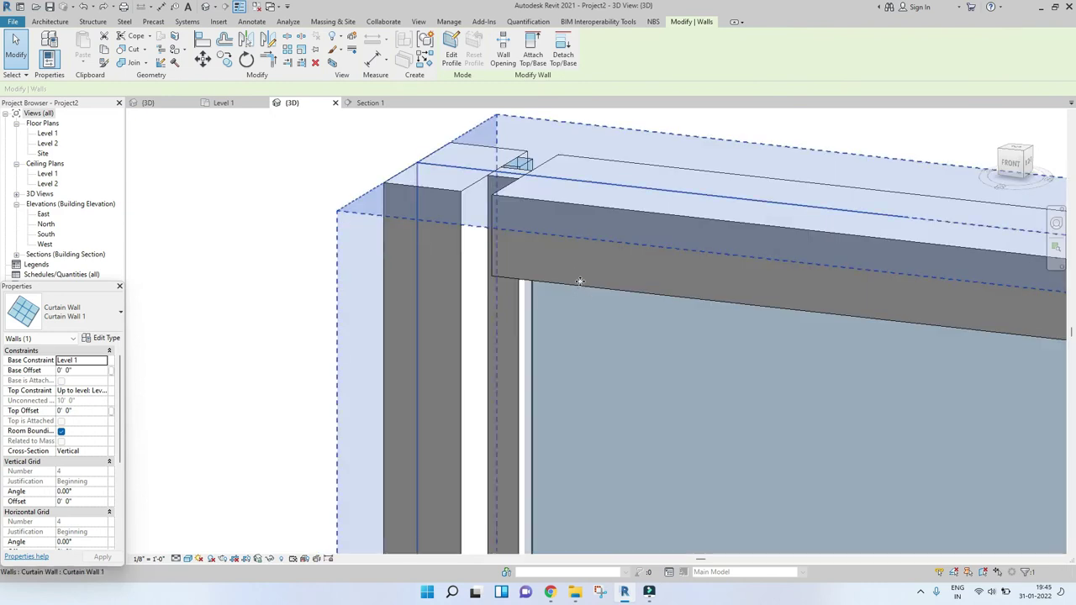
Toggle the left join of the top-left 2.5" x 5" mullion so it runs over the 1" Square mullion to the border mullion.
{"action": "left_click", "coordinate": [560, 328]}
{"action": "key", "text": "Tab"}
{"action": "left_click", "coordinate": [586, 291]}
{"action": "key", "text": "Tab"}
{"action": "left_click", "coordinate": [586, 291]}
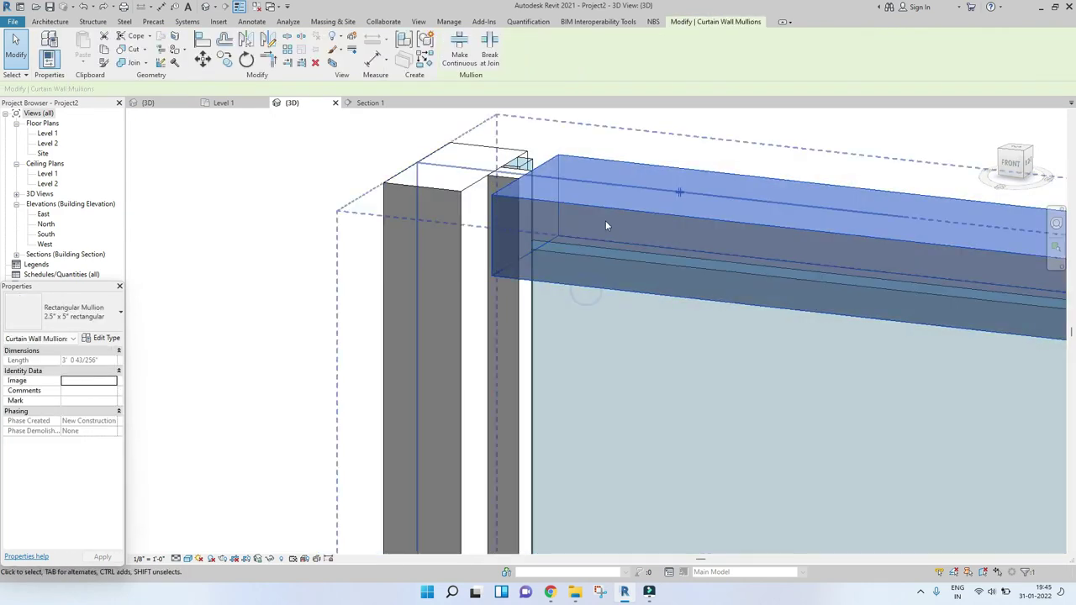
{"action": "left_click", "coordinate": [680, 193]}
{"action": "scroll", "coordinate": [598, 206], "scroll_direction": "down", "scroll_amount": 2}
{"action": "left_click", "coordinate": [653, 356]}
Examine the wall's left side in 3D and the top mullion segments' types in Section 1.
{"action": "middle_click_drag", "start_coordinate": [650, 353], "coordinate": [519, 184]}
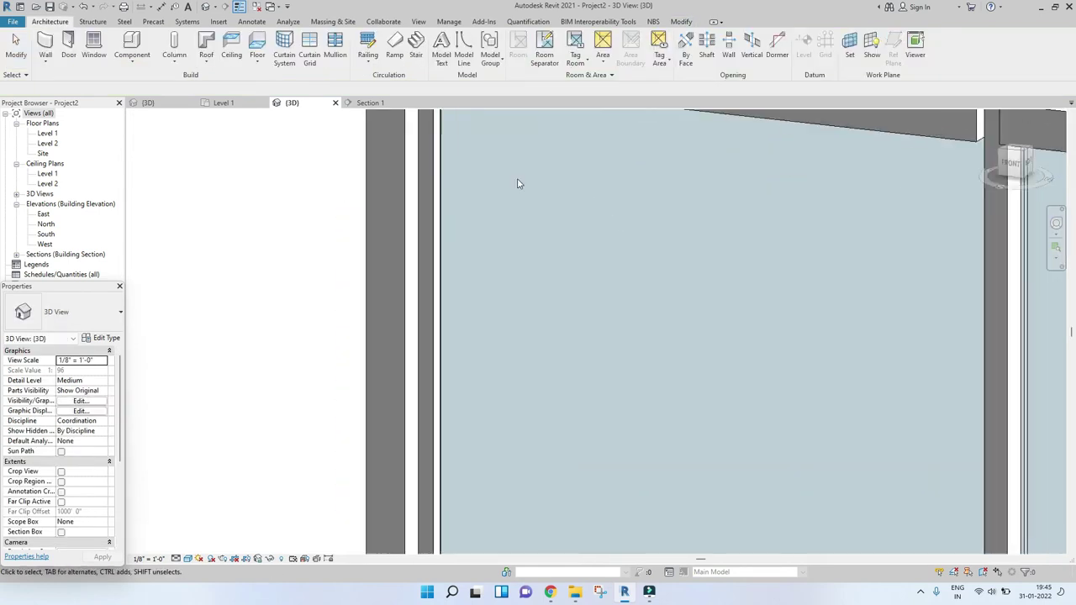
{"action": "scroll", "coordinate": [506, 355], "scroll_direction": "down", "scroll_amount": 6}
{"action": "middle_click_drag", "start_coordinate": [506, 360], "coordinate": [506, 336], "text": "shift"}
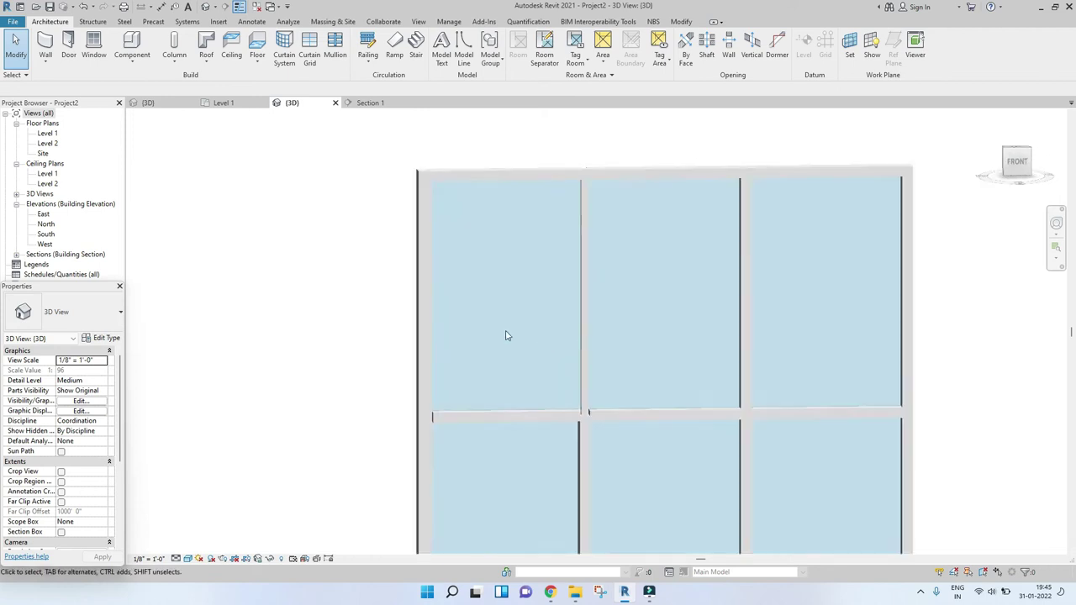
{"action": "scroll", "coordinate": [506, 336], "scroll_direction": "up", "scroll_amount": 6}
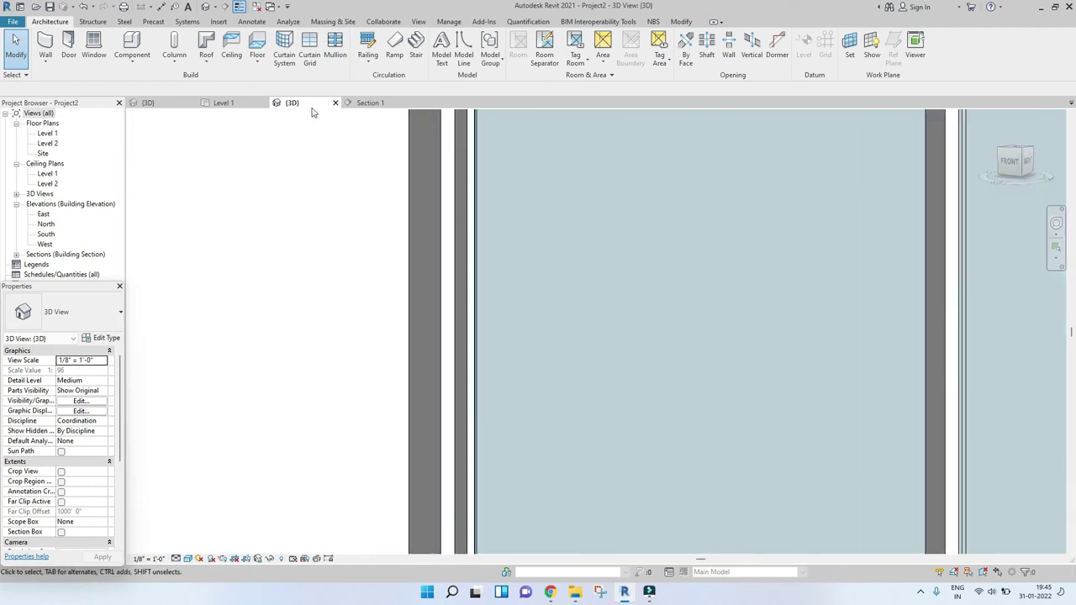
{"action": "left_click", "coordinate": [370, 102]}
{"action": "scroll", "coordinate": [440, 185], "scroll_direction": "up", "scroll_amount": 3}
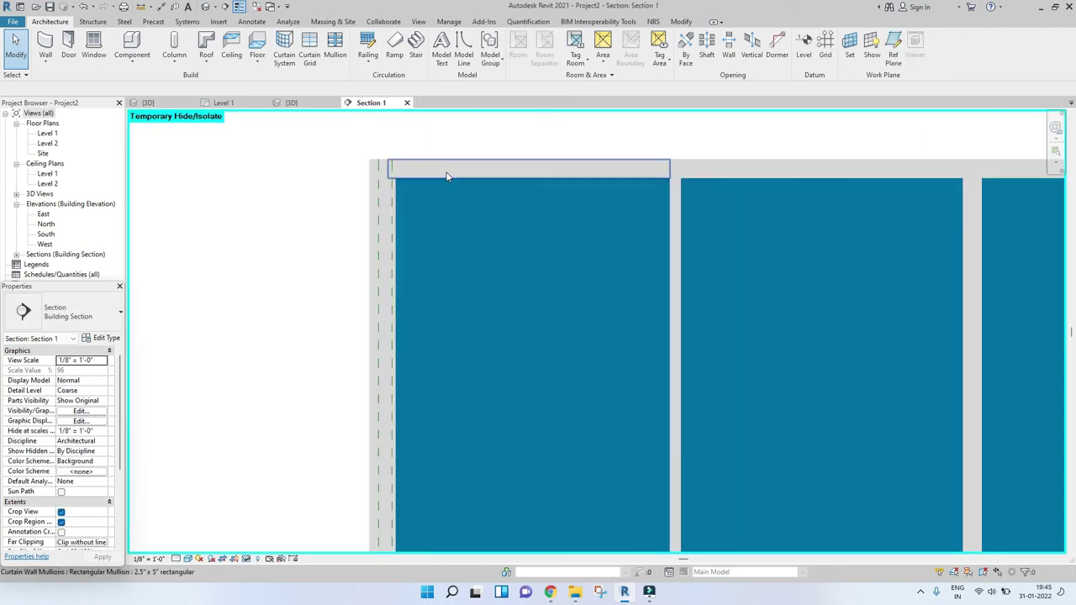
{"action": "left_click", "coordinate": [444, 173]}
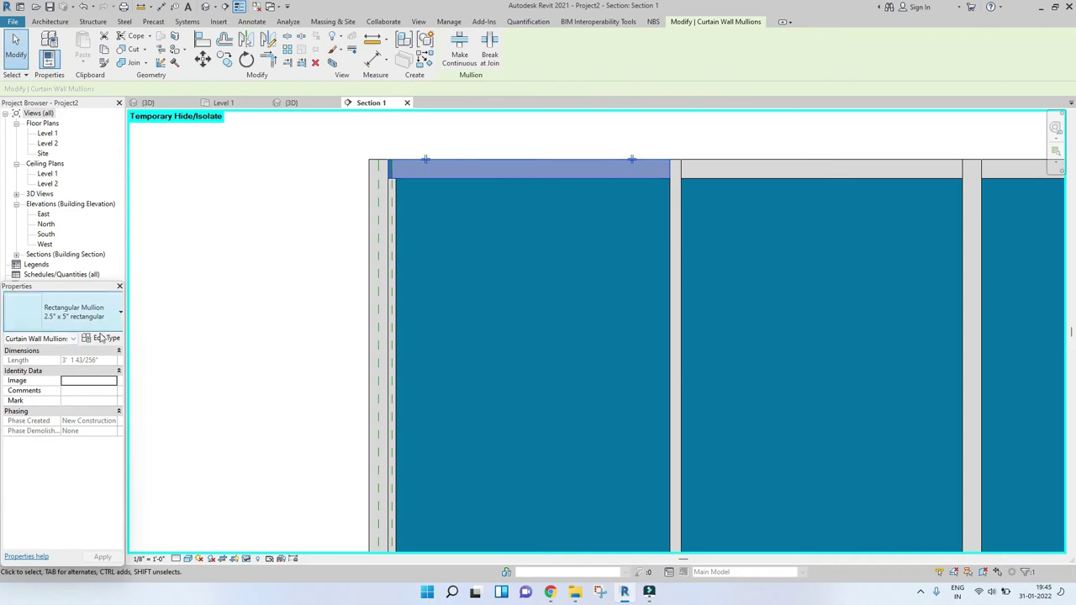
{"action": "scroll", "coordinate": [337, 216], "scroll_direction": "down", "scroll_amount": 2}
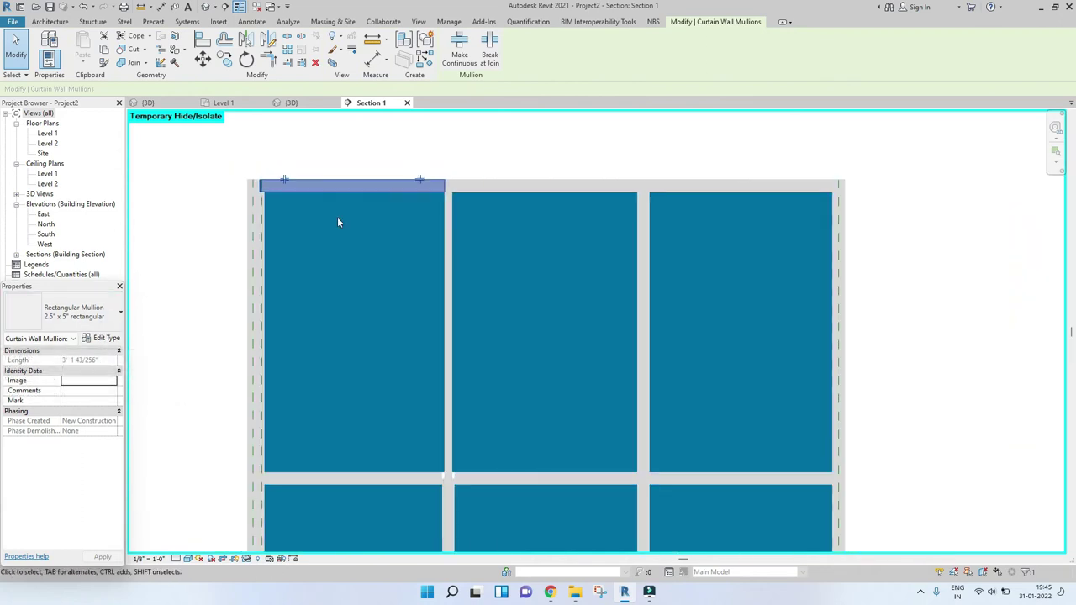
{"action": "left_click", "coordinate": [538, 193]}
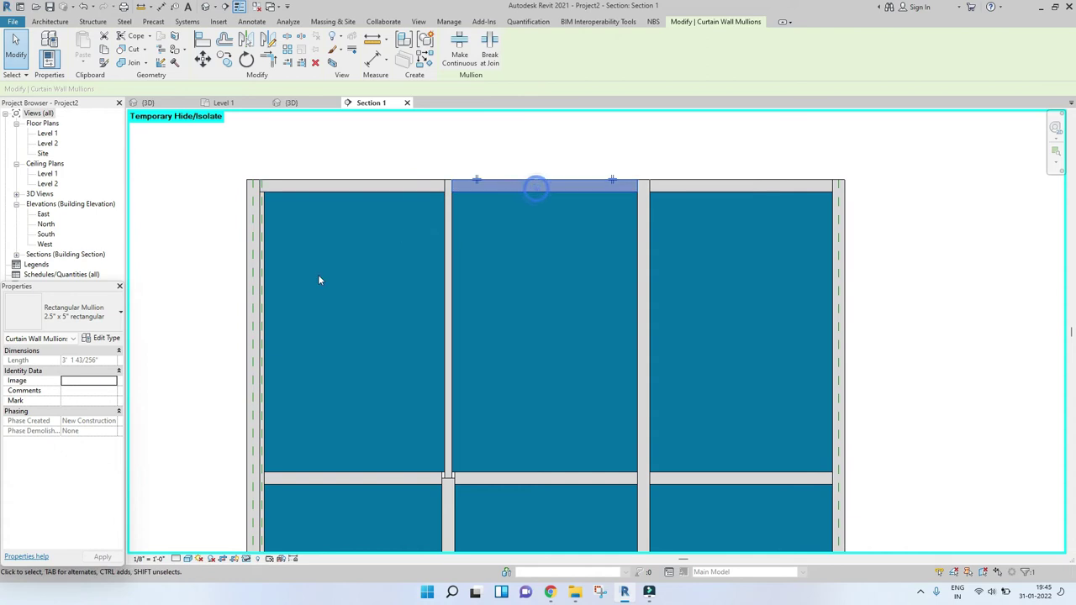
Duplicate the type of the upper 1.5" x 2.5" vertical mullion segment as 2" x 4" rectangular.
{"action": "left_click", "coordinate": [449, 370]}
{"action": "scroll", "coordinate": [430, 251], "scroll_direction": "up", "scroll_amount": 2}
{"action": "left_click", "coordinate": [105, 338]}
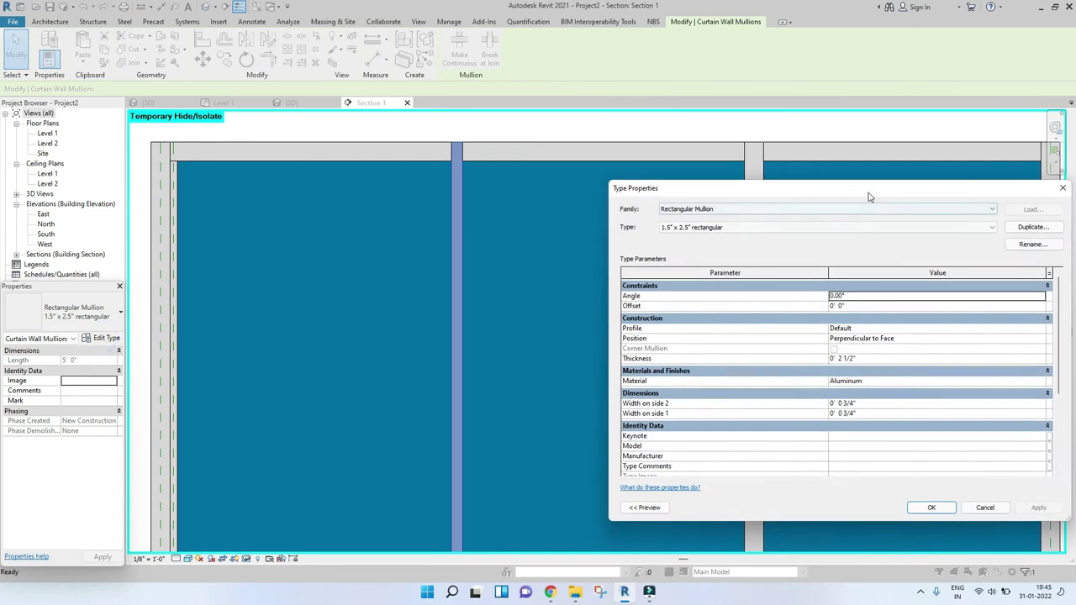
{"action": "left_click_drag", "start_coordinate": [870, 193], "coordinate": [681, 100]}
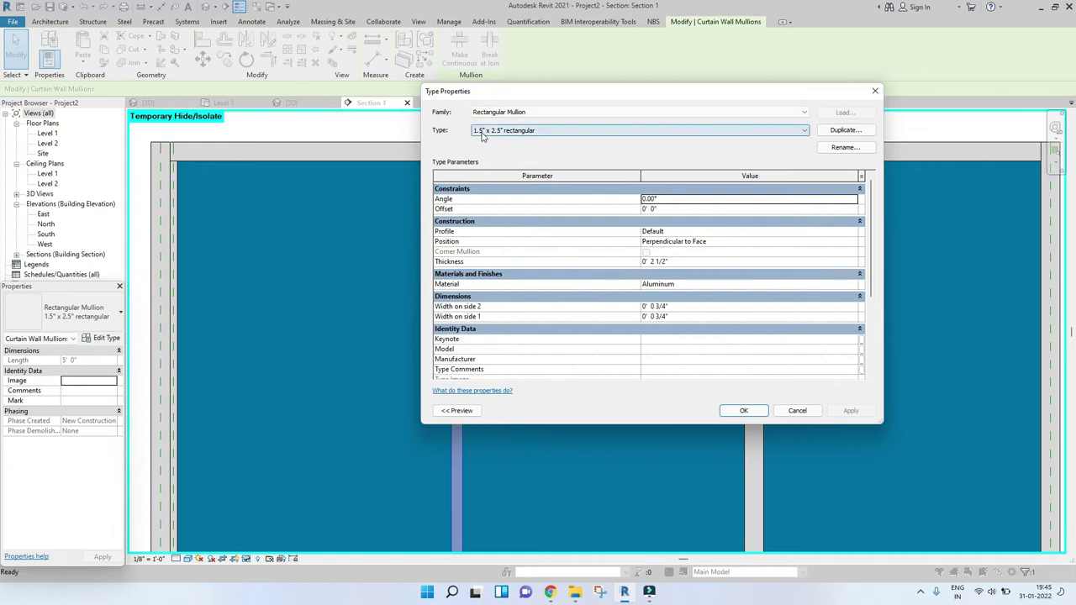
{"action": "left_click", "coordinate": [844, 130]}
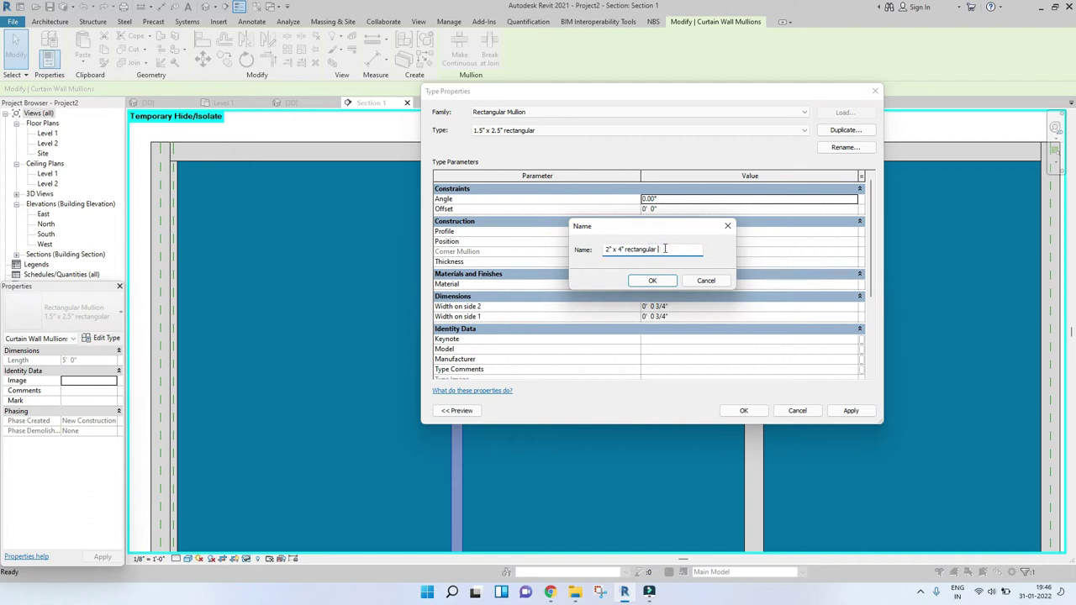
{"action": "left_click", "coordinate": [653, 281]}
Set the 2" x 4" rectangular mullion type's thickness to 4" and its width on both sides to 1".
{"action": "left_click", "coordinate": [664, 262]}
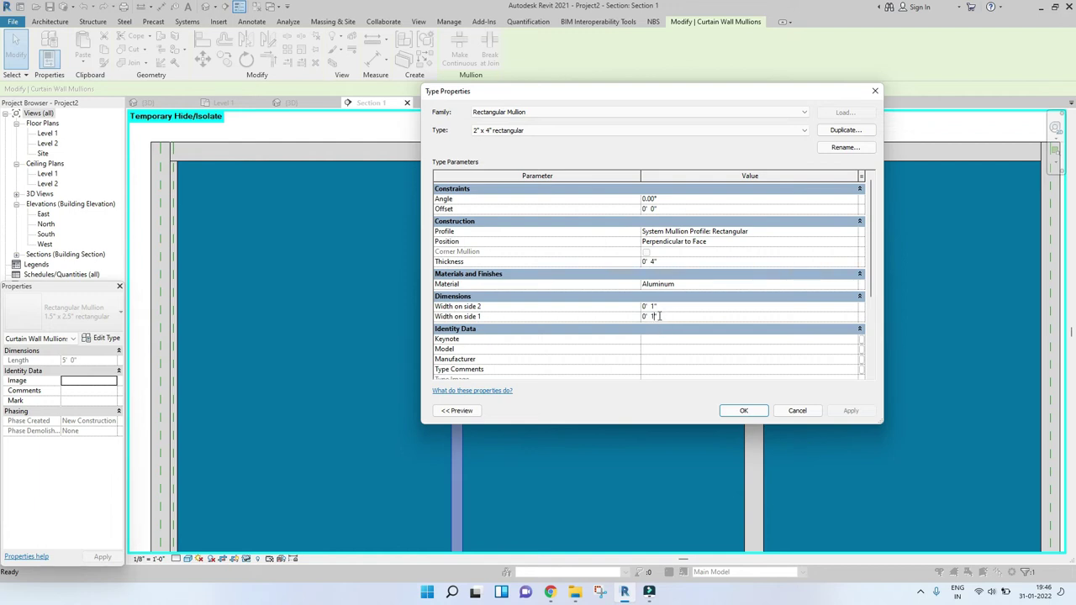
{"action": "left_click", "coordinate": [744, 411]}
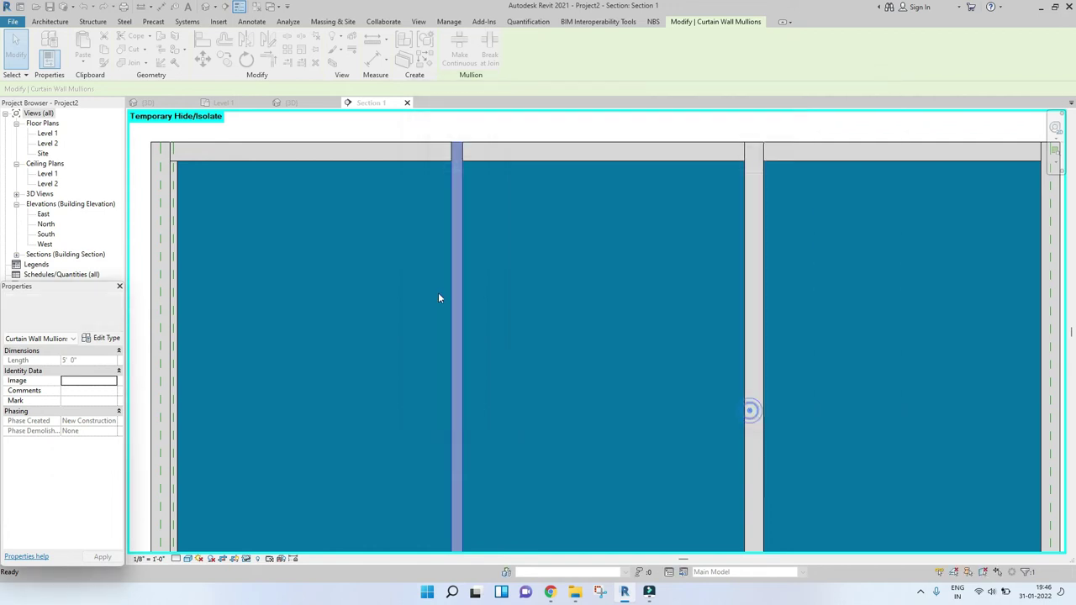
{"action": "scroll", "coordinate": [464, 175], "scroll_direction": "up", "scroll_amount": 3}
Inspect the resized 2" x 4" vertical mullion and its junction with the horizontal mullions in the 3D view.
{"action": "left_click", "coordinate": [291, 103]}
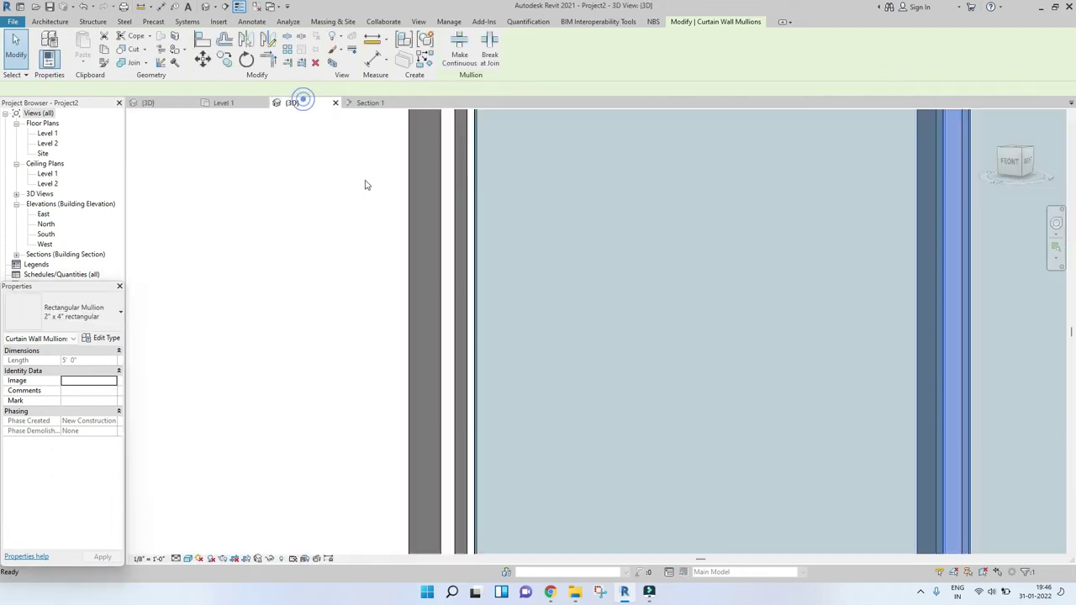
{"action": "middle_click_drag", "start_coordinate": [489, 218], "coordinate": [637, 273], "text": "shift"}
{"action": "middle_click_drag", "start_coordinate": [637, 273], "coordinate": [554, 241]}
{"action": "scroll", "coordinate": [622, 233], "scroll_direction": "up", "scroll_amount": 3}
{"action": "scroll", "coordinate": [728, 230], "scroll_direction": "up", "scroll_amount": 3}
{"action": "scroll", "coordinate": [667, 291], "scroll_direction": "up", "scroll_amount": 2}
{"action": "left_click", "coordinate": [666, 291]}
{"action": "scroll", "coordinate": [621, 276], "scroll_direction": "down", "scroll_amount": 3}
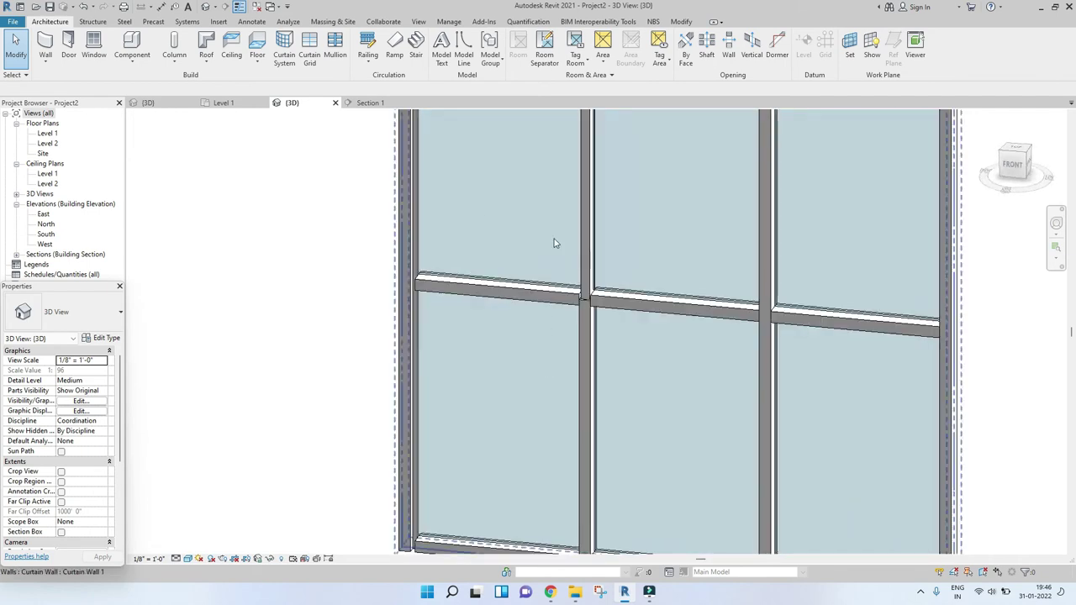
{"action": "scroll", "coordinate": [547, 193], "scroll_direction": "down", "scroll_amount": 2}
Open the type properties of the top mullion above the right-hand panel in Section 1.
{"action": "left_click", "coordinate": [366, 104]}
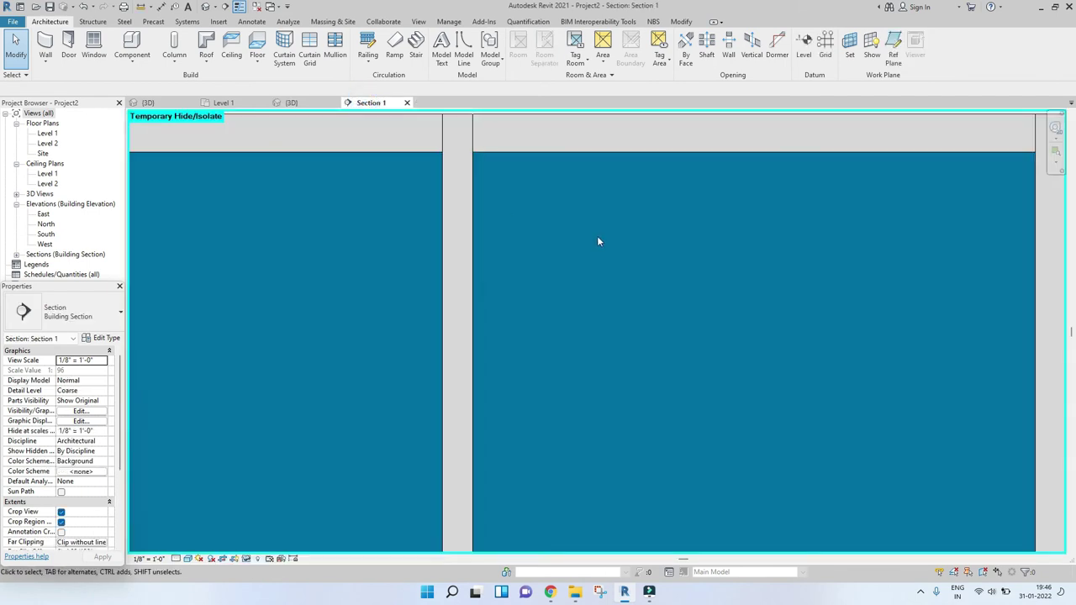
{"action": "scroll", "coordinate": [597, 235], "scroll_direction": "down", "scroll_amount": 4}
{"action": "middle_click_drag", "start_coordinate": [743, 311], "coordinate": [694, 311]}
{"action": "scroll", "coordinate": [924, 212], "scroll_direction": "up", "scroll_amount": 1}
{"action": "scroll", "coordinate": [924, 211], "scroll_direction": "up", "scroll_amount": 1}
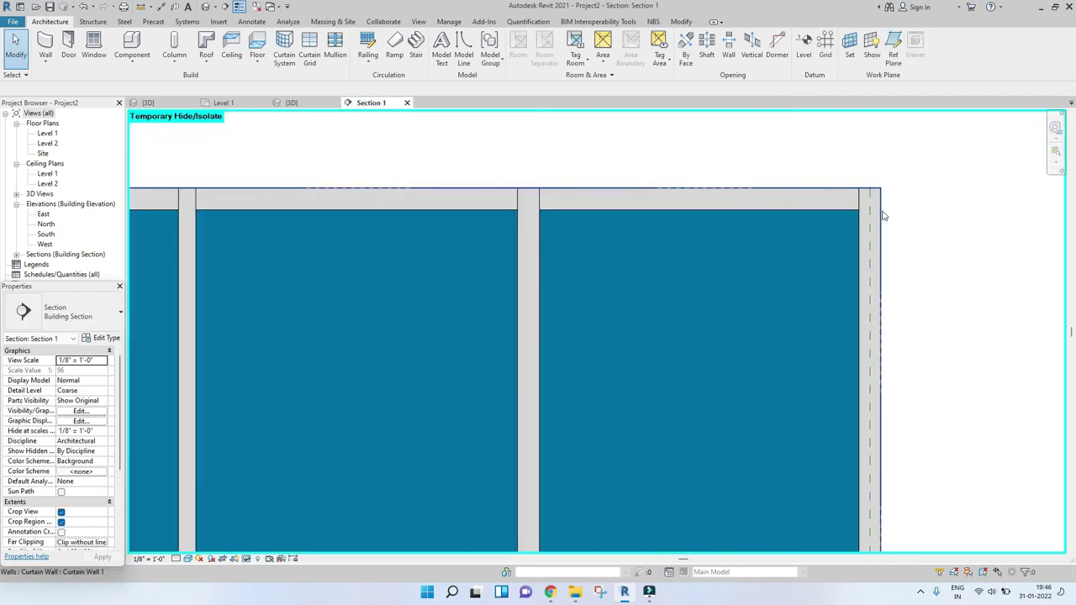
{"action": "left_click", "coordinate": [881, 212]}
{"action": "left_click", "coordinate": [734, 229]}
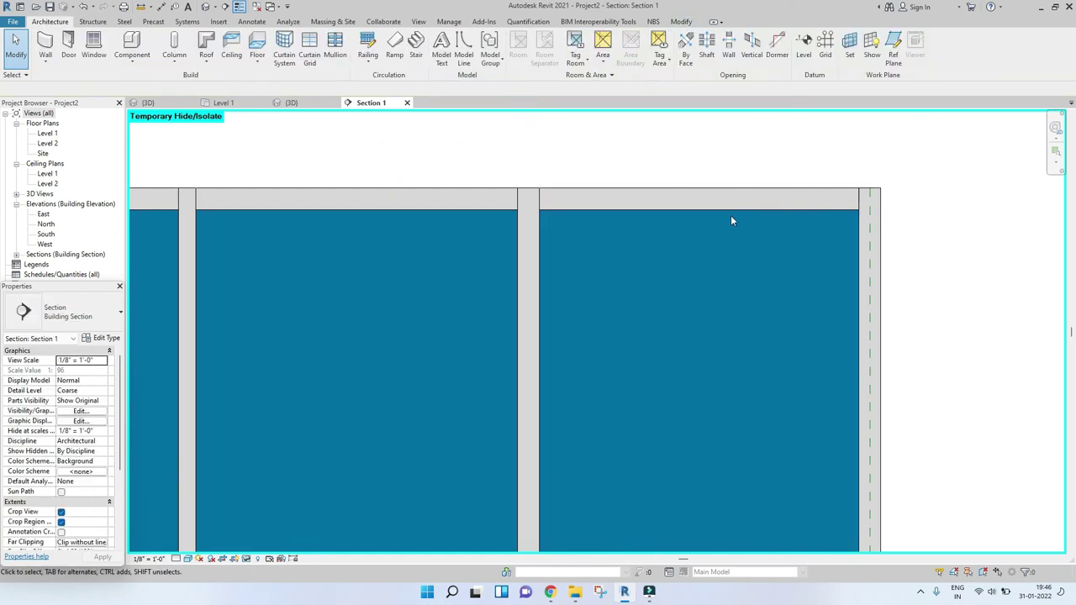
{"action": "left_click", "coordinate": [730, 209]}
{"action": "left_click", "coordinate": [102, 338]}
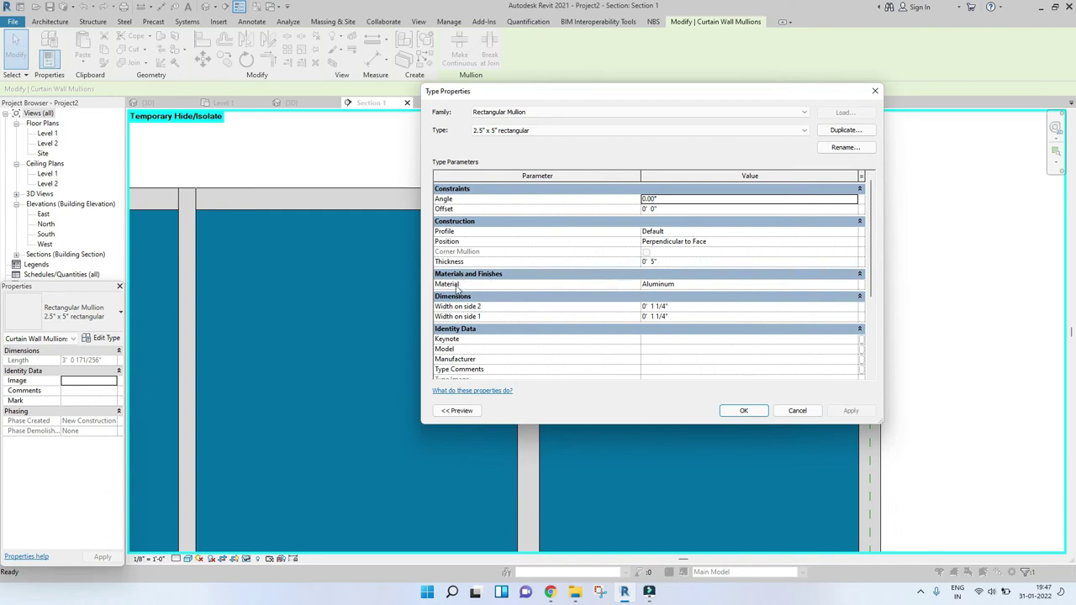
Browse the project materials available for the 2.5" x 5" rectangular mullion type and keep Aluminum.
{"action": "left_click", "coordinate": [854, 284]}
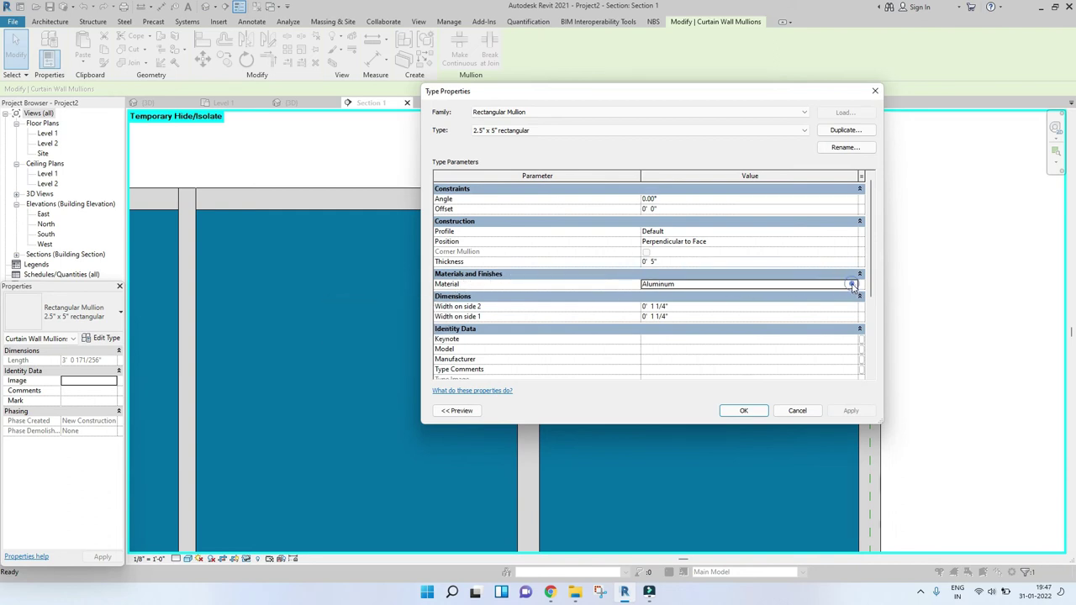
{"action": "left_click", "coordinate": [856, 284]}
{"action": "scroll", "coordinate": [653, 325], "scroll_direction": "down", "scroll_amount": 3}
{"action": "scroll", "coordinate": [654, 325], "scroll_direction": "down", "scroll_amount": 15}
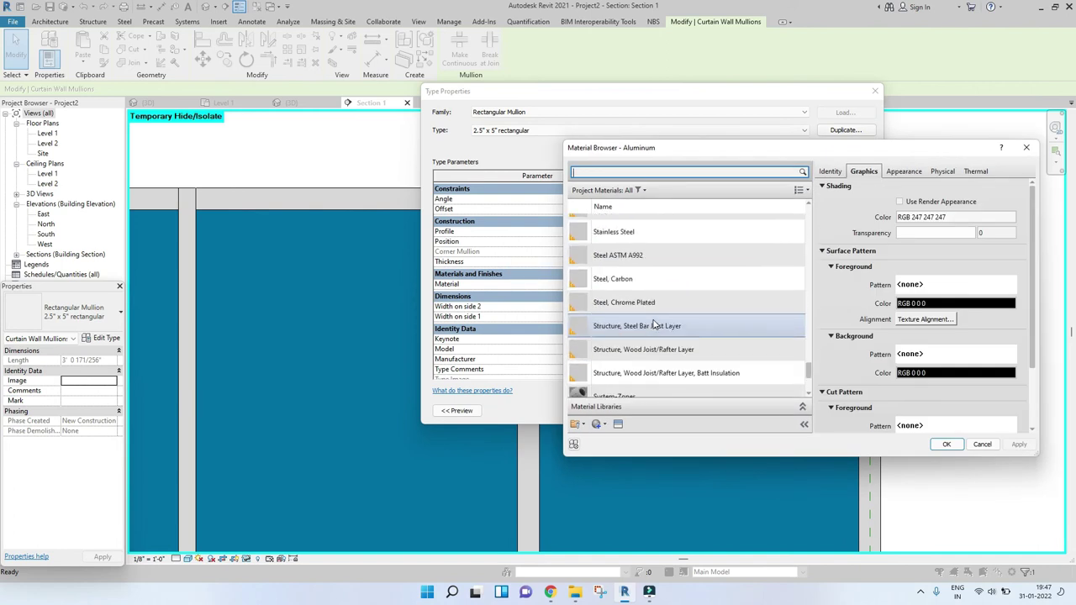
{"action": "scroll", "coordinate": [654, 325], "scroll_direction": "down", "scroll_amount": 2}
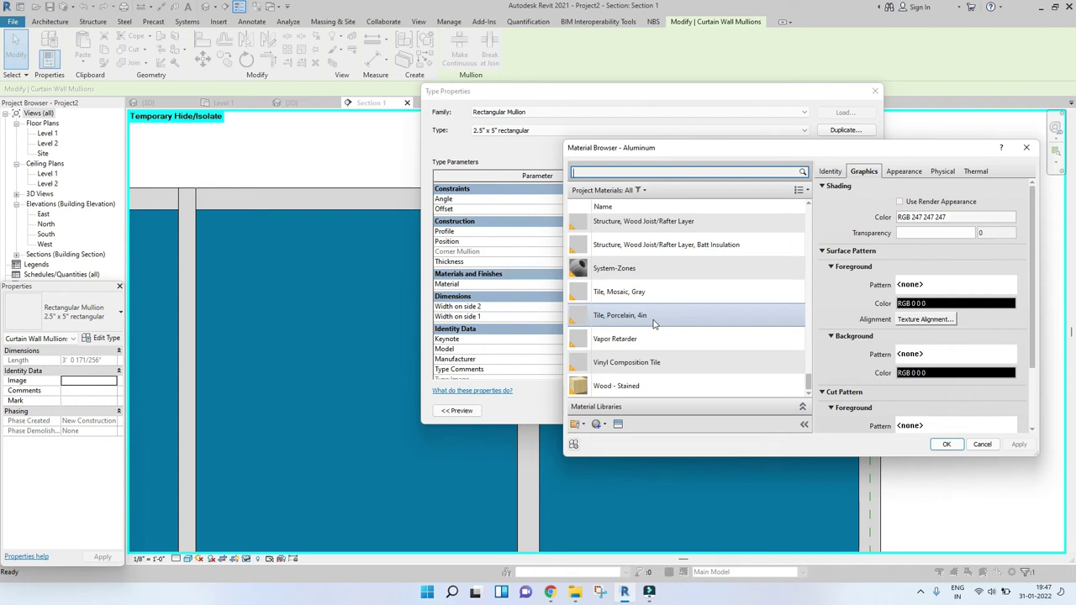
{"action": "scroll", "coordinate": [653, 323], "scroll_direction": "up", "scroll_amount": 20}
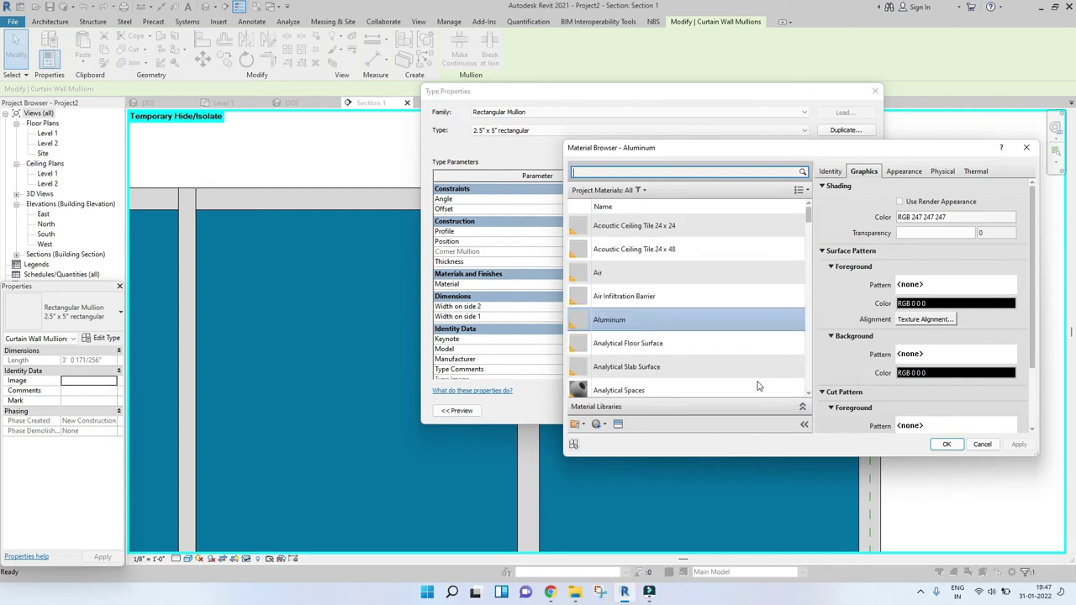
{"action": "scroll", "coordinate": [677, 352], "scroll_direction": "down", "scroll_amount": 6}
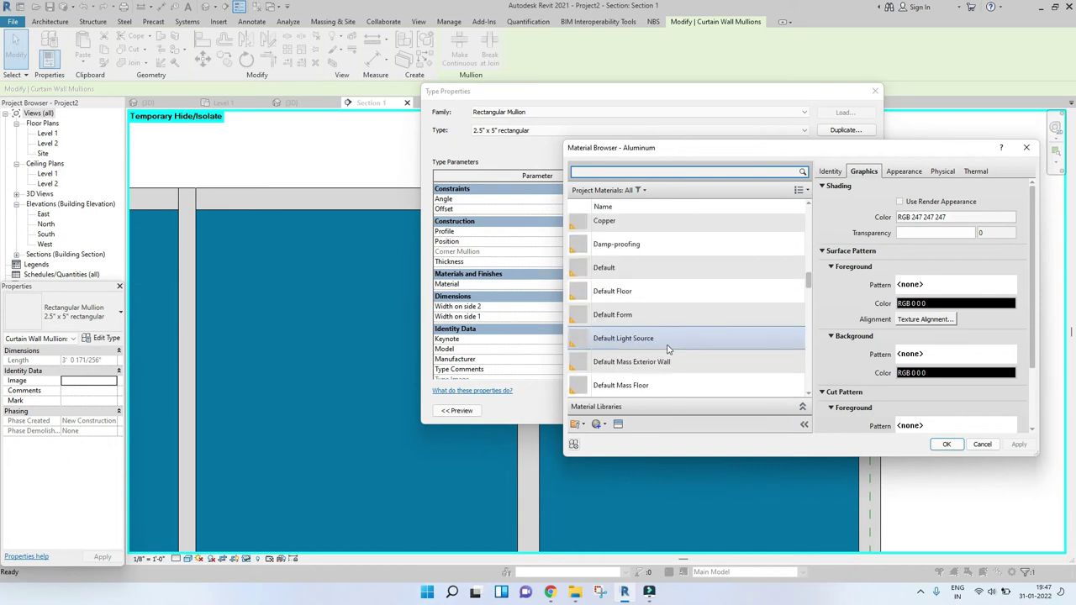
{"action": "left_click", "coordinate": [947, 444]}
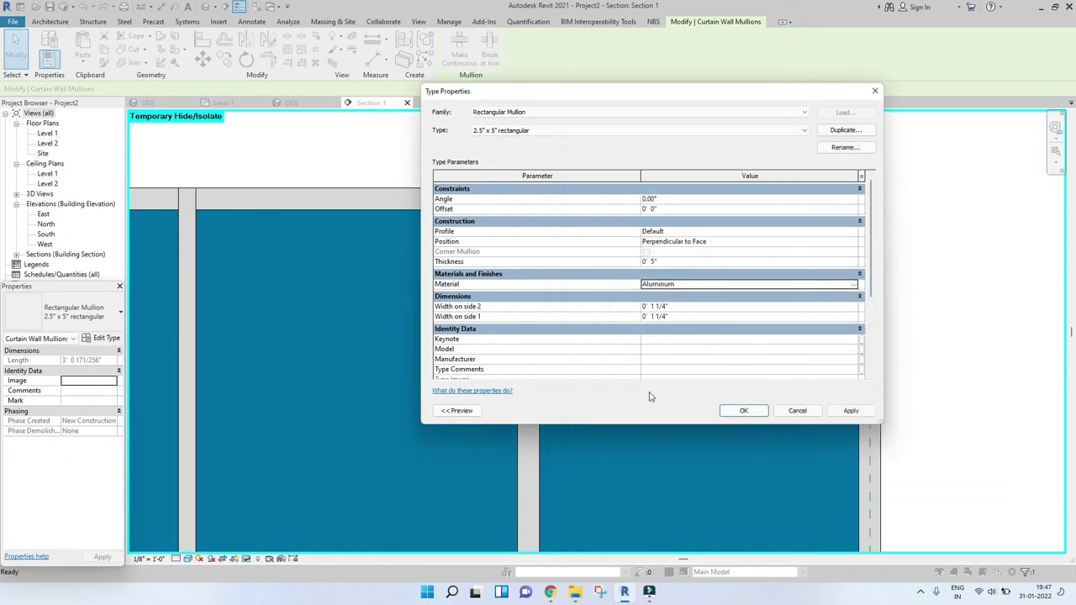
{"action": "left_click", "coordinate": [735, 414]}
{"action": "left_click", "coordinate": [691, 305]}
Examine the glazed panels between the mullions in Section 1 and the 3D view, checking the upper right-hand panel's properties.
{"action": "scroll", "coordinate": [690, 305], "scroll_direction": "down", "scroll_amount": 4}
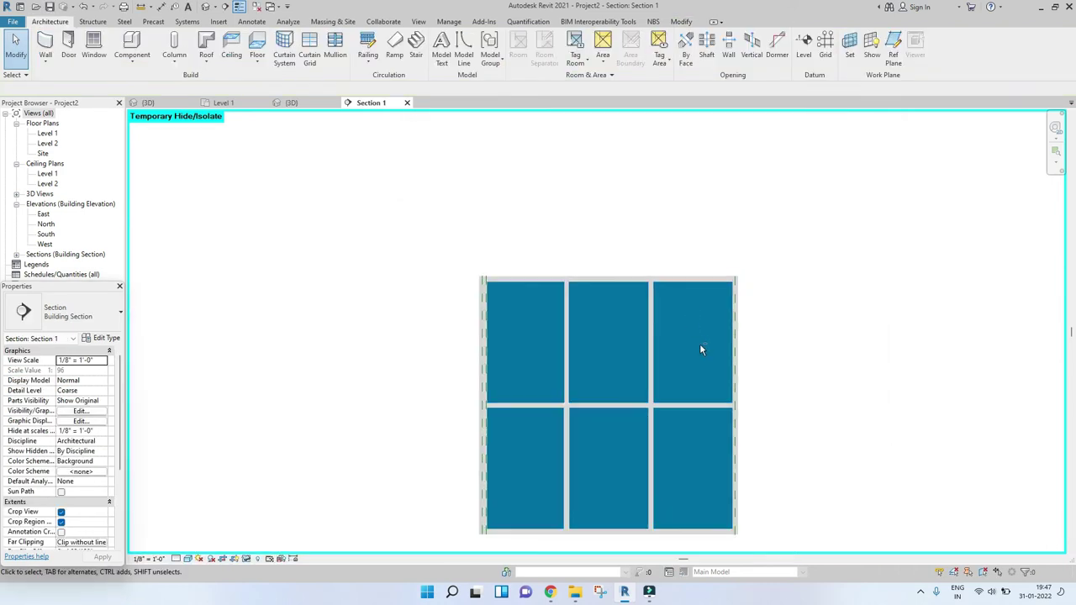
{"action": "middle_click_drag", "start_coordinate": [726, 345], "coordinate": [645, 367]}
{"action": "left_click", "coordinate": [292, 102]}
{"action": "middle_click_drag", "start_coordinate": [534, 280], "coordinate": [580, 399], "text": "shift"}
{"action": "scroll", "coordinate": [580, 398], "scroll_direction": "up", "scroll_amount": 3}
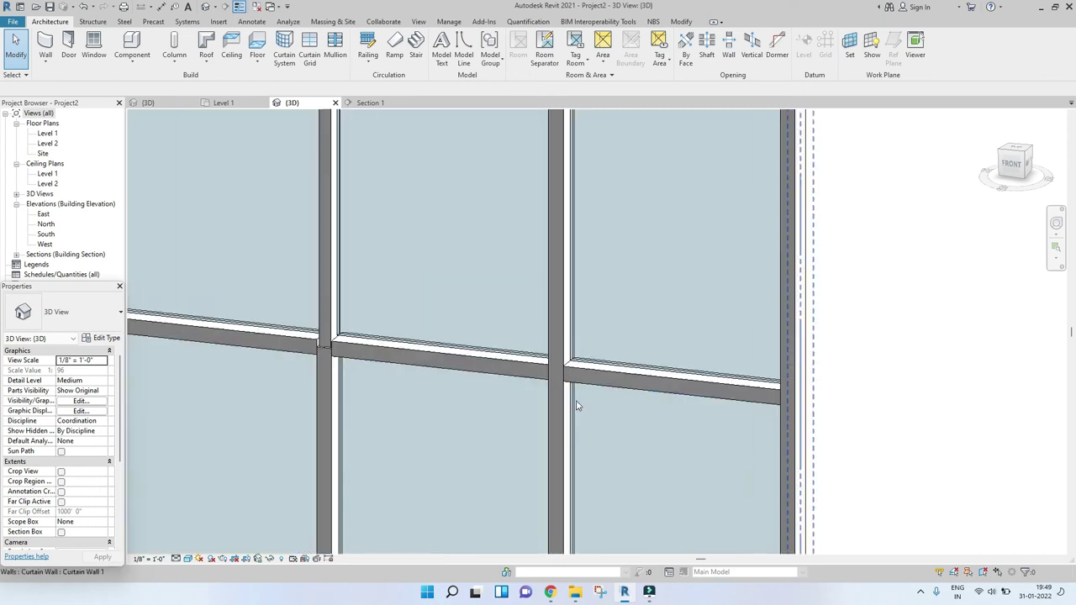
{"action": "left_click", "coordinate": [576, 350]}
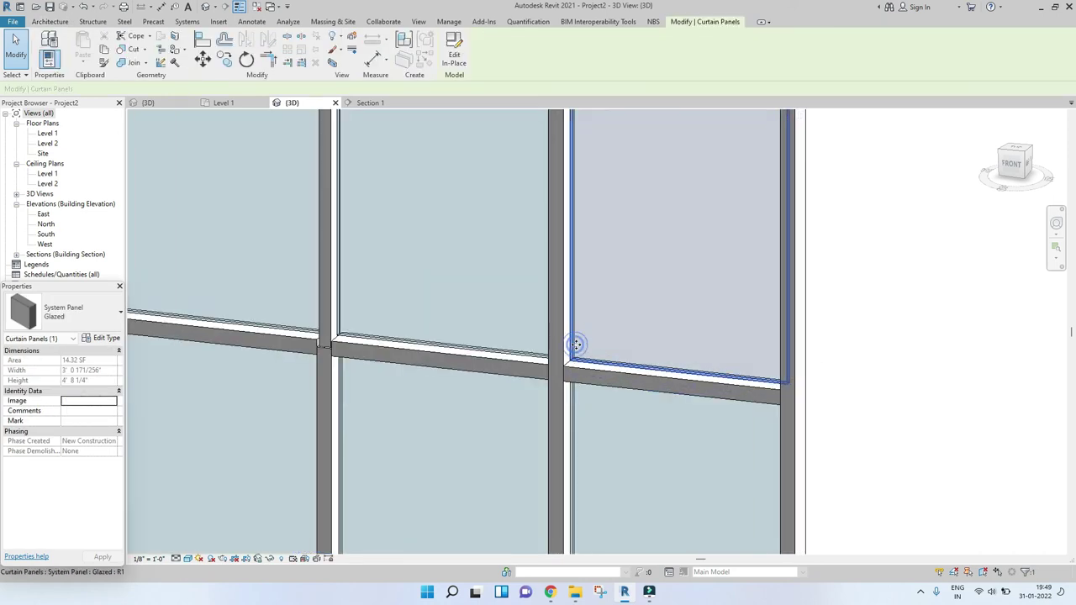
{"action": "scroll", "coordinate": [577, 345], "scroll_direction": "down", "scroll_amount": 3}
{"action": "middle_click_drag", "start_coordinate": [495, 353], "coordinate": [527, 310], "text": "shift"}
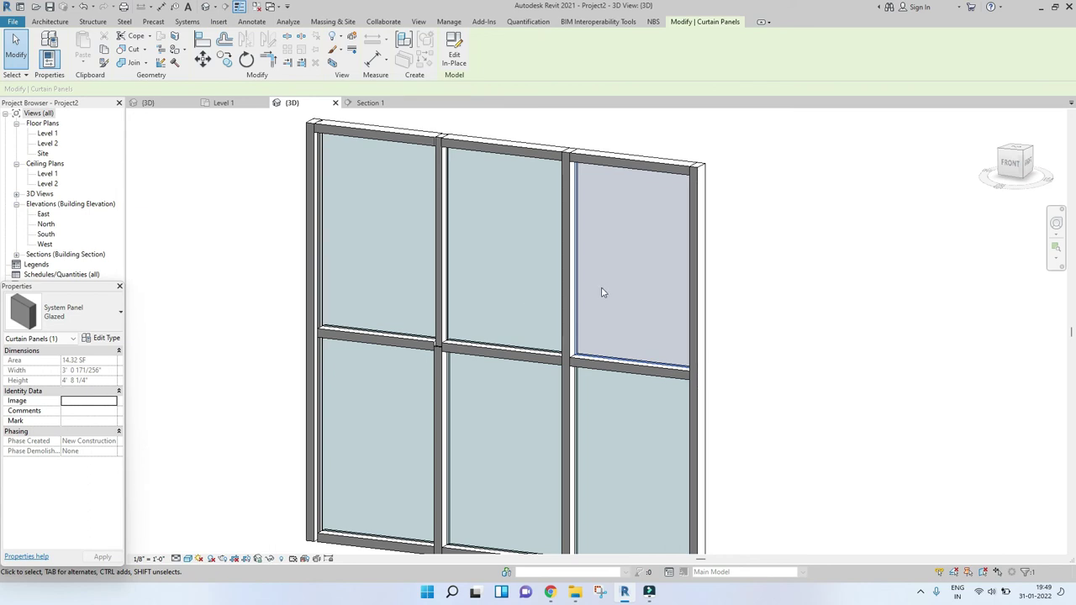
{"action": "key", "text": "Escape"}
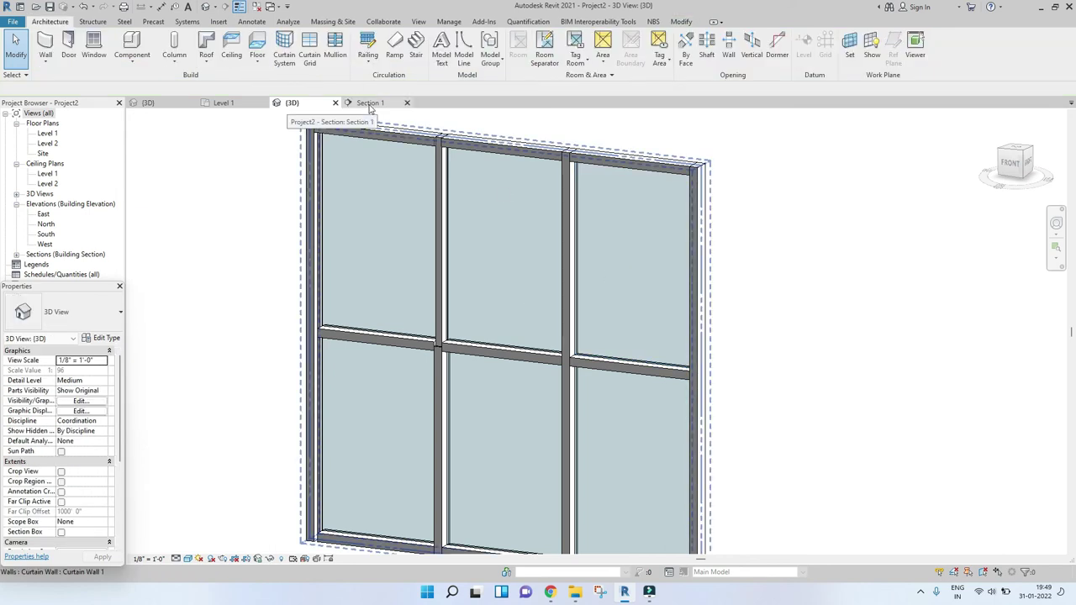
Set the Glazed system panel type's material to Glass, Clear Glazing through the upper middle panel in Section 1.
{"action": "left_click", "coordinate": [370, 103]}
{"action": "scroll", "coordinate": [601, 246], "scroll_direction": "up", "scroll_amount": 2}
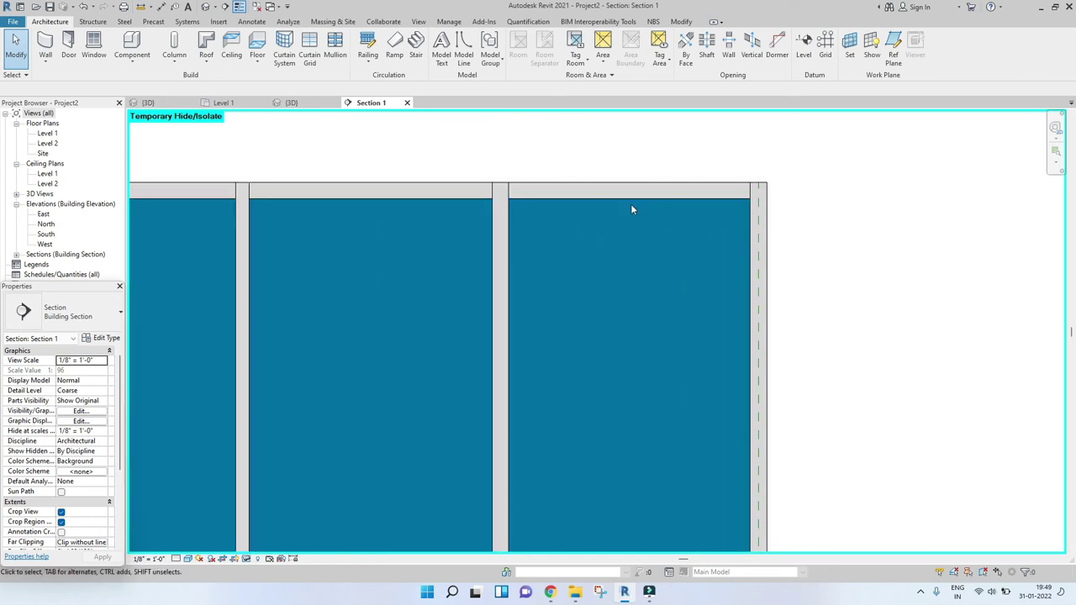
{"action": "scroll", "coordinate": [631, 206], "scroll_direction": "down", "scroll_amount": 2}
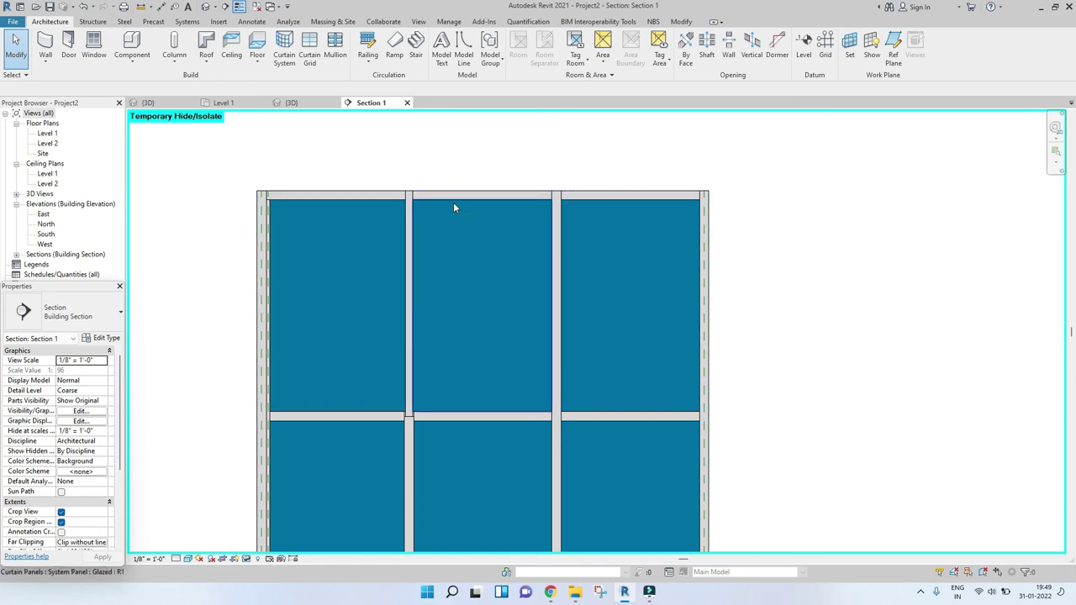
{"action": "left_click", "coordinate": [453, 205]}
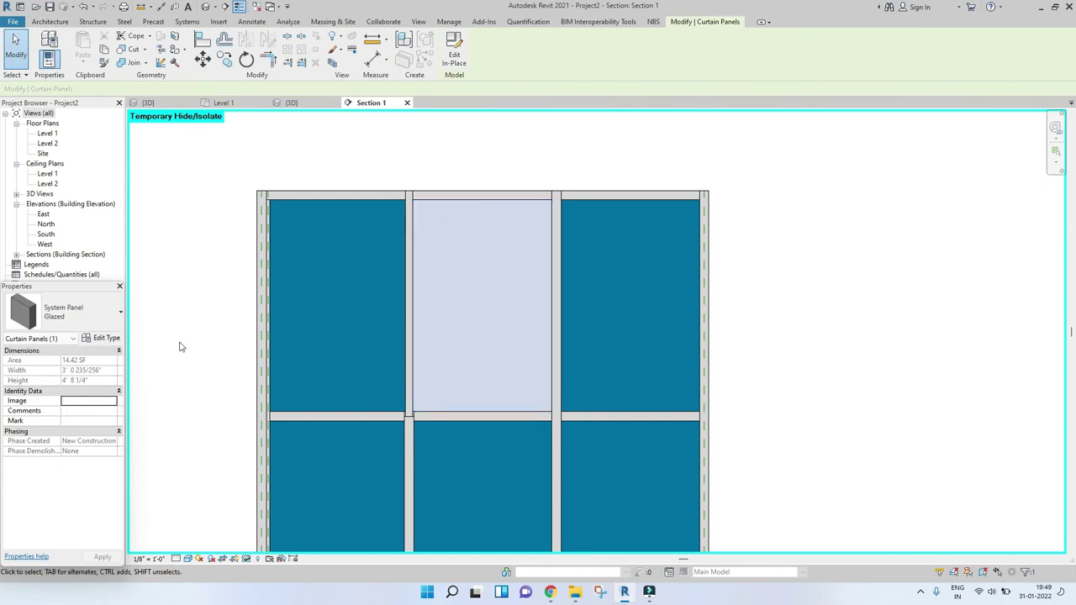
{"action": "left_click", "coordinate": [105, 338]}
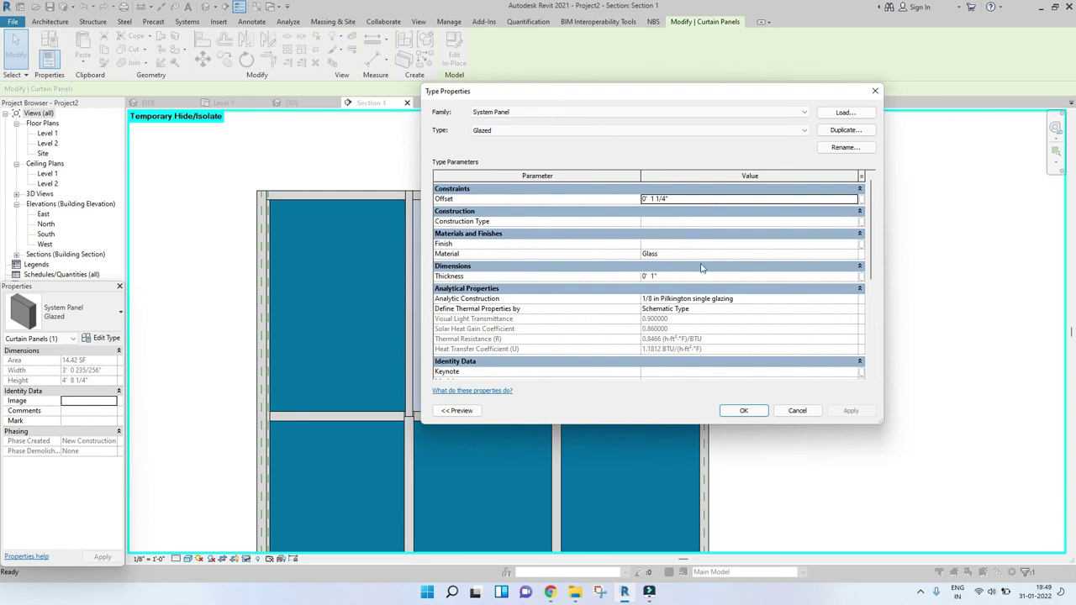
{"action": "left_click", "coordinate": [855, 254]}
{"action": "left_click", "coordinate": [855, 254]}
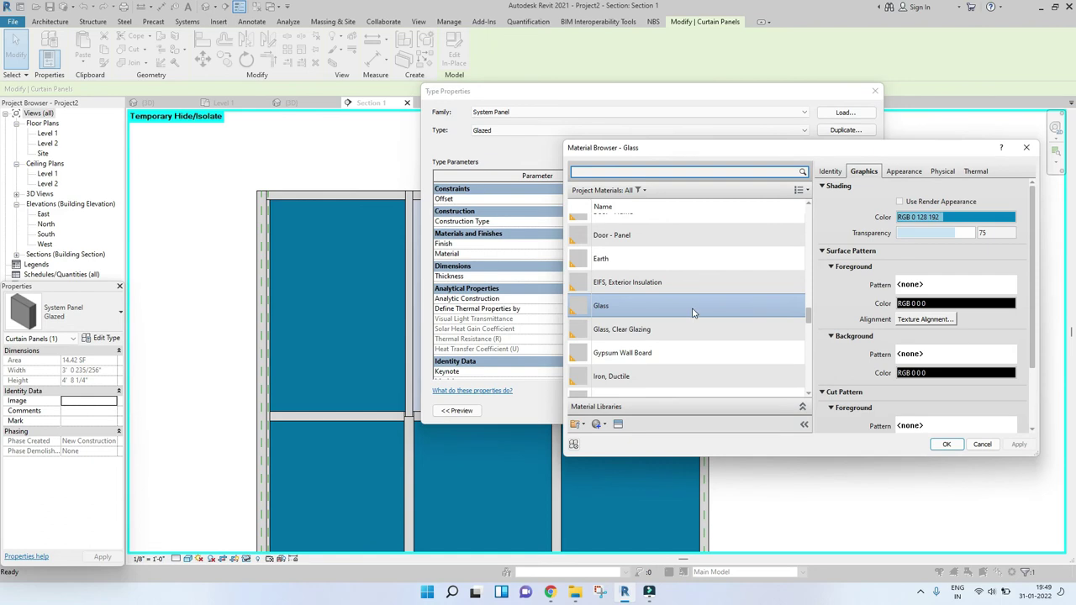
{"action": "left_click", "coordinate": [641, 330]}
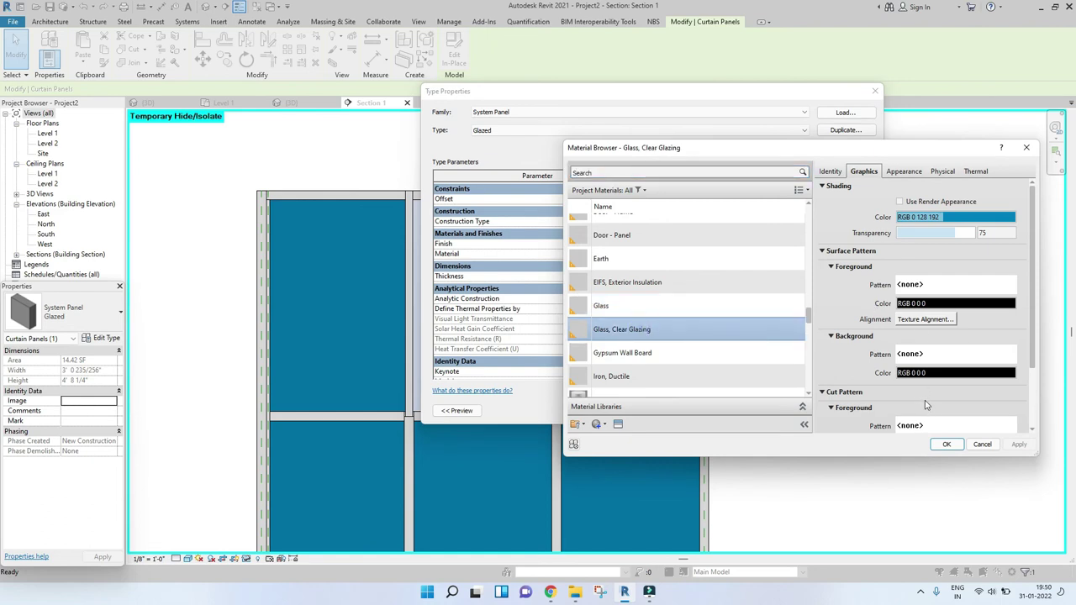
{"action": "scroll", "coordinate": [614, 316], "scroll_direction": "down", "scroll_amount": 10}
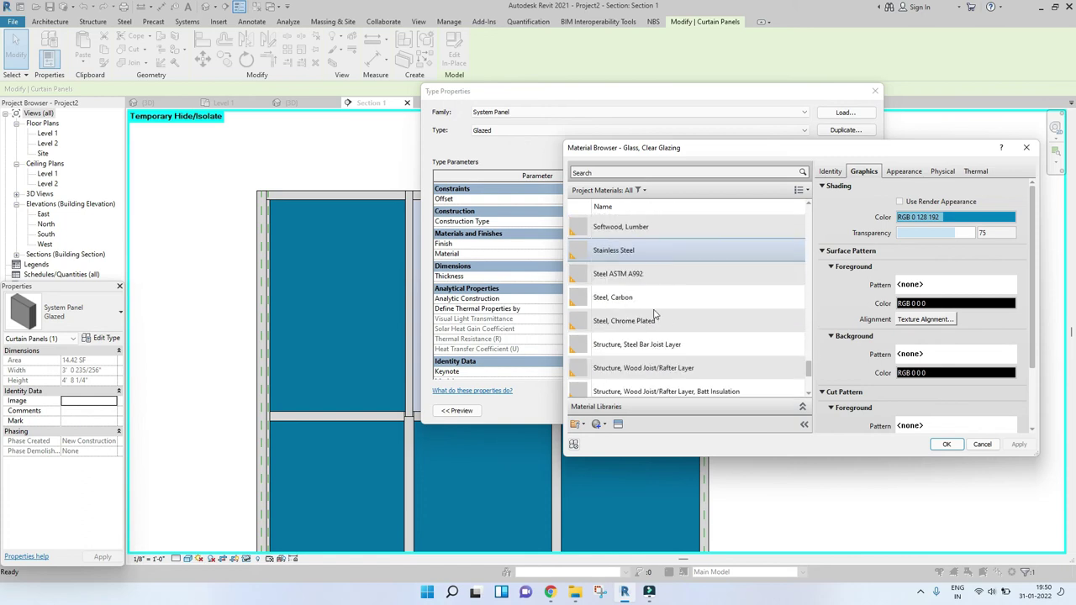
{"action": "left_click", "coordinate": [946, 445]}
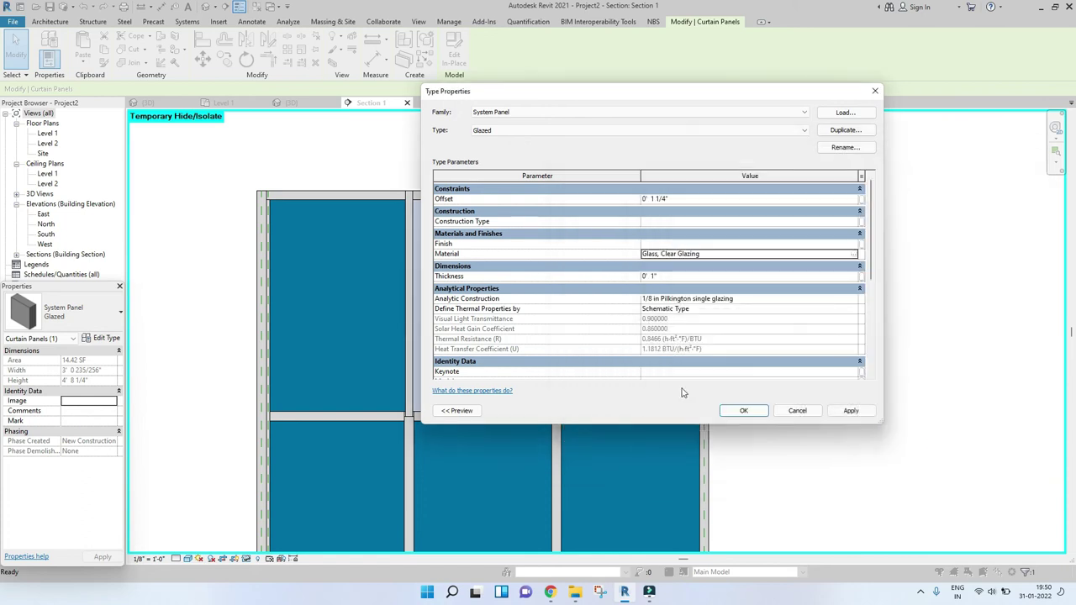
{"action": "left_click", "coordinate": [739, 411]}
Change the upper middle curtain panel in Section 1 to the Empty System Panel type Empty.
{"action": "scroll", "coordinate": [496, 225], "scroll_direction": "up", "scroll_amount": 2}
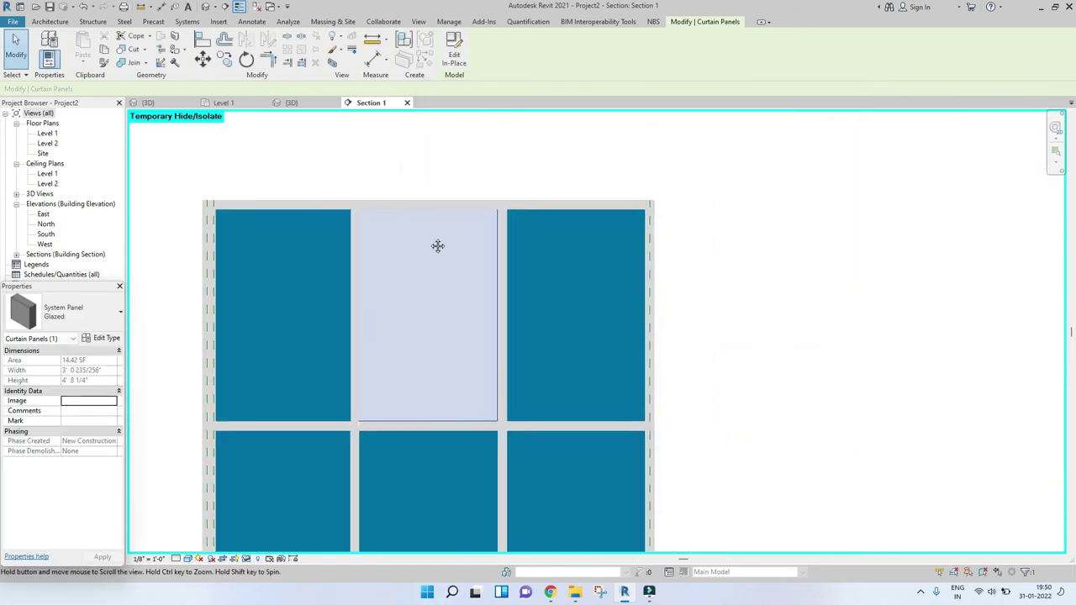
{"action": "scroll", "coordinate": [432, 267], "scroll_direction": "up", "scroll_amount": 3}
{"action": "scroll", "coordinate": [509, 239], "scroll_direction": "down", "scroll_amount": 2}
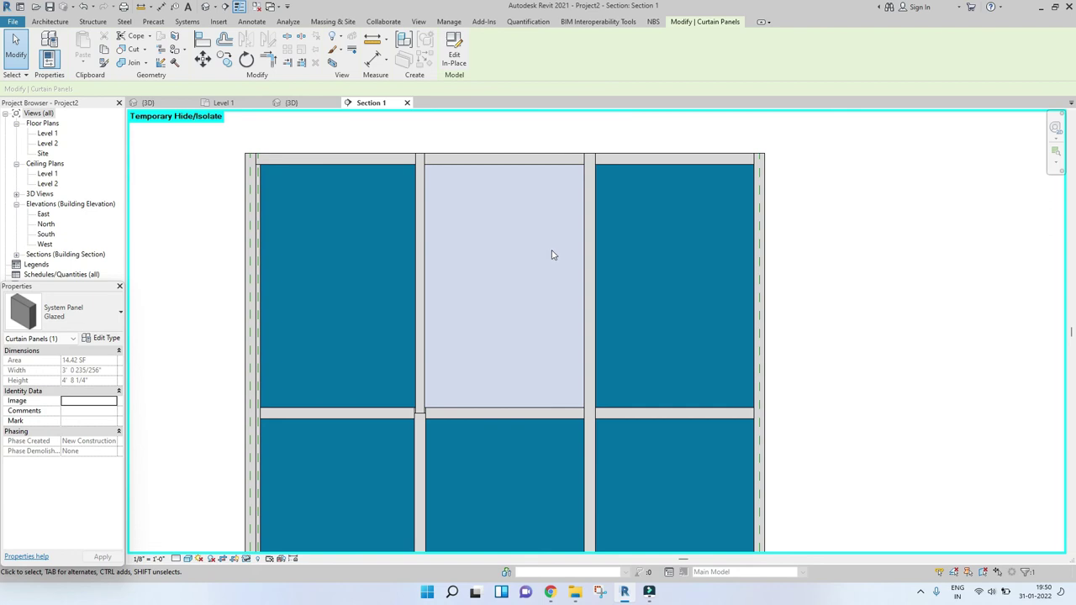
{"action": "left_click", "coordinate": [478, 128]}
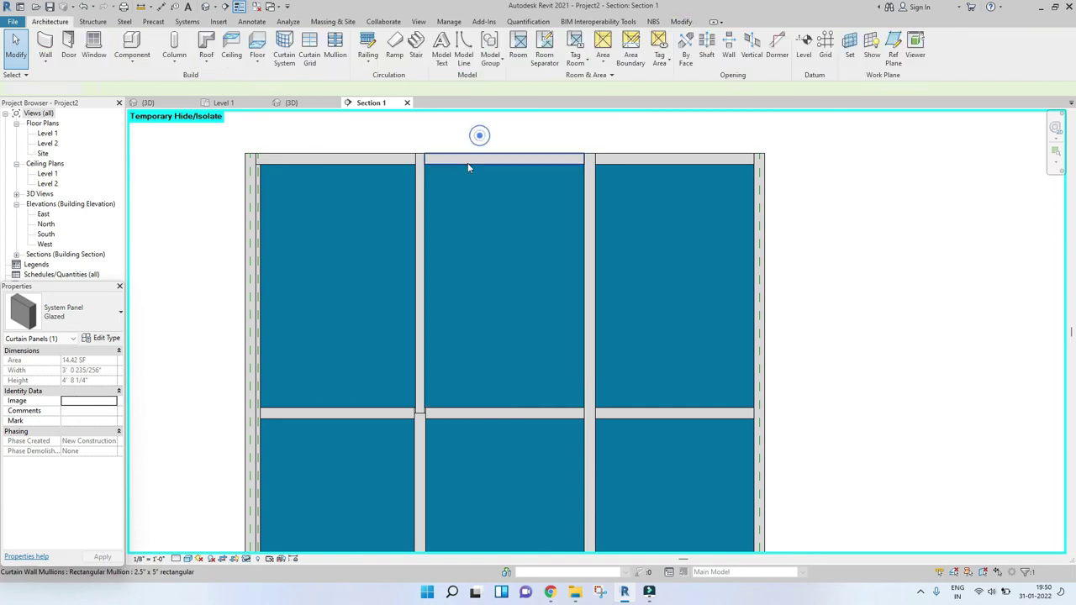
{"action": "left_click", "coordinate": [468, 169]}
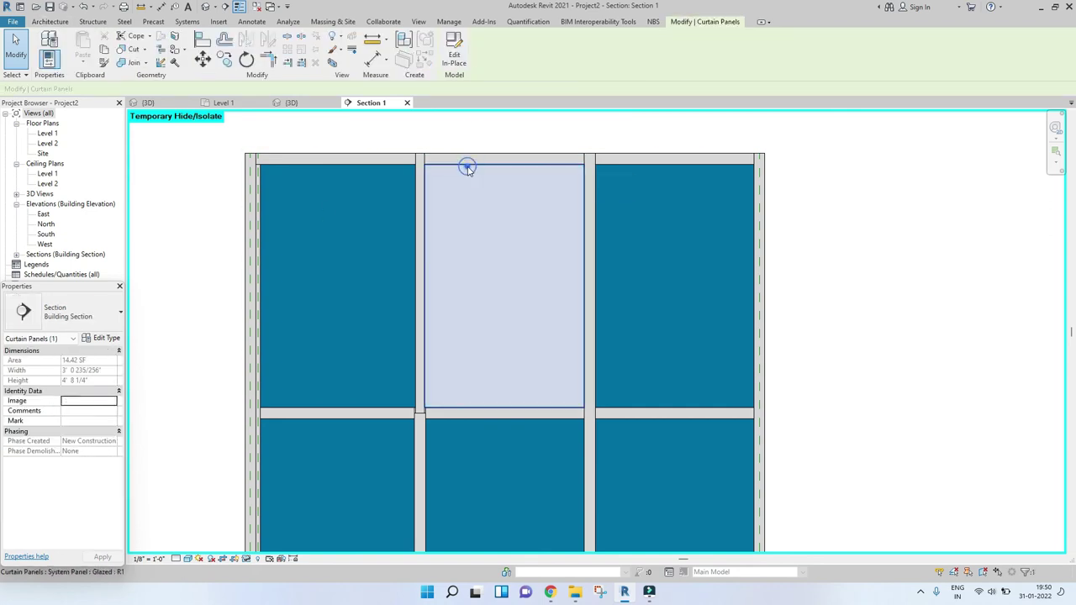
{"action": "left_click", "coordinate": [61, 317]}
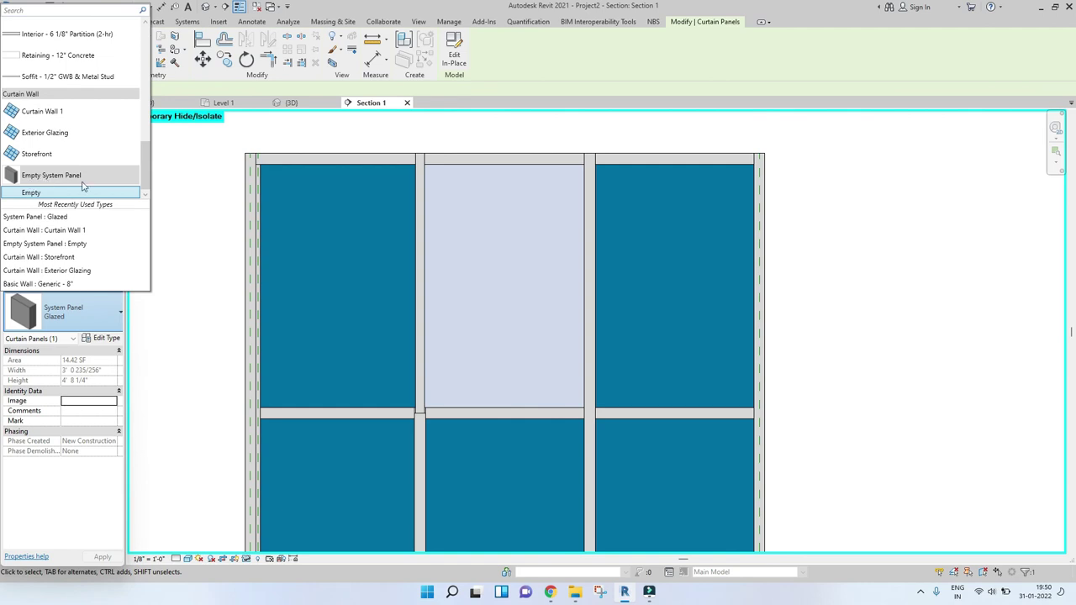
{"action": "left_click", "coordinate": [53, 194]}
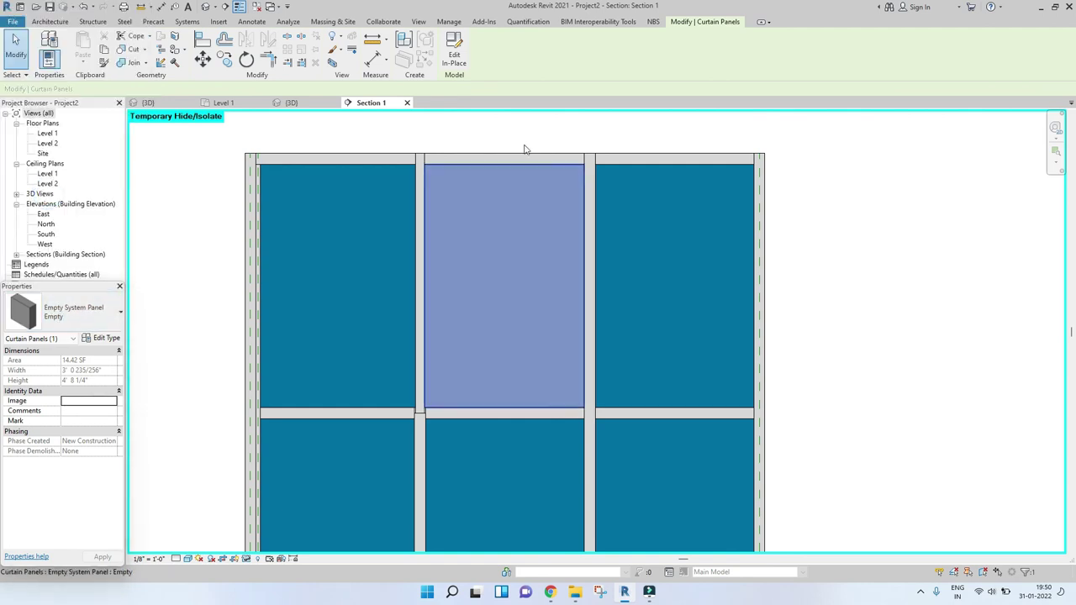
{"action": "left_click", "coordinate": [526, 140]}
{"action": "scroll", "coordinate": [504, 217], "scroll_direction": "up", "scroll_amount": 3}
{"action": "scroll", "coordinate": [592, 261], "scroll_direction": "down", "scroll_amount": 4}
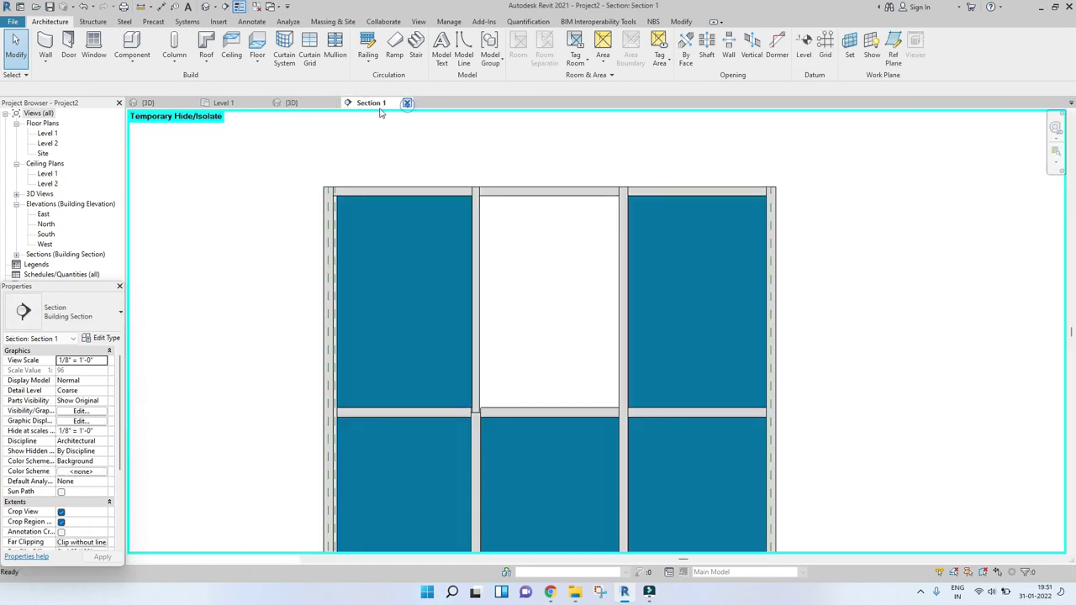
Close Section 1 and delete the curtain wall, section mark and reference planes from the Level 1 floor plan.
{"action": "left_click", "coordinate": [407, 103]}
{"action": "left_click", "coordinate": [252, 102]}
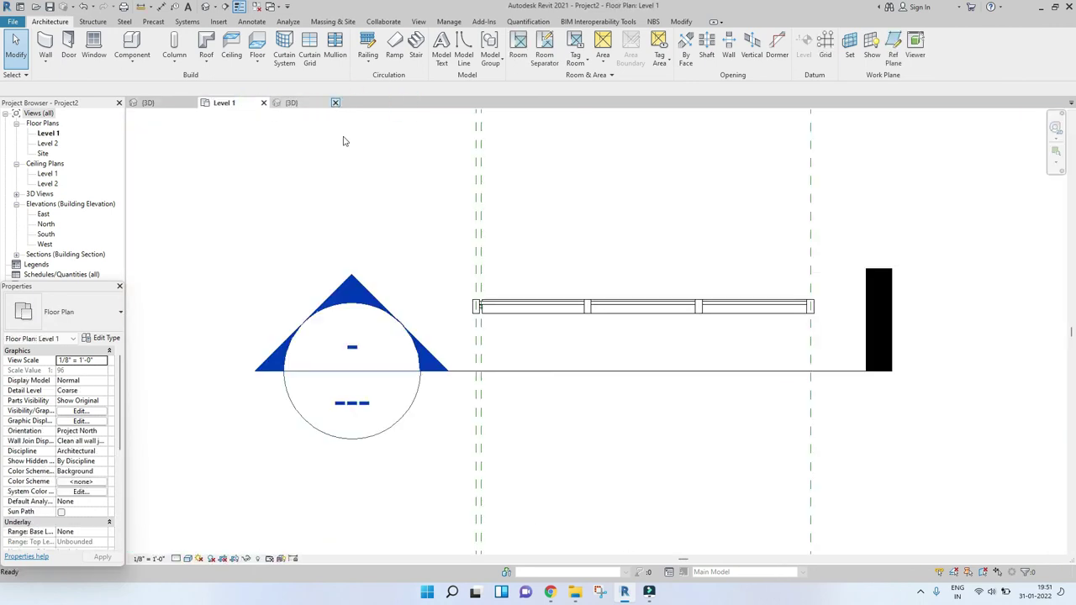
{"action": "scroll", "coordinate": [431, 278], "scroll_direction": "down", "scroll_amount": 4}
{"action": "left_click_drag", "start_coordinate": [588, 379], "coordinate": [372, 188]}
{"action": "key", "text": "Delete"}
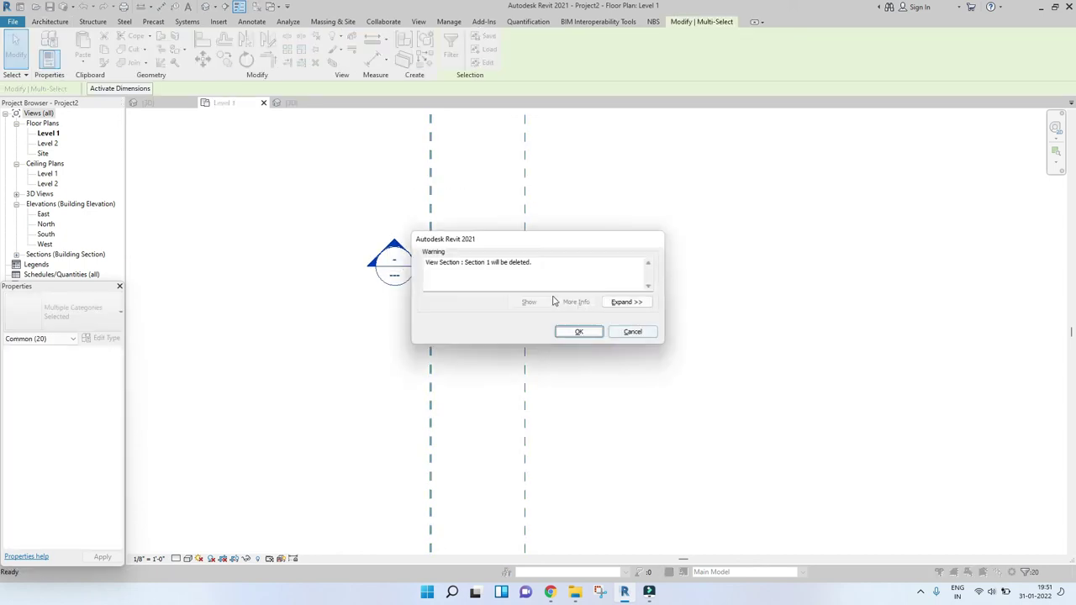
{"action": "left_click", "coordinate": [578, 332]}
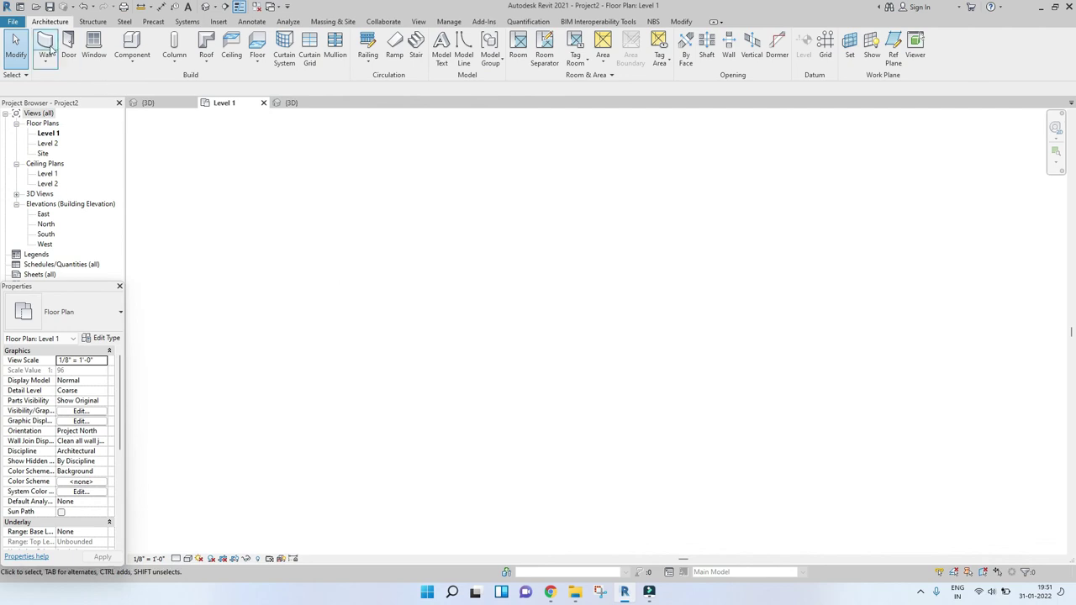
Draw a horizontal Exterior Glazing curtain wall about 9'-6" long on Level 1.
{"action": "left_click", "coordinate": [46, 46]}
{"action": "left_click", "coordinate": [67, 311]}
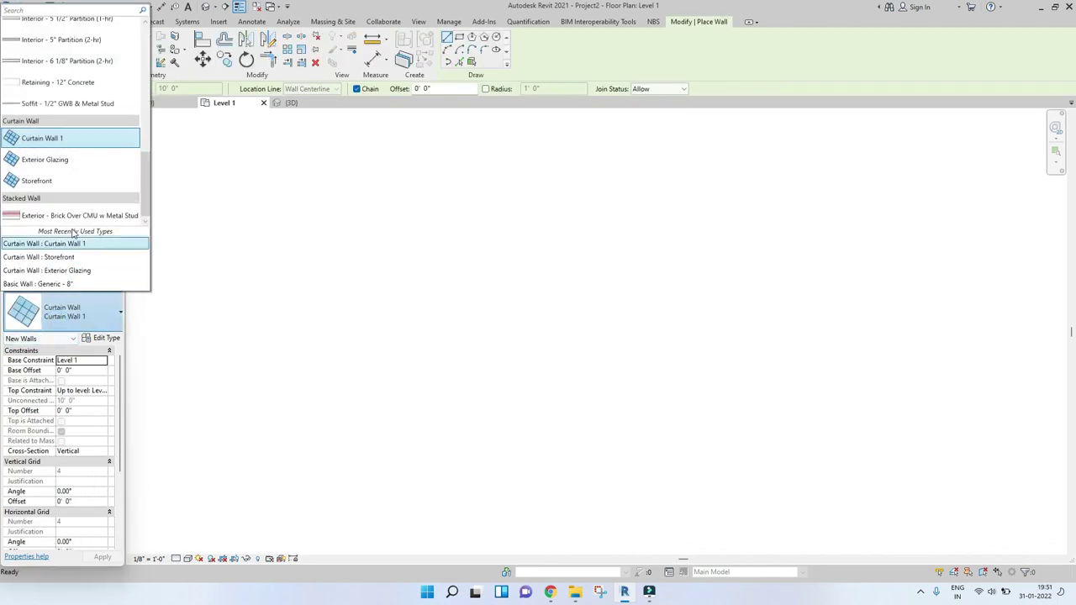
{"action": "left_click", "coordinate": [63, 160]}
{"action": "left_click", "coordinate": [418, 301]}
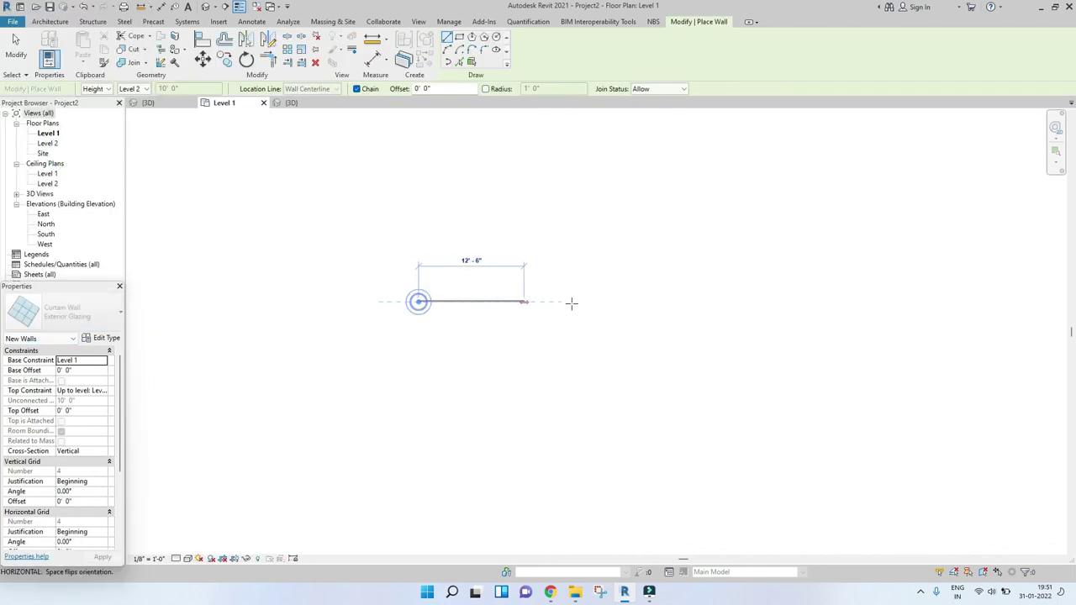
{"action": "left_click", "coordinate": [499, 302]}
{"action": "key", "text": "Escape"}
{"action": "key", "text": "Escape"}
Switch to the 3D view and select the vertical grid line of the Exterior Glazing curtain wall.
{"action": "left_click", "coordinate": [291, 103]}
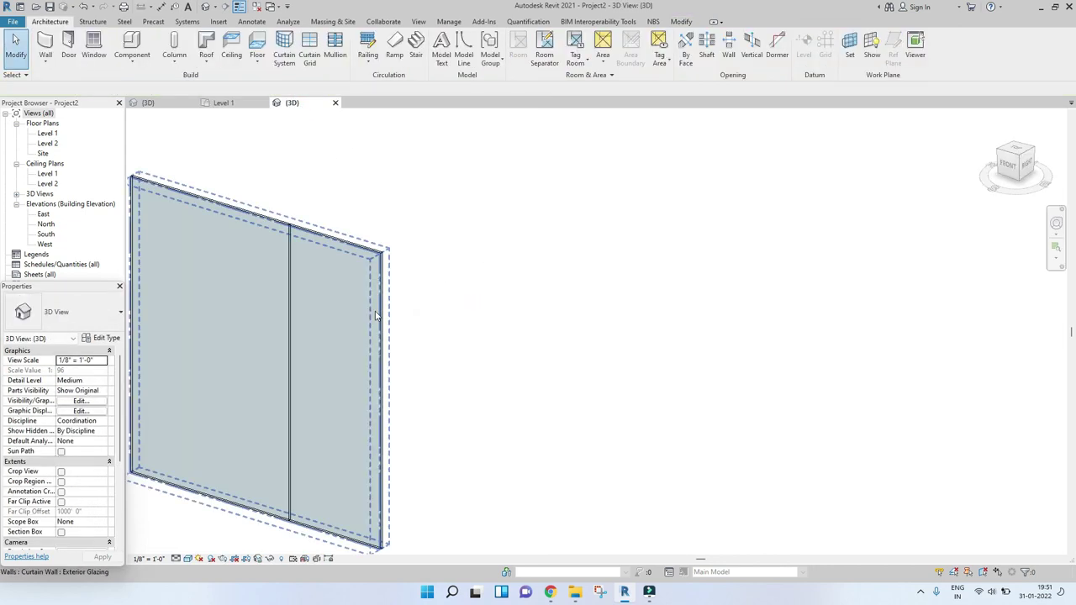
{"action": "scroll", "coordinate": [488, 235], "scroll_direction": "up", "scroll_amount": 6}
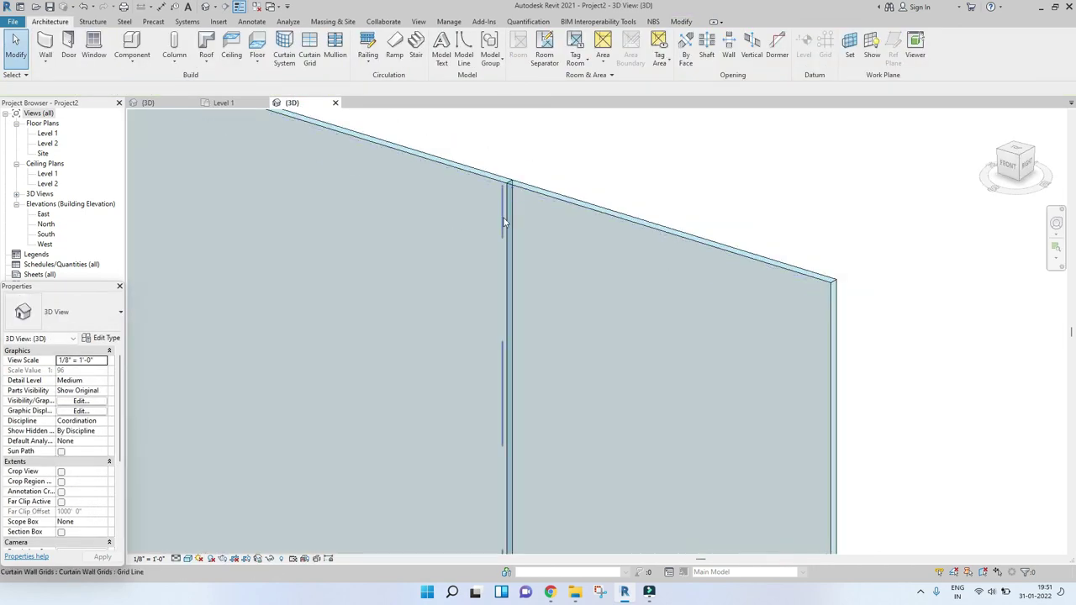
{"action": "left_click", "coordinate": [505, 226]}
{"action": "scroll", "coordinate": [503, 236], "scroll_direction": "down", "scroll_amount": 2}
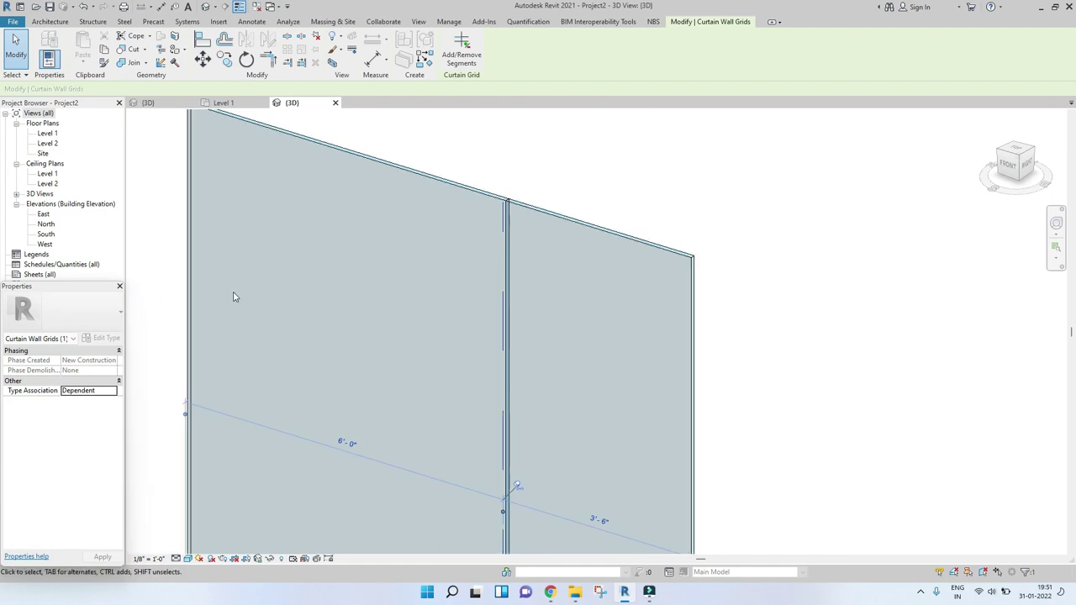
{"action": "scroll", "coordinate": [562, 328], "scroll_direction": "down", "scroll_amount": 4}
{"action": "middle_click_drag", "start_coordinate": [557, 336], "coordinate": [496, 399], "text": "shift"}
{"action": "scroll", "coordinate": [521, 374], "scroll_direction": "up", "scroll_amount": 2}
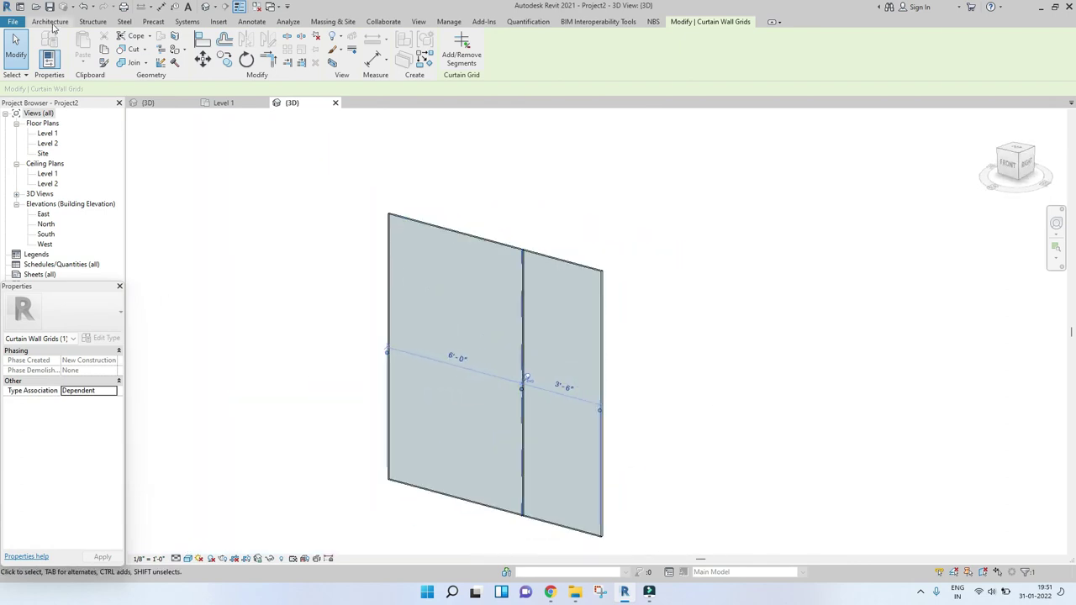
Try to edit the pinned vertical grid line's distance to the wall's right-hand edge.
{"action": "left_click", "coordinate": [51, 22]}
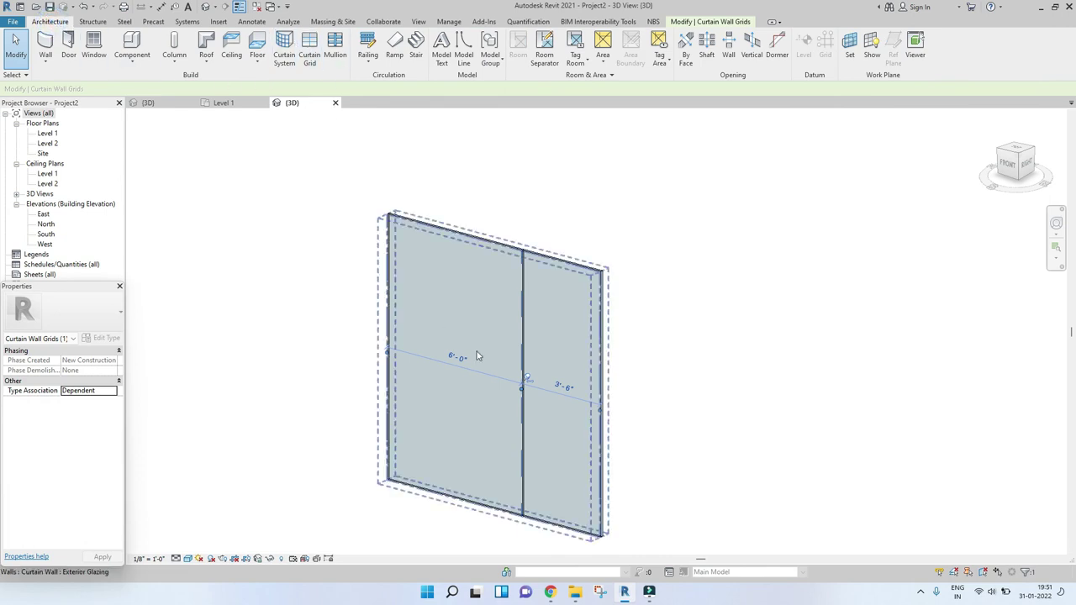
{"action": "left_click", "coordinate": [561, 384]}
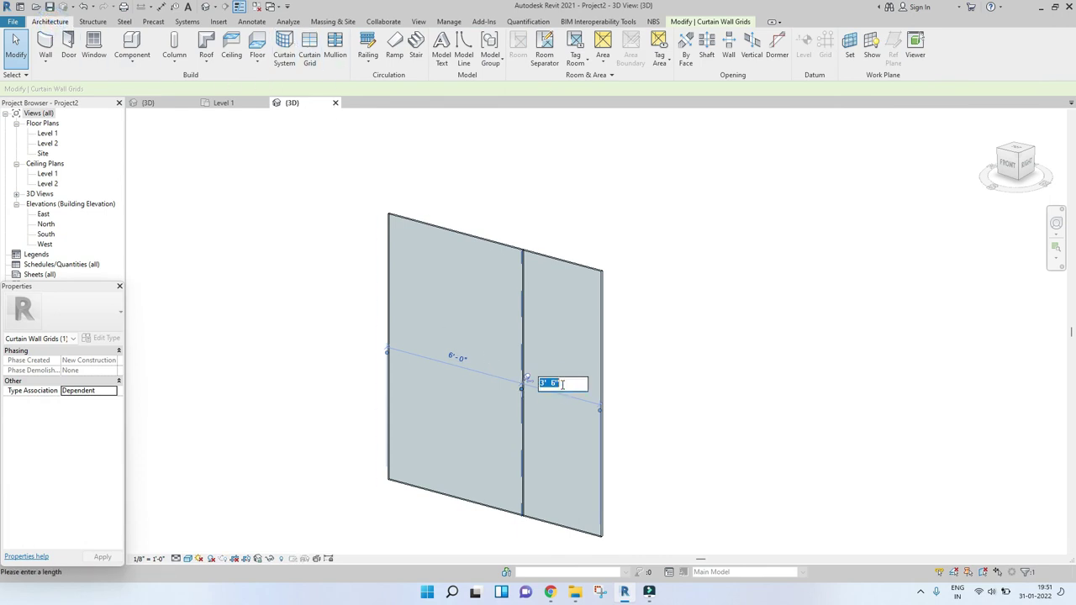
{"action": "key", "text": "Return"}
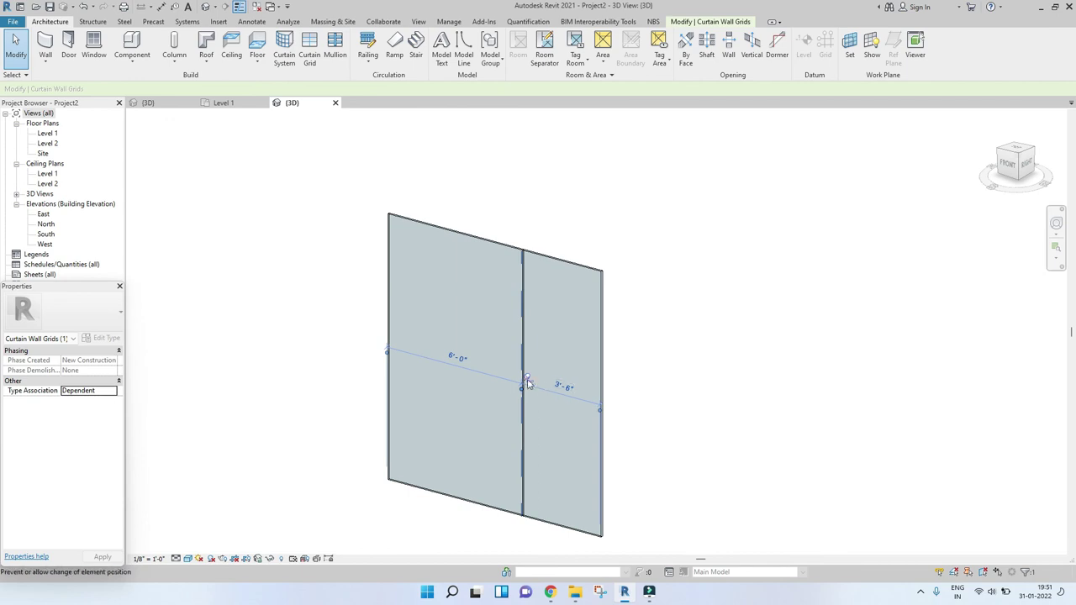
Unpin the vertical grid line and set its distance to the wall's right-hand edge to 5'-0".
{"action": "scroll", "coordinate": [538, 386], "scroll_direction": "up", "scroll_amount": 1}
{"action": "scroll", "coordinate": [538, 386], "scroll_direction": "up", "scroll_amount": 3}
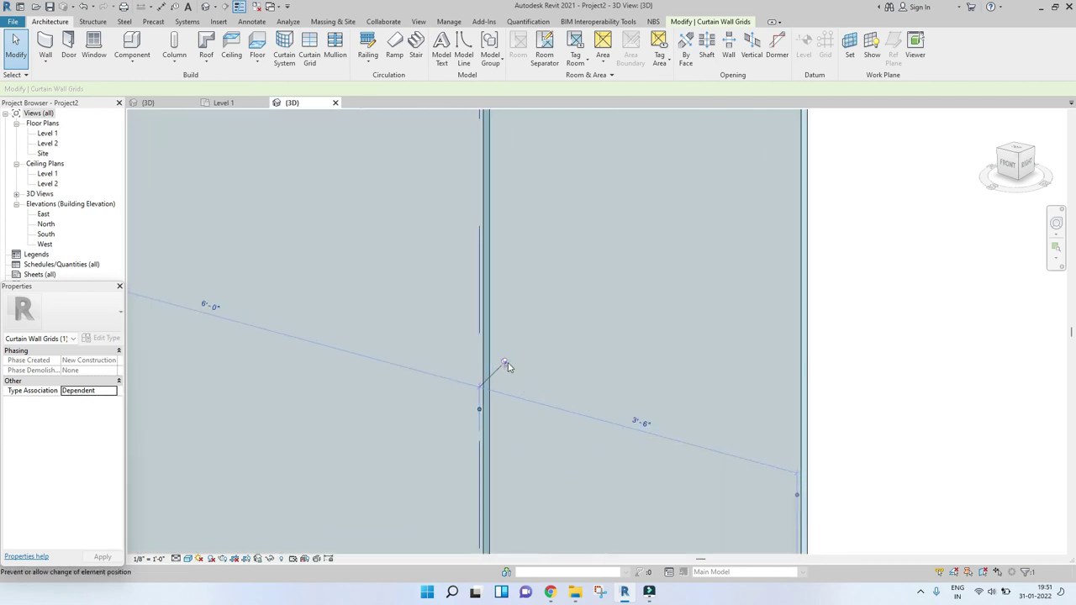
{"action": "scroll", "coordinate": [533, 358], "scroll_direction": "down", "scroll_amount": 2}
{"action": "left_click", "coordinate": [591, 385]}
{"action": "key", "text": "Escape"}
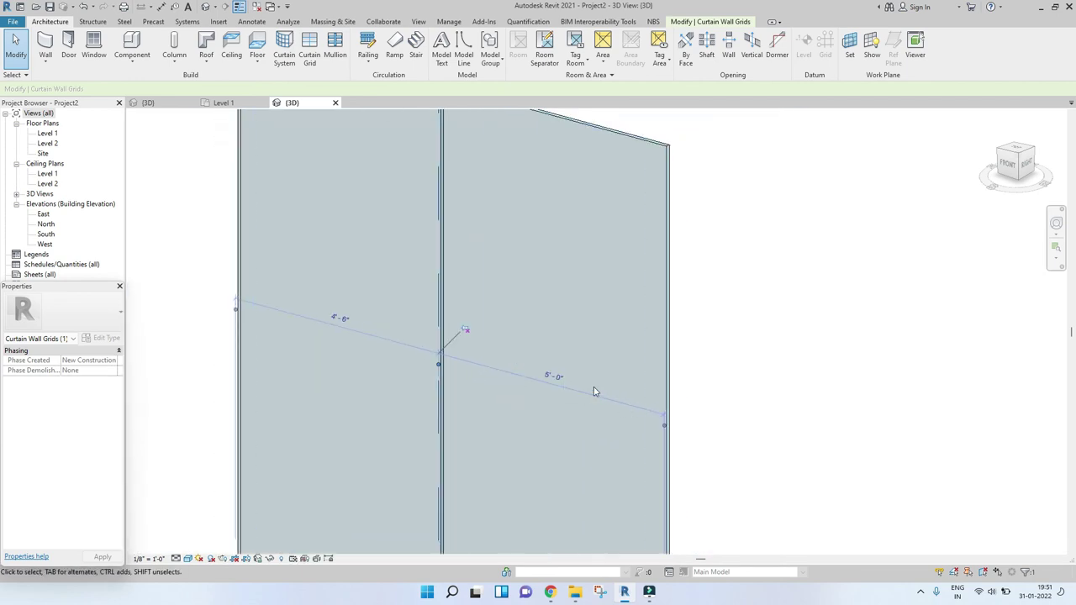
{"action": "scroll", "coordinate": [594, 387], "scroll_direction": "down", "scroll_amount": 3}
{"action": "left_click", "coordinate": [773, 375]}
{"action": "scroll", "coordinate": [604, 378], "scroll_direction": "up", "scroll_amount": 2}
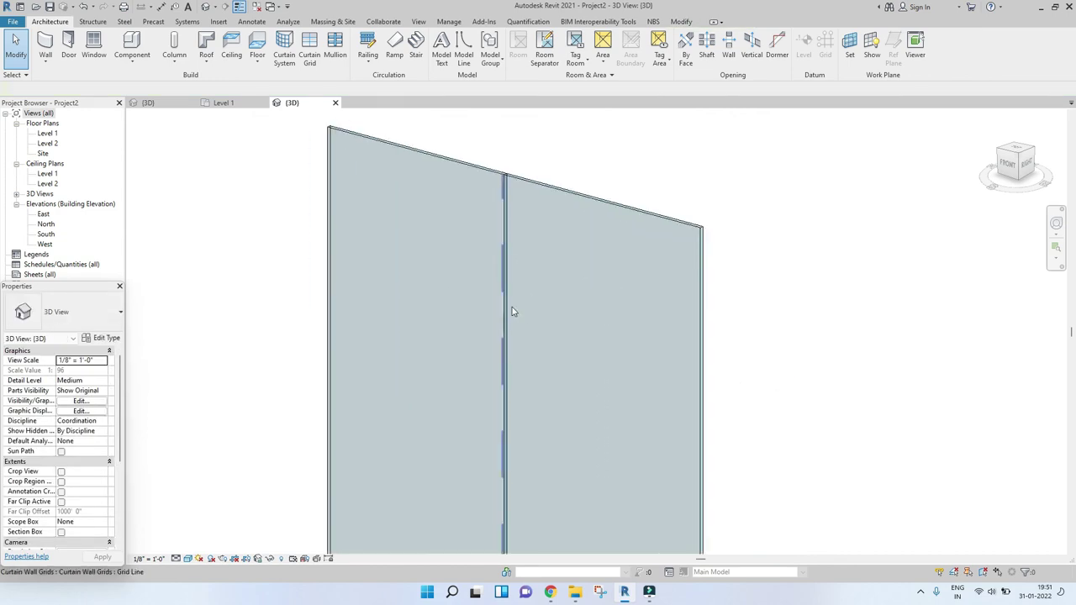
Add mullions along all four edges and the vertical grid line of the Exterior Glazing curtain wall.
{"action": "scroll", "coordinate": [466, 267], "scroll_direction": "down", "scroll_amount": 3}
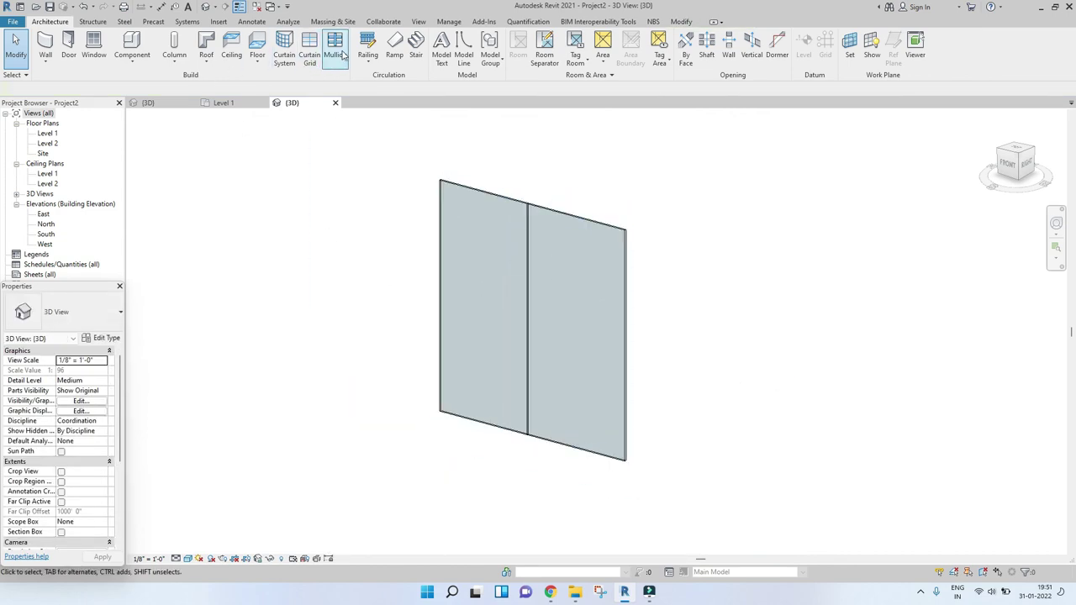
{"action": "left_click", "coordinate": [334, 46]}
{"action": "left_click", "coordinate": [499, 198]}
{"action": "left_click", "coordinate": [440, 250]}
{"action": "left_click", "coordinate": [510, 430]}
{"action": "left_click", "coordinate": [629, 379]}
{"action": "left_click", "coordinate": [528, 365]}
{"action": "scroll", "coordinate": [542, 337], "scroll_direction": "up", "scroll_amount": 3}
Draw a horizontal Storefront curtain wall about 9'-6" long on Level 1, parallel to and below the Exterior Glazing wall.
{"action": "left_click", "coordinate": [224, 103]}
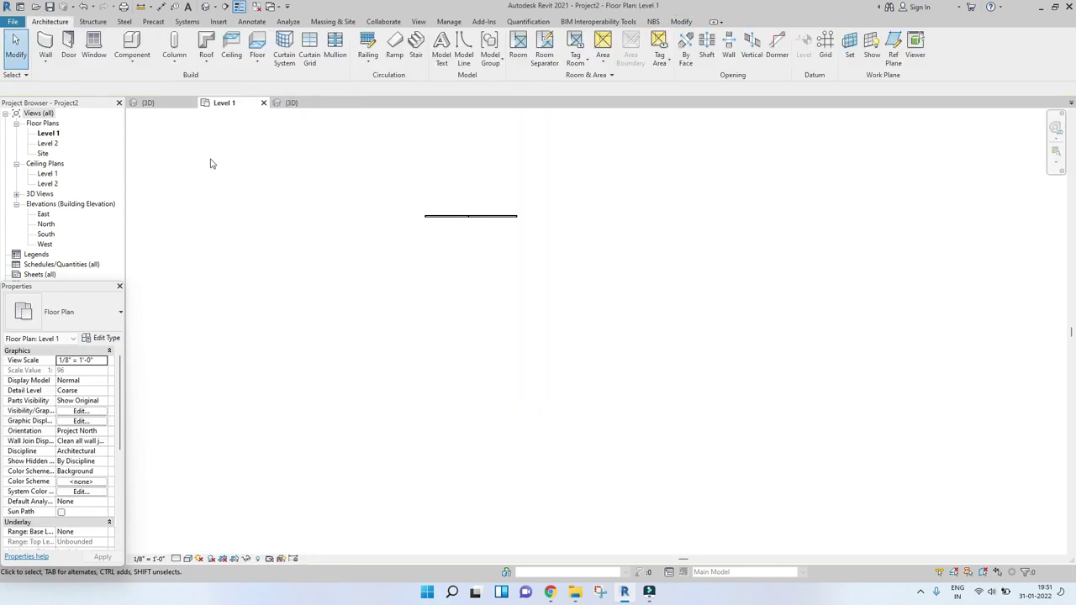
{"action": "left_click", "coordinate": [53, 54]}
{"action": "left_click", "coordinate": [63, 311]}
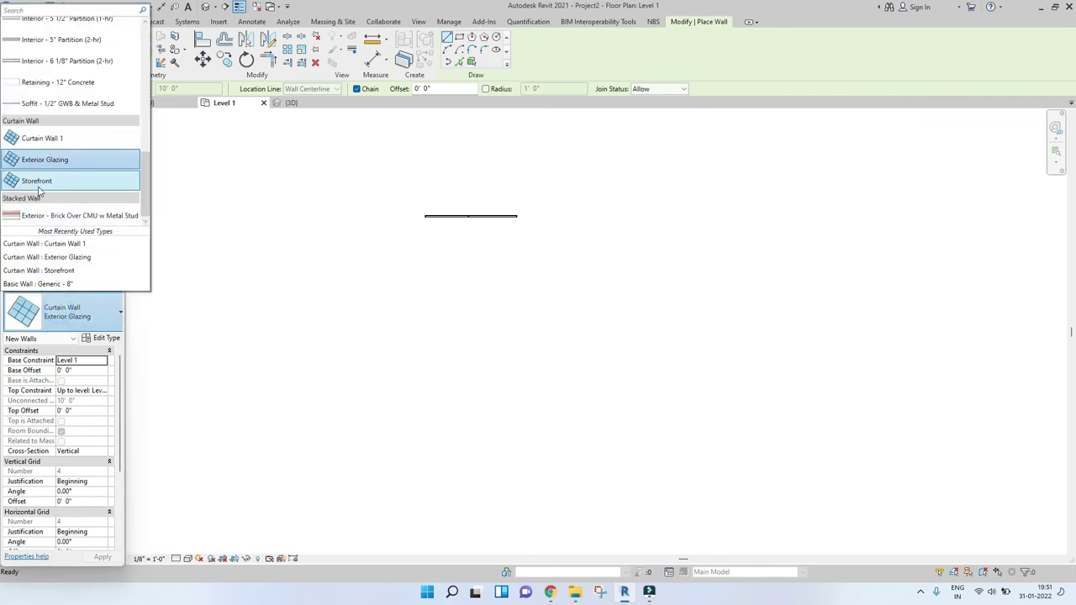
{"action": "left_click", "coordinate": [38, 188]}
{"action": "left_click", "coordinate": [426, 289]}
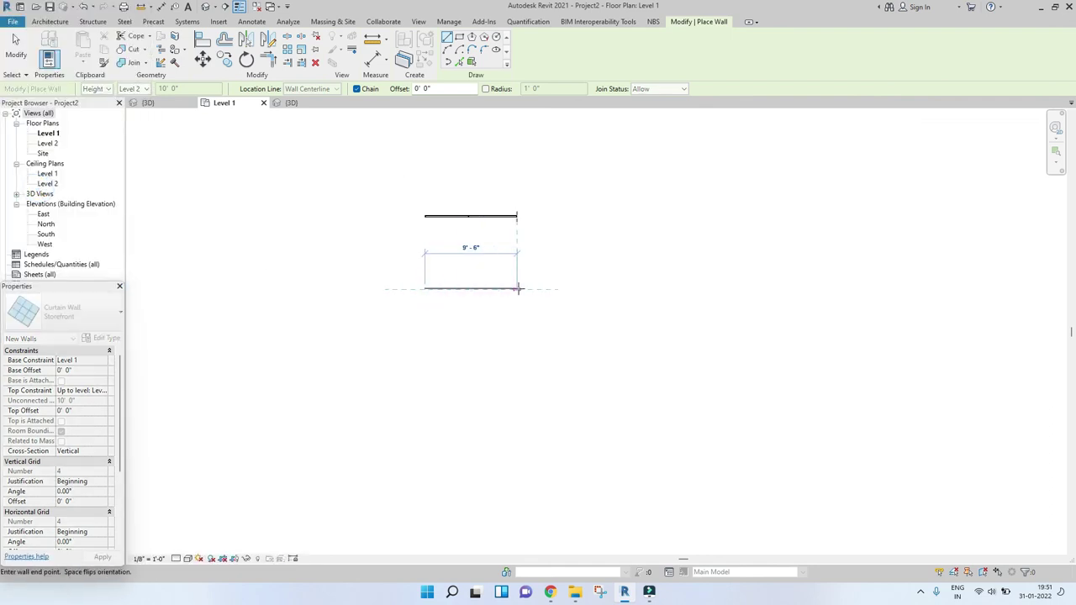
{"action": "left_click", "coordinate": [519, 290]}
Examine the Storefront curtain wall's mullions and grid layout in the 3D view against the Exterior Glazing wall.
{"action": "left_click", "coordinate": [291, 103]}
{"action": "middle_click_drag", "start_coordinate": [428, 241], "coordinate": [372, 163], "text": "shift"}
{"action": "scroll", "coordinate": [395, 168], "scroll_direction": "up", "scroll_amount": 5}
{"action": "scroll", "coordinate": [390, 168], "scroll_direction": "down", "scroll_amount": 4}
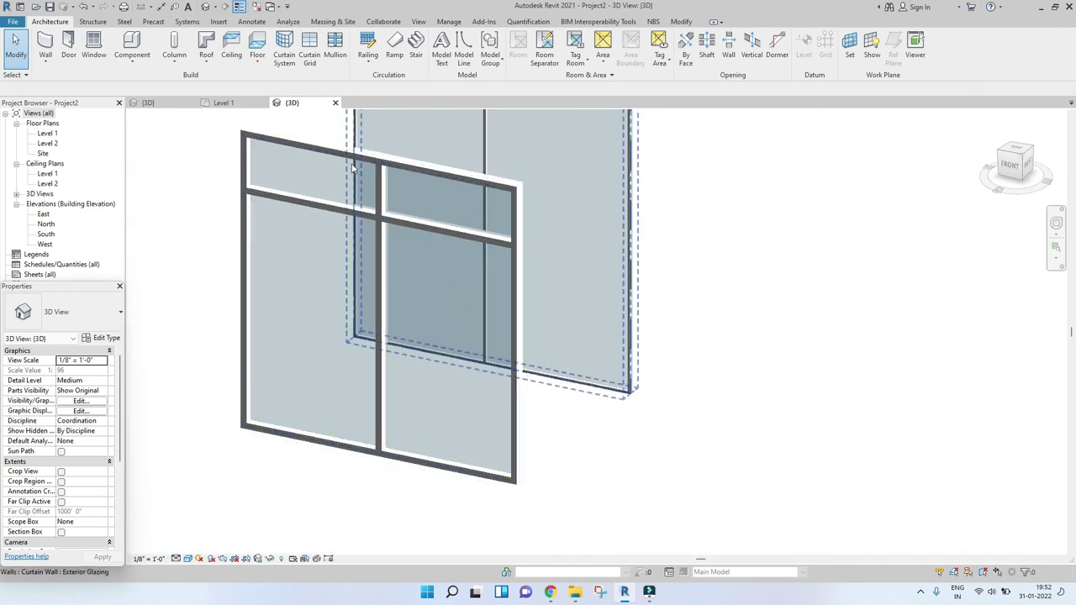
{"action": "middle_click_drag", "start_coordinate": [350, 353], "coordinate": [552, 453]}
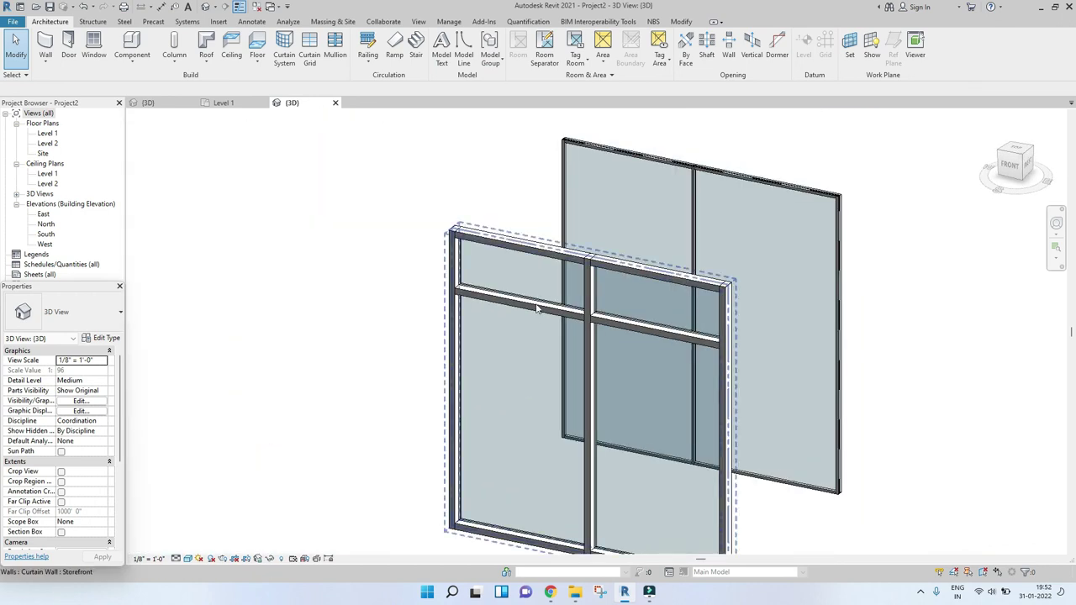
{"action": "scroll", "coordinate": [581, 269], "scroll_direction": "up", "scroll_amount": 3}
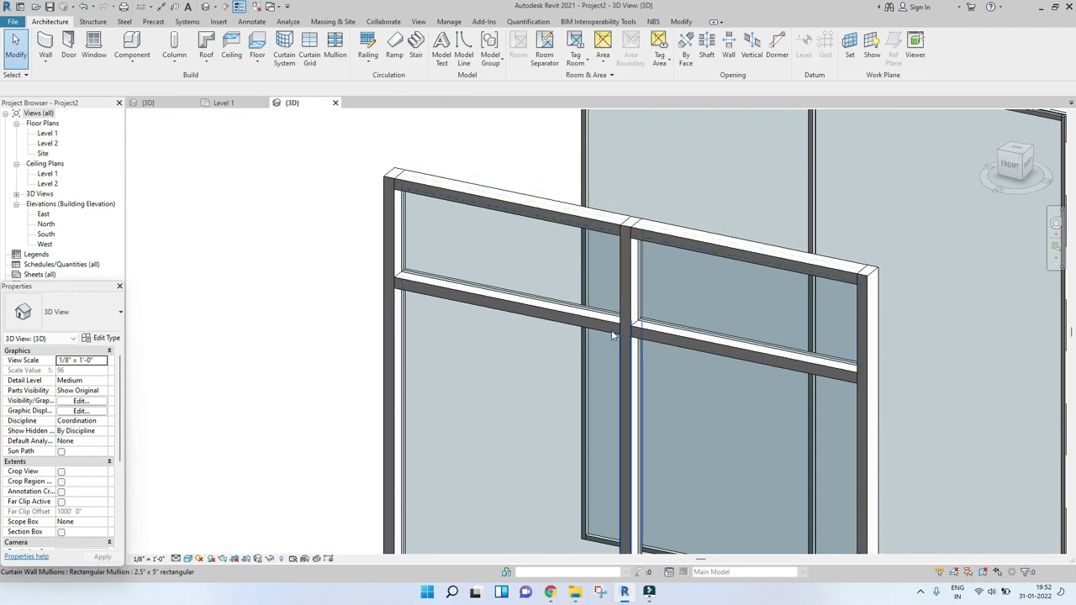
{"action": "scroll", "coordinate": [534, 352], "scroll_direction": "down", "scroll_amount": 4}
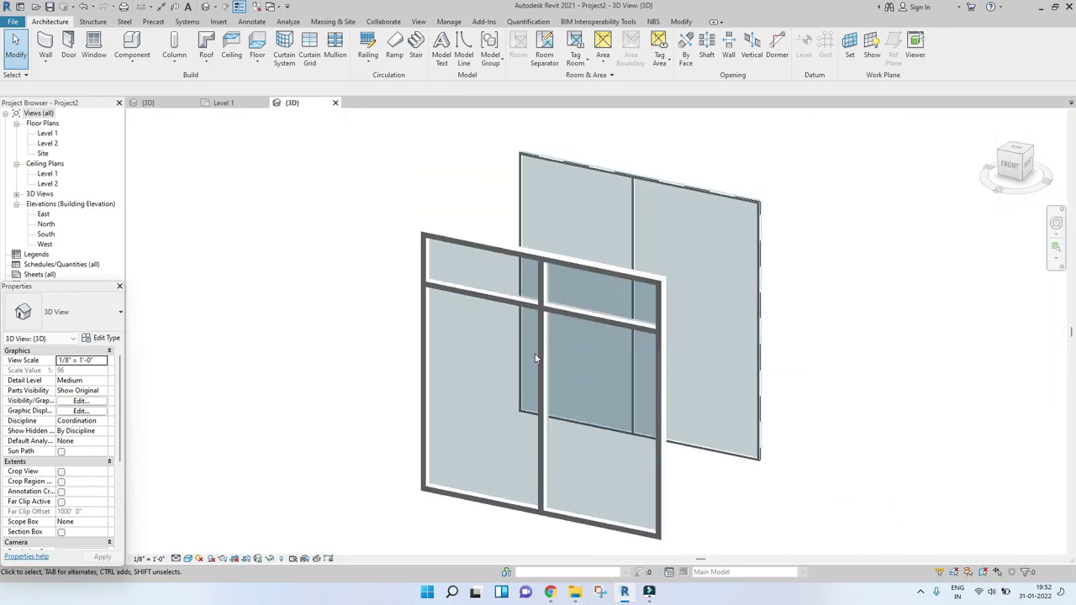
{"action": "scroll", "coordinate": [548, 516], "scroll_direction": "up", "scroll_amount": 3}
{"action": "scroll", "coordinate": [548, 516], "scroll_direction": "up", "scroll_amount": 2}
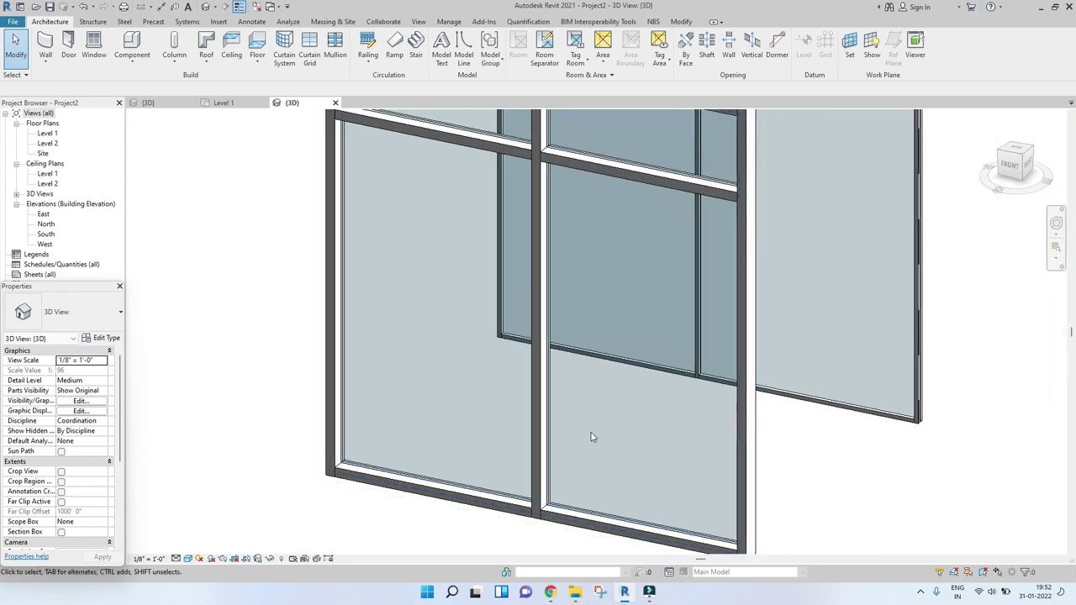
{"action": "scroll", "coordinate": [511, 224], "scroll_direction": "up", "scroll_amount": 2}
{"action": "scroll", "coordinate": [551, 206], "scroll_direction": "up", "scroll_amount": 3}
Unpin the Storefront wall's central vertical mullion above the horizontal mullion.
{"action": "left_click", "coordinate": [546, 204]}
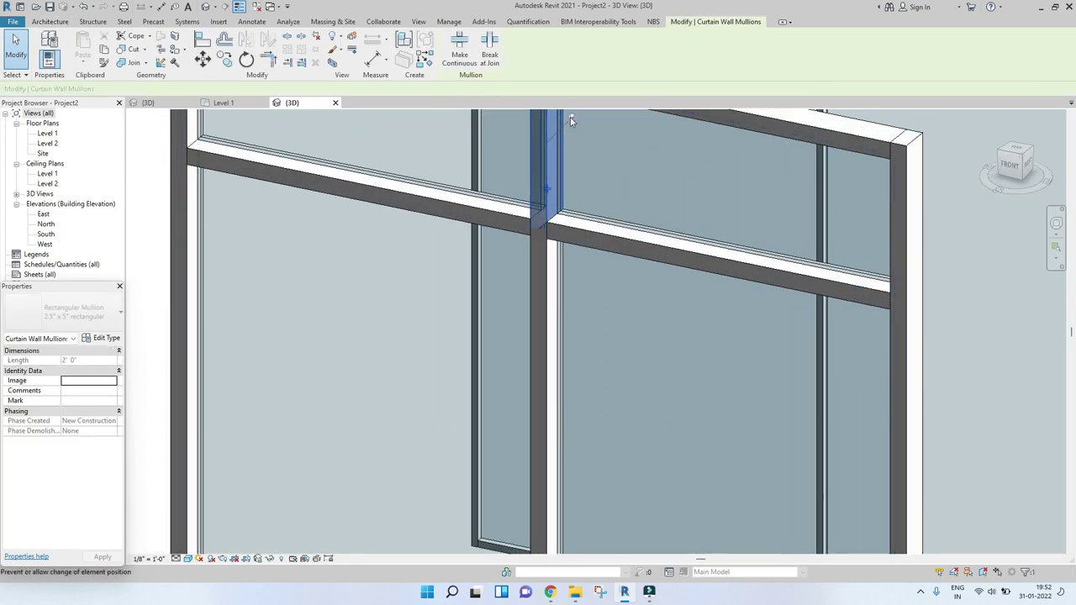
{"action": "left_click", "coordinate": [571, 118]}
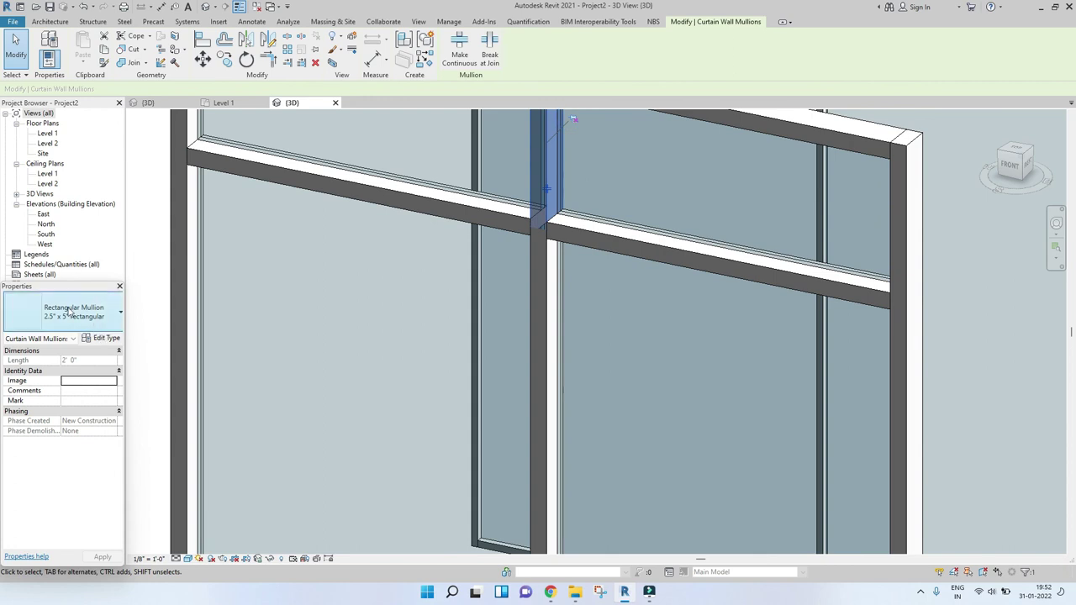
{"action": "key", "text": "Escape"}
{"action": "middle_click_drag", "start_coordinate": [440, 289], "coordinate": [488, 401], "text": "shift"}
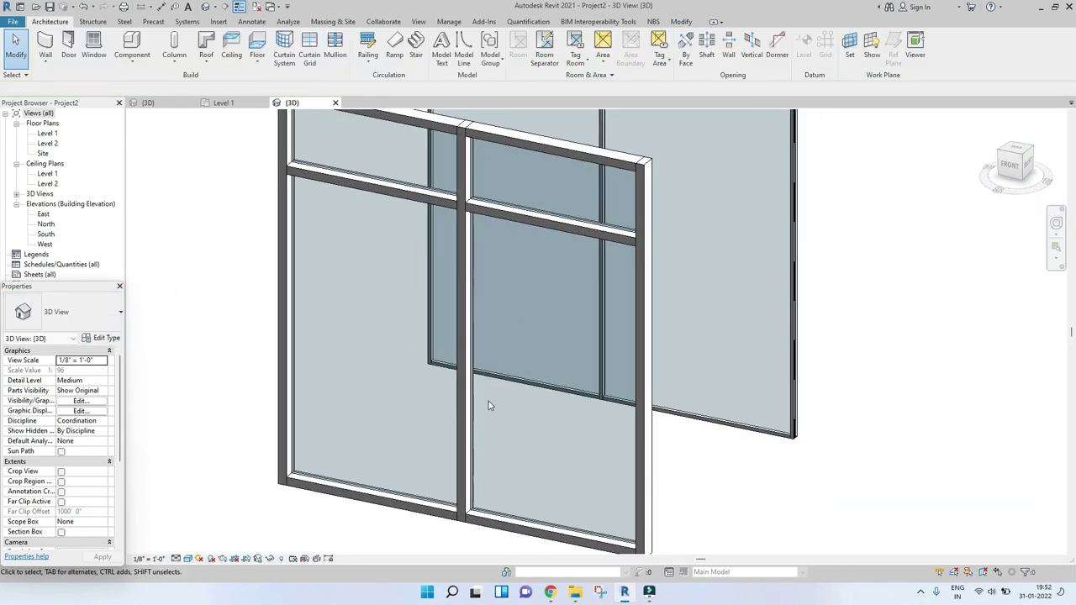
Select the Storefront curtain wall to inspect it, clear the selection and review both curtain walls in 3D.
{"action": "left_click", "coordinate": [469, 409]}
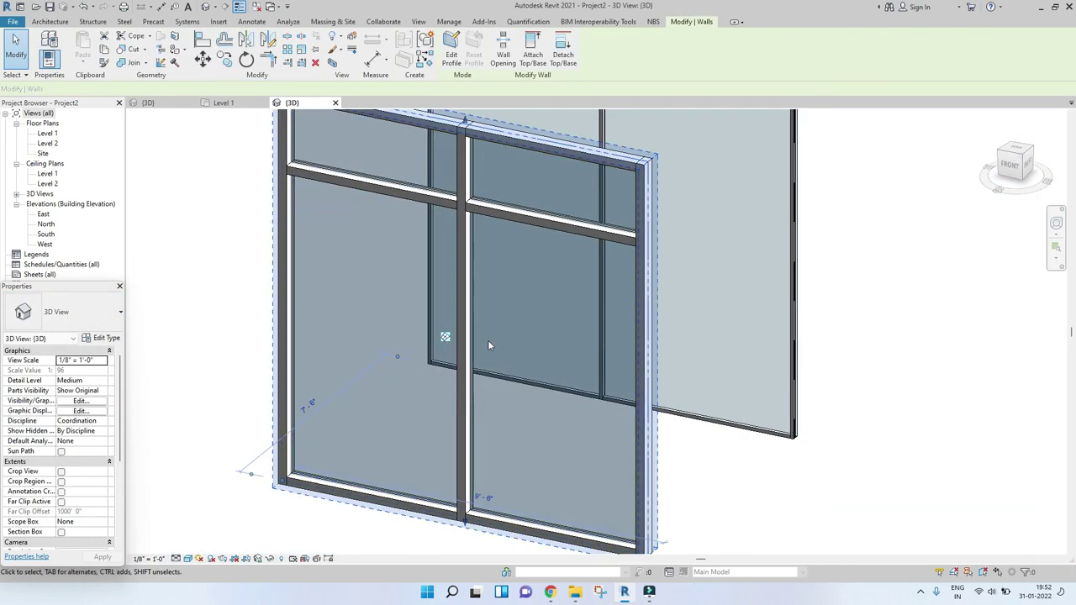
{"action": "scroll", "coordinate": [658, 359], "scroll_direction": "down", "scroll_amount": 5}
{"action": "left_click", "coordinate": [658, 358]}
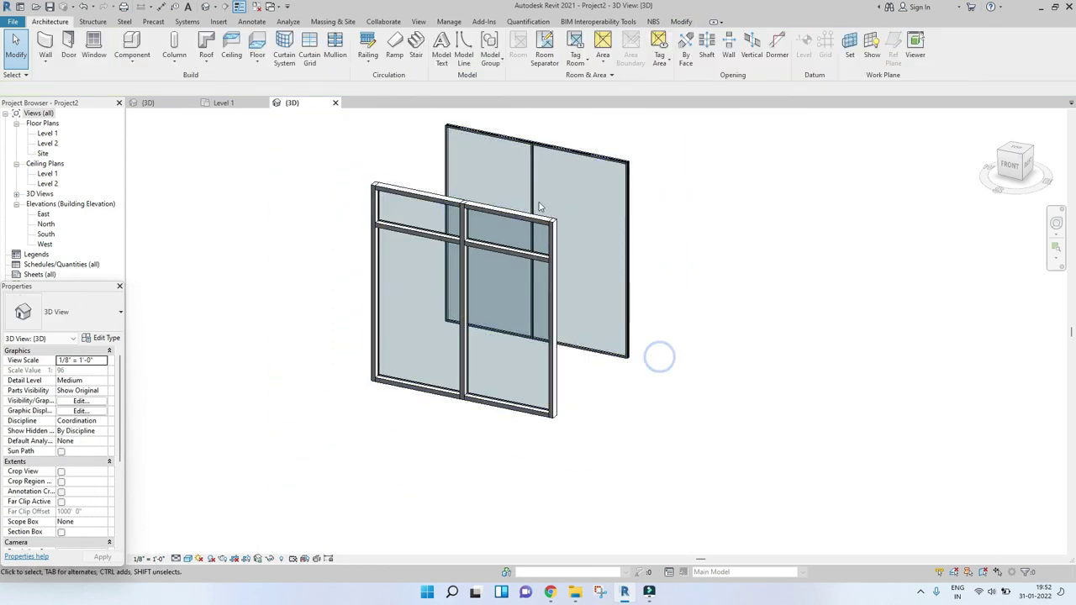
{"action": "middle_click_drag", "start_coordinate": [426, 334], "coordinate": [610, 360], "text": "shift"}
{"action": "scroll", "coordinate": [646, 348], "scroll_direction": "up", "scroll_amount": 4}
{"action": "scroll", "coordinate": [636, 355], "scroll_direction": "down", "scroll_amount": 3}
Delete both the Exterior Glazing and Storefront curtain walls from the Level 1 plan.
{"action": "left_click", "coordinate": [223, 102]}
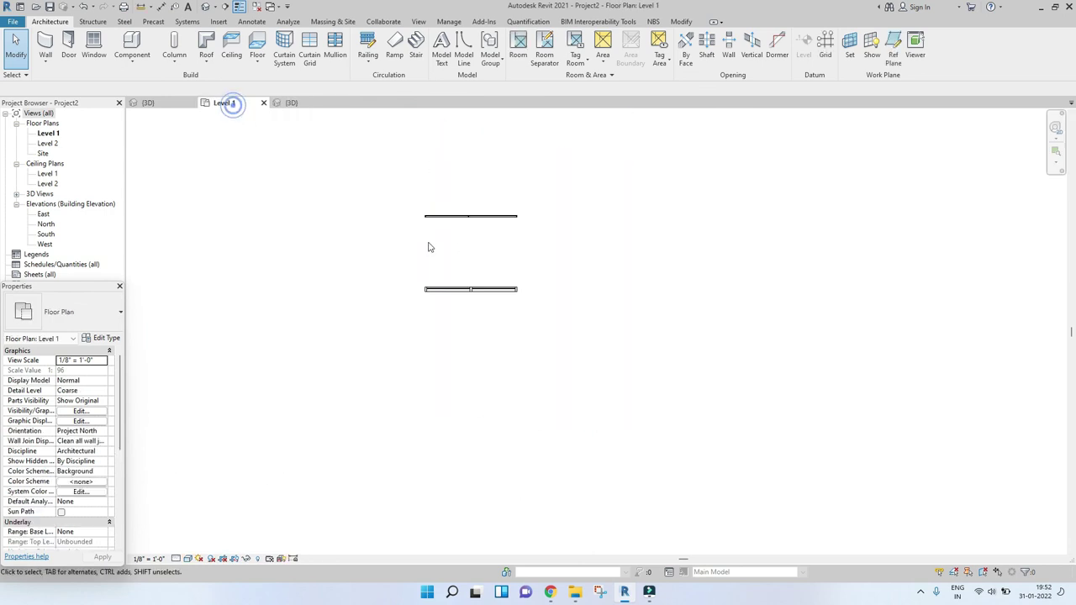
{"action": "scroll", "coordinate": [453, 227], "scroll_direction": "up", "scroll_amount": 3}
{"action": "scroll", "coordinate": [451, 228], "scroll_direction": "down", "scroll_amount": 3}
{"action": "left_click_drag", "start_coordinate": [382, 163], "coordinate": [613, 431]}
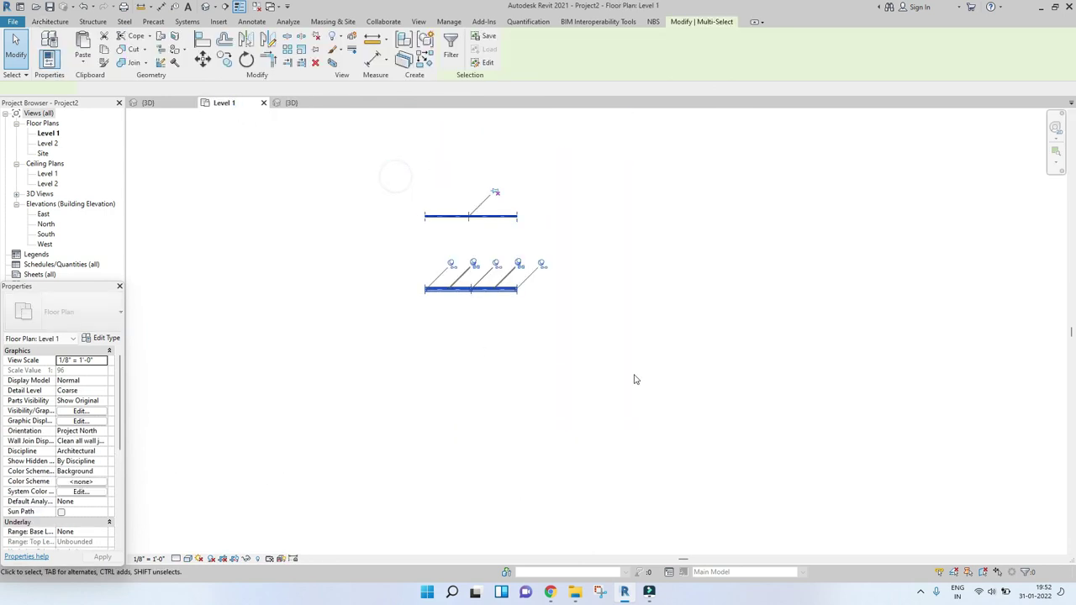
{"action": "key", "text": "Delete"}
Switch to the House project's 3D view and examine the curtain wall window behind the small balcony.
{"action": "left_click", "coordinate": [291, 102]}
{"action": "left_click", "coordinate": [165, 102]}
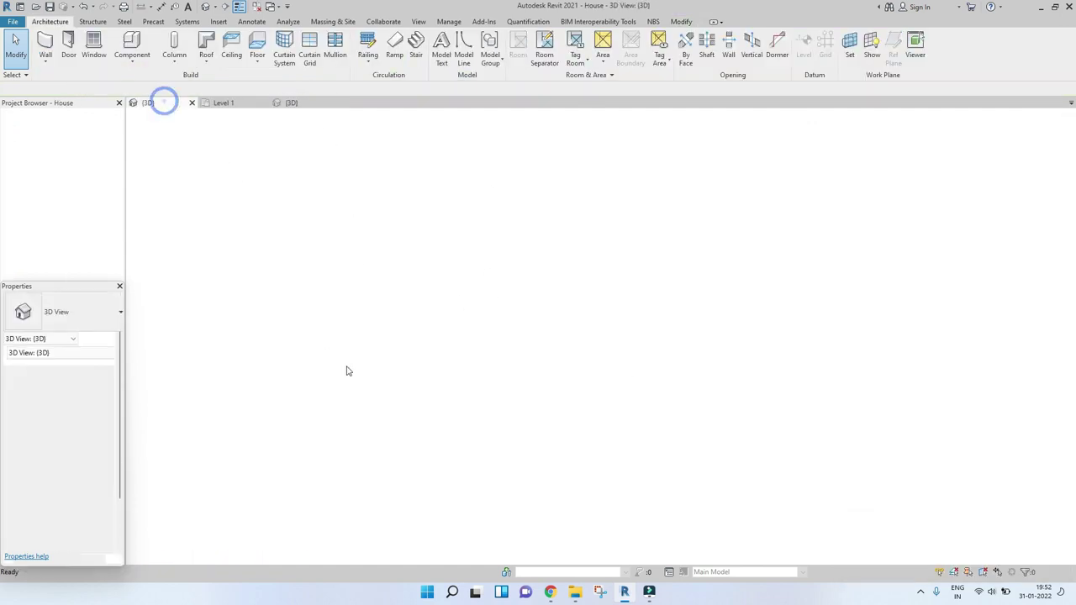
{"action": "left_click", "coordinate": [629, 201]}
{"action": "middle_click_drag", "start_coordinate": [632, 389], "coordinate": [551, 485], "text": "shift"}
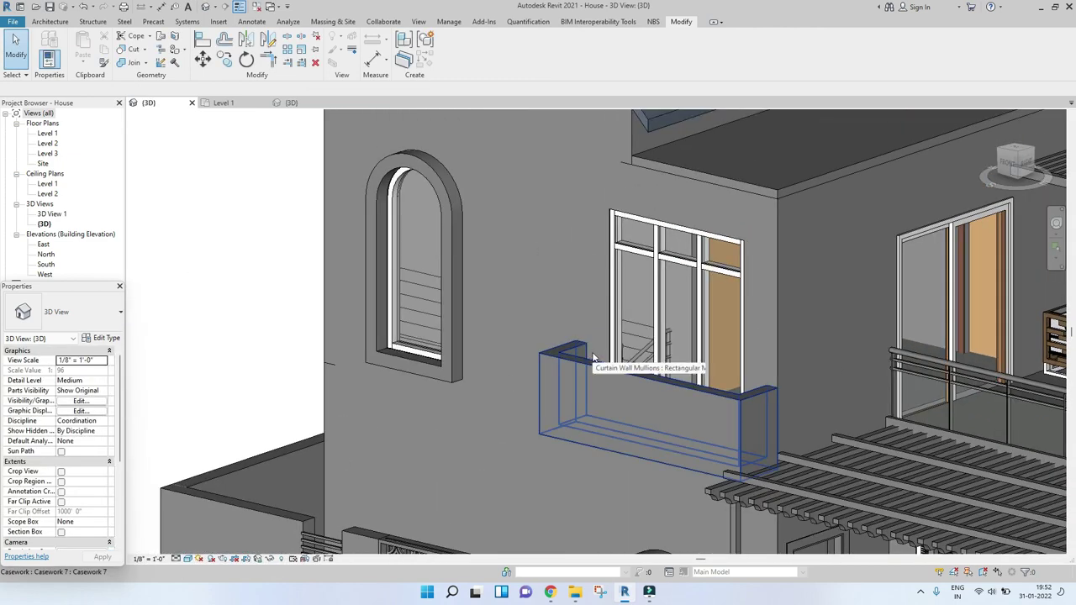
{"action": "scroll", "coordinate": [591, 351], "scroll_direction": "down", "scroll_amount": 2}
{"action": "scroll", "coordinate": [530, 286], "scroll_direction": "down", "scroll_amount": 2}
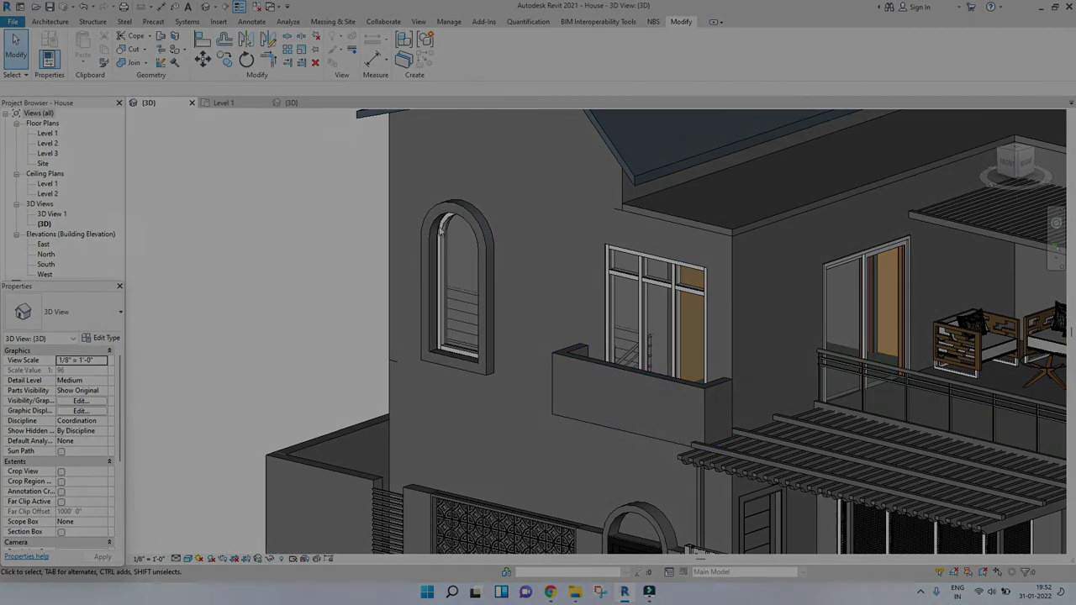